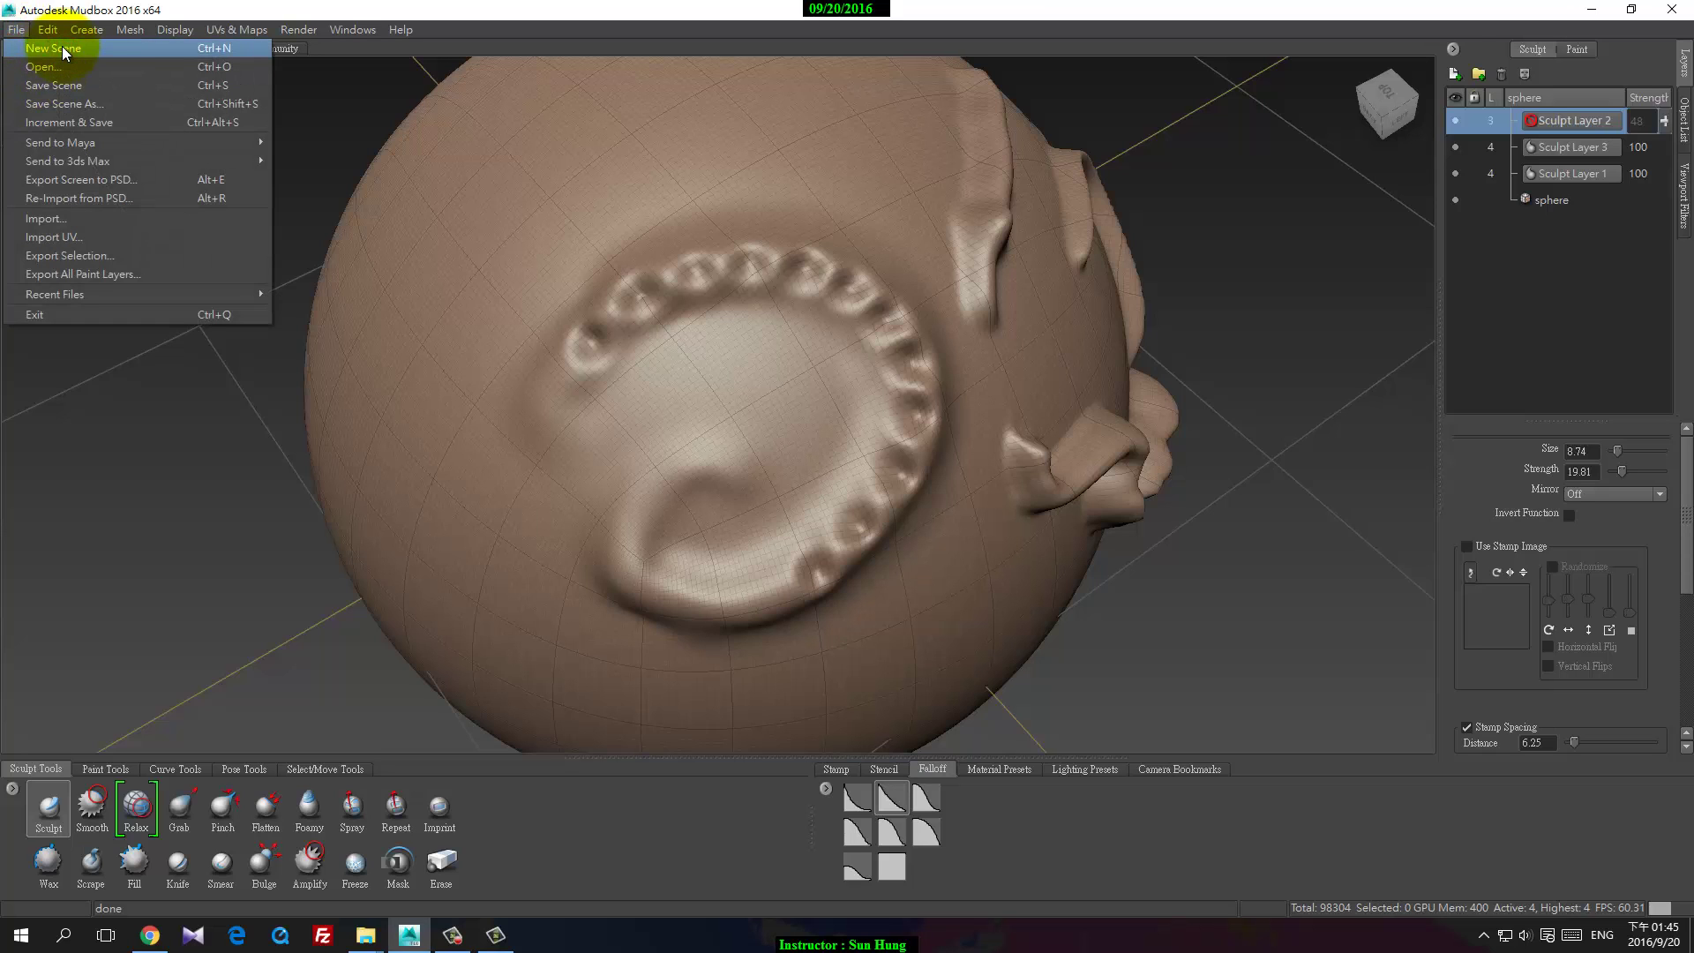
Step: Start a new scene and load the sphere starting point as the new sculpture
{"action": "left_click", "coordinate": [62, 48]}
{"action": "left_click", "coordinate": [842, 487]}
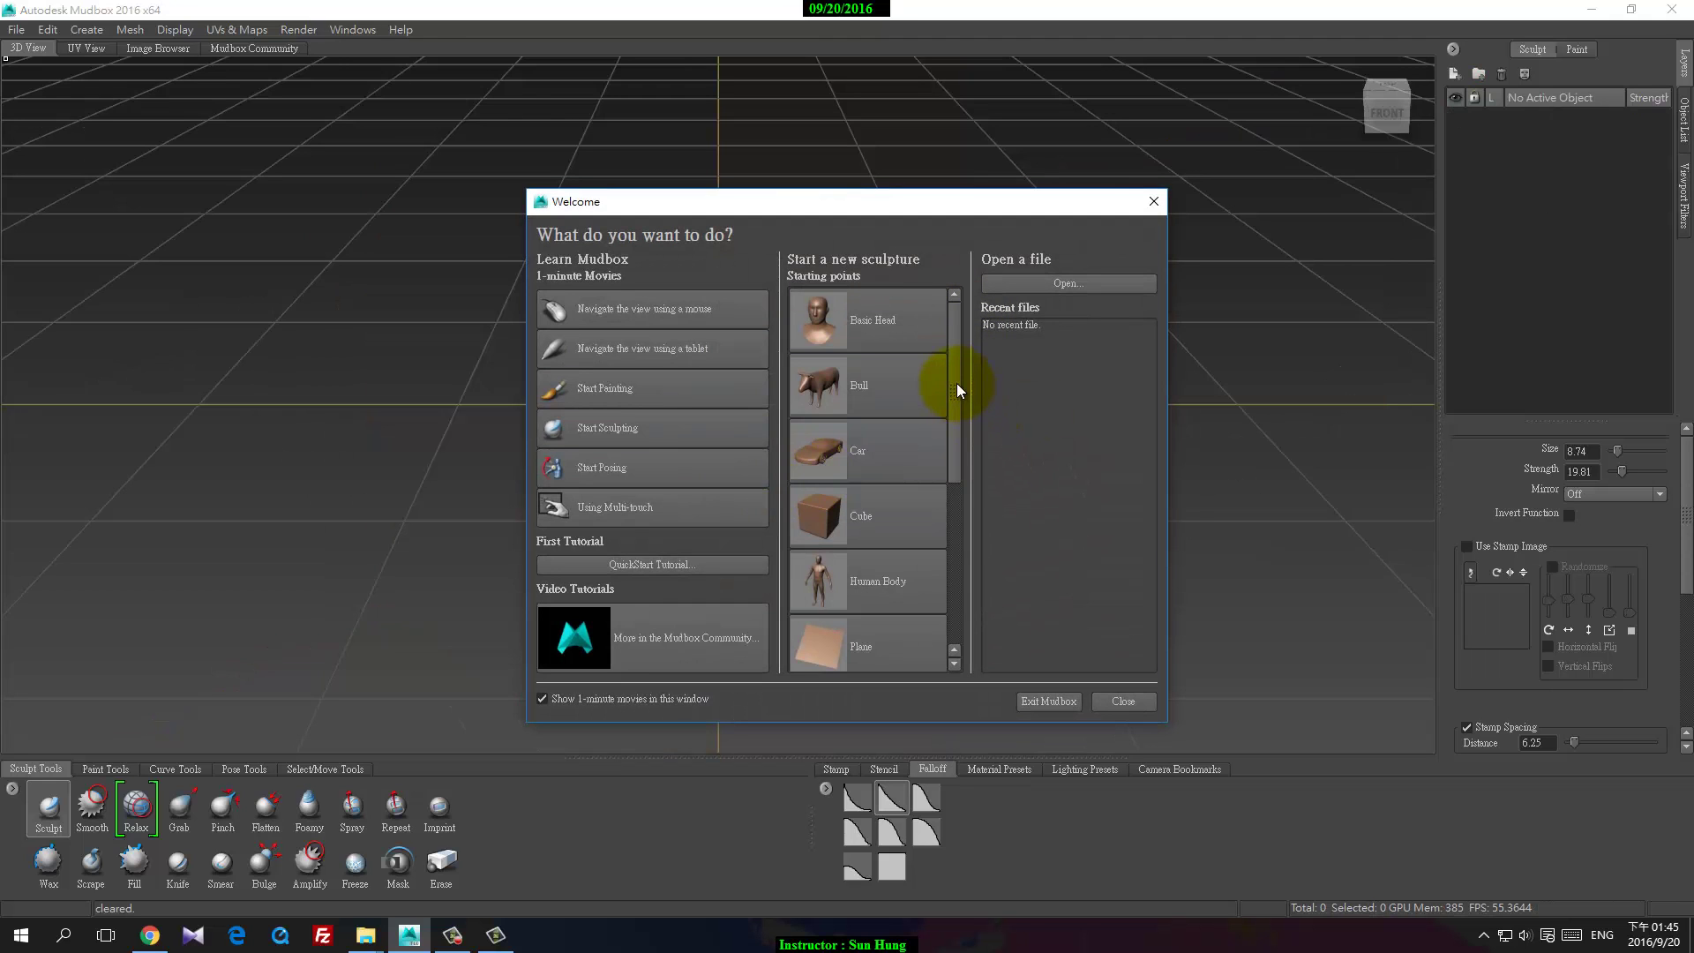
{"action": "left_click_drag", "start_coordinate": [956, 383], "coordinate": [948, 536]}
{"action": "left_click", "coordinate": [863, 463]}
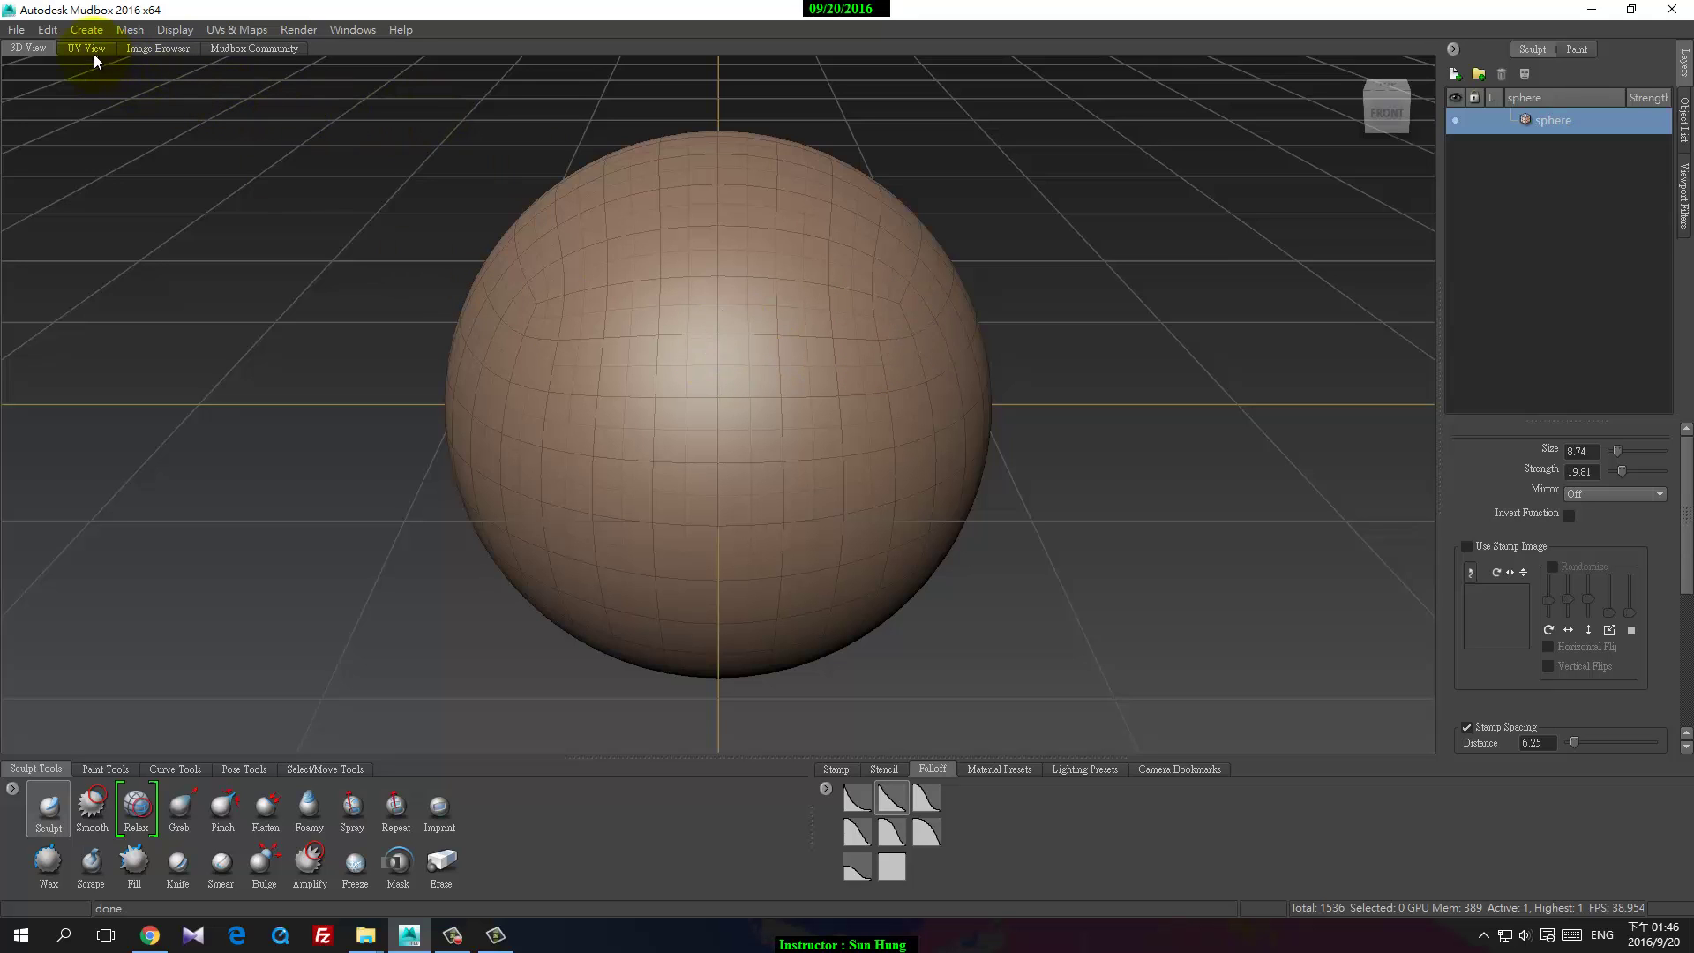
Step: Examine the pumpkin reference photos in the Pumpkin folder, comparing Pumpkin01.jpg to Pumpkin10.jpg for a suitable sculpting reference
{"action": "left_click", "coordinate": [146, 46]}
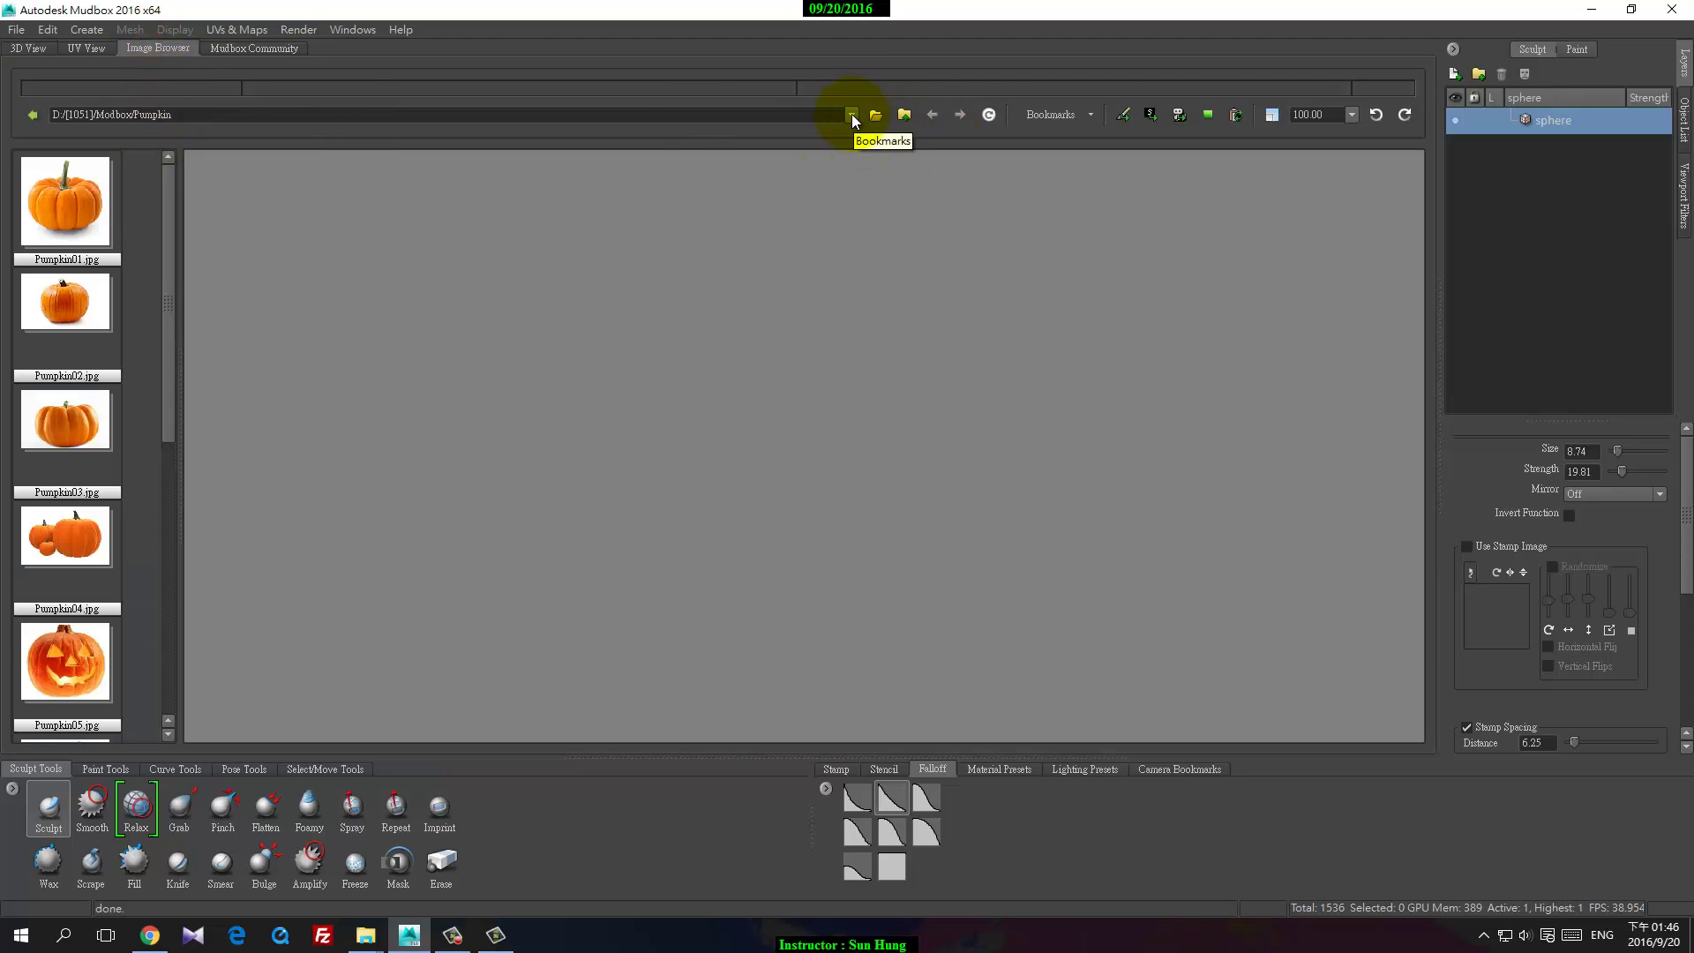
{"action": "mouse_move", "coordinate": [166, 195]}
{"action": "left_mouse_down"}
{"action": "mouse_move", "coordinate": [166, 422]}
{"action": "mouse_move", "coordinate": [172, 199]}
{"action": "left_mouse_up"}
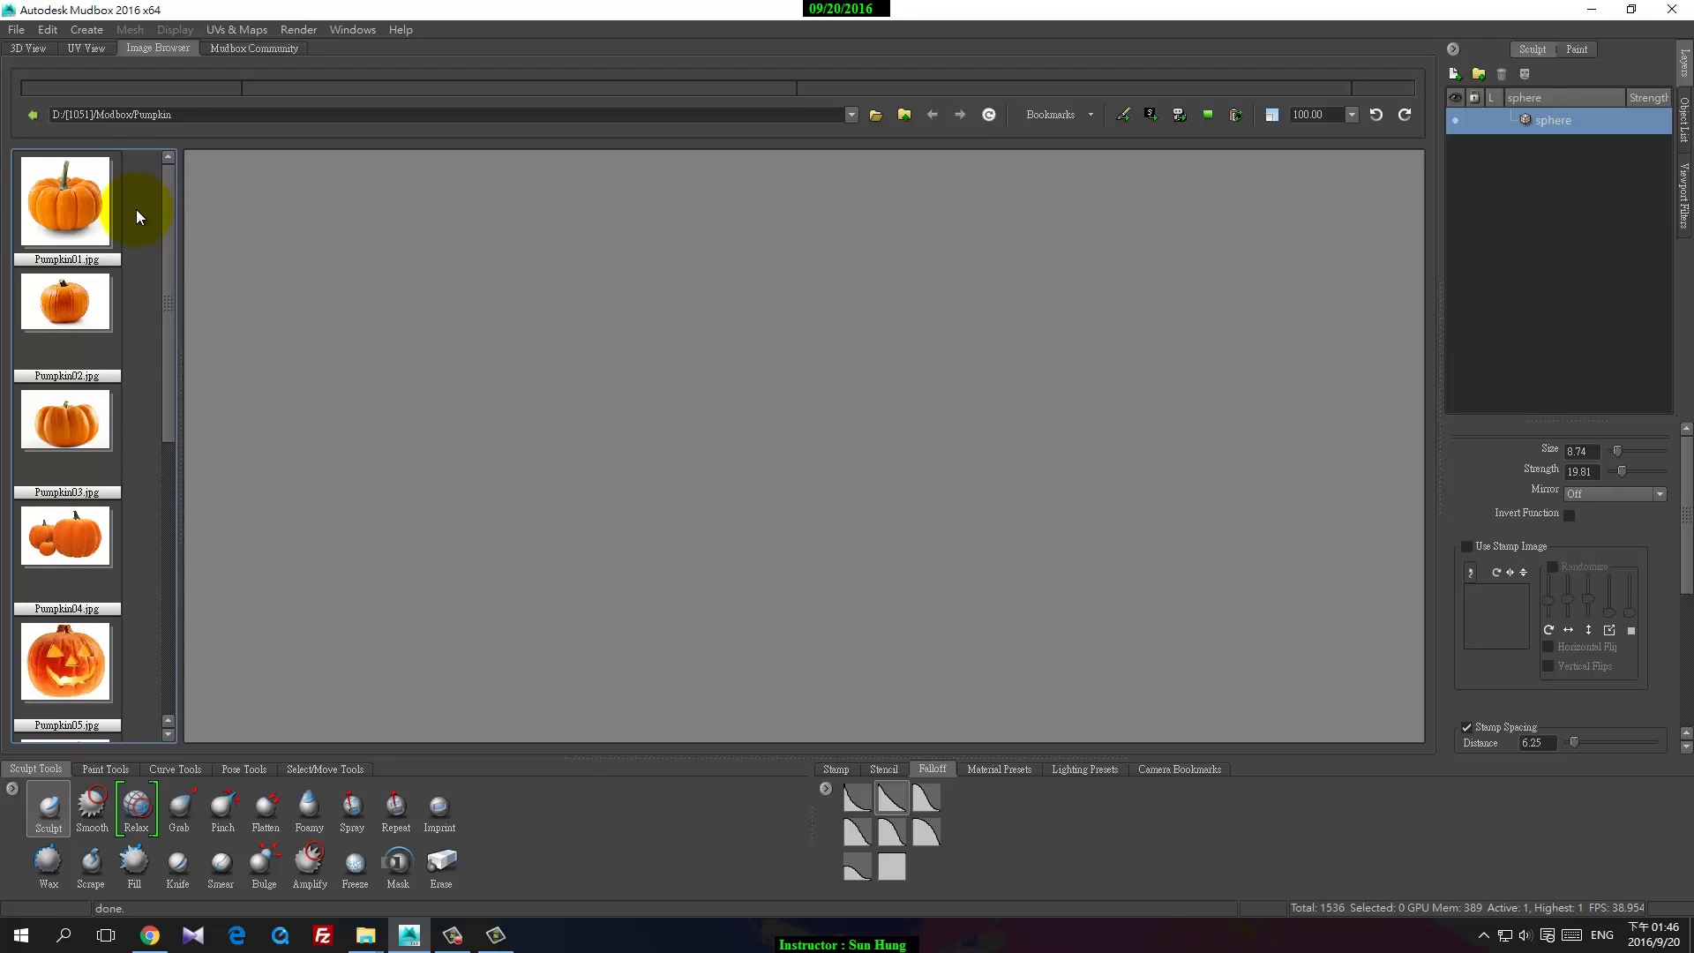
{"action": "left_click_drag", "start_coordinate": [166, 279], "coordinate": [173, 523]}
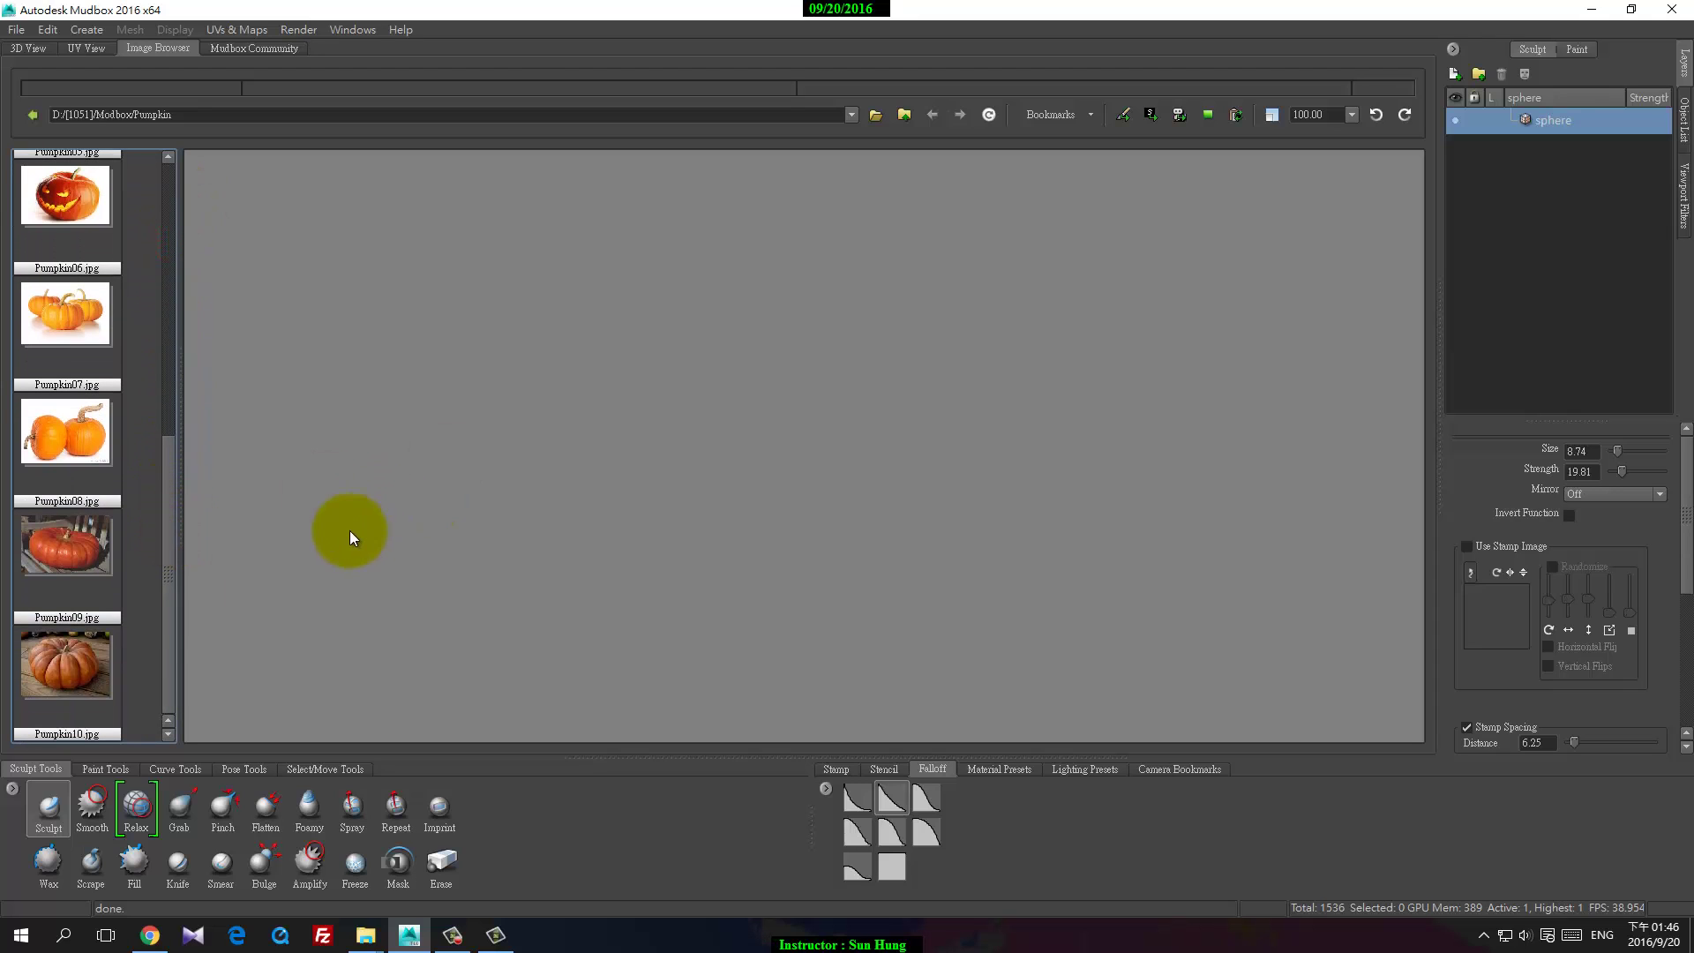
{"action": "left_click", "coordinate": [55, 671]}
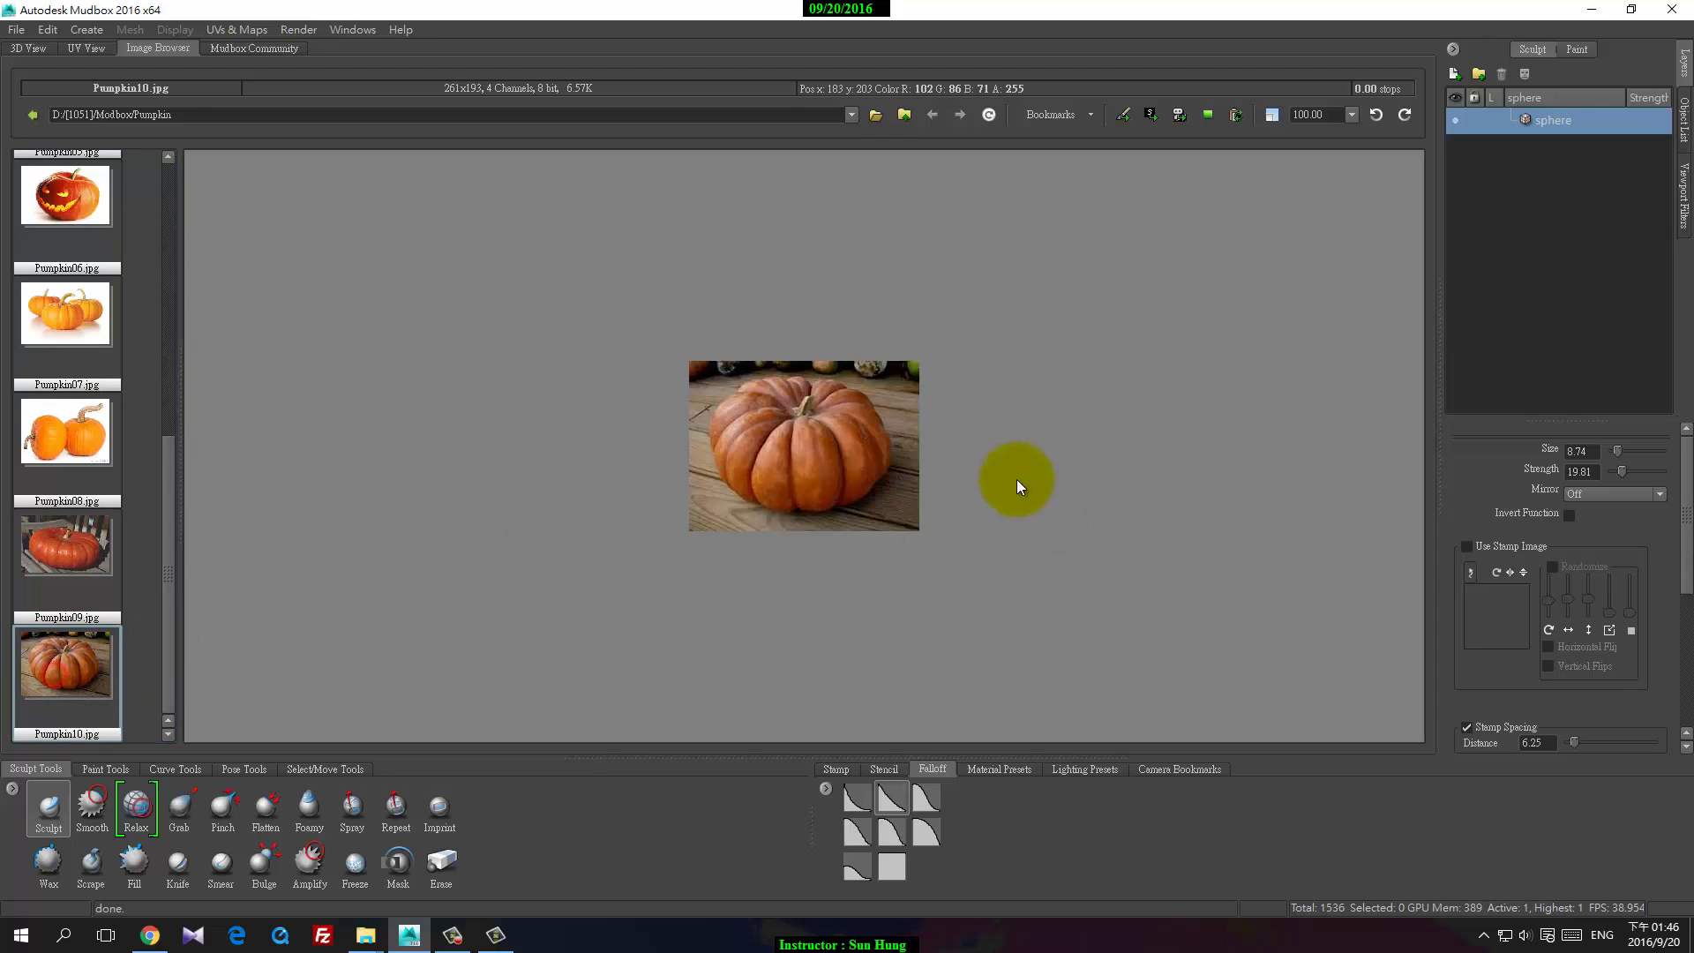
{"action": "left_click", "coordinate": [66, 540]}
{"action": "left_click", "coordinate": [77, 469]}
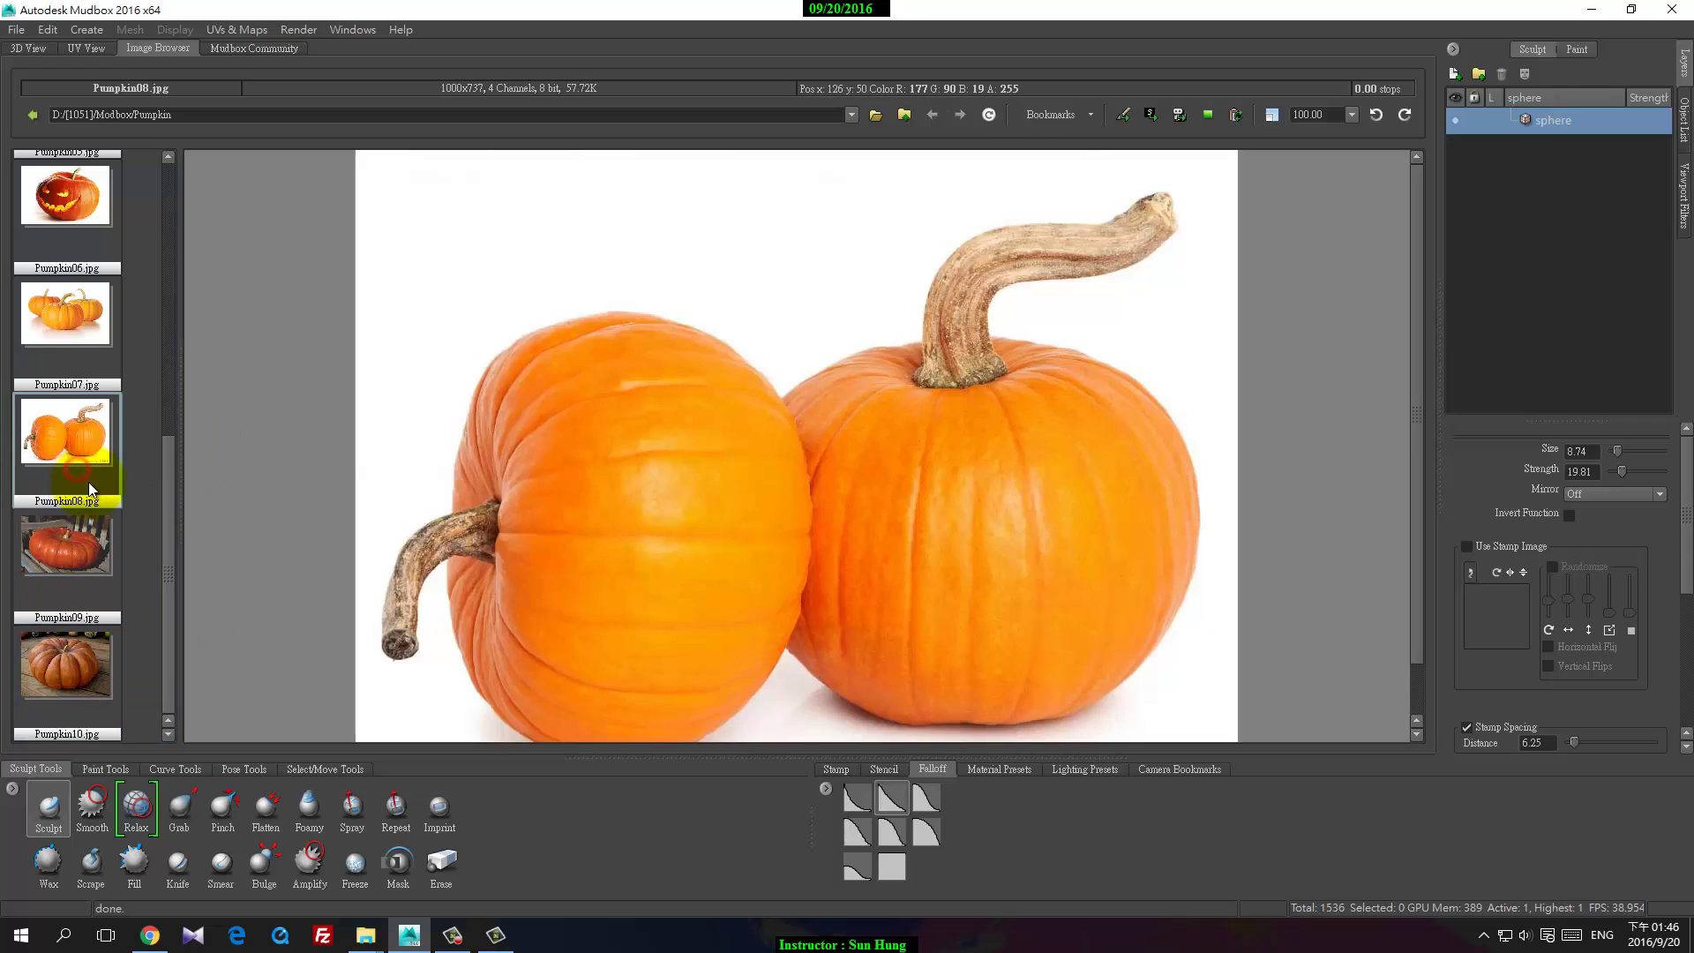
{"action": "left_click", "coordinate": [90, 369]}
{"action": "left_click", "coordinate": [76, 593]}
{"action": "left_click", "coordinate": [72, 675]}
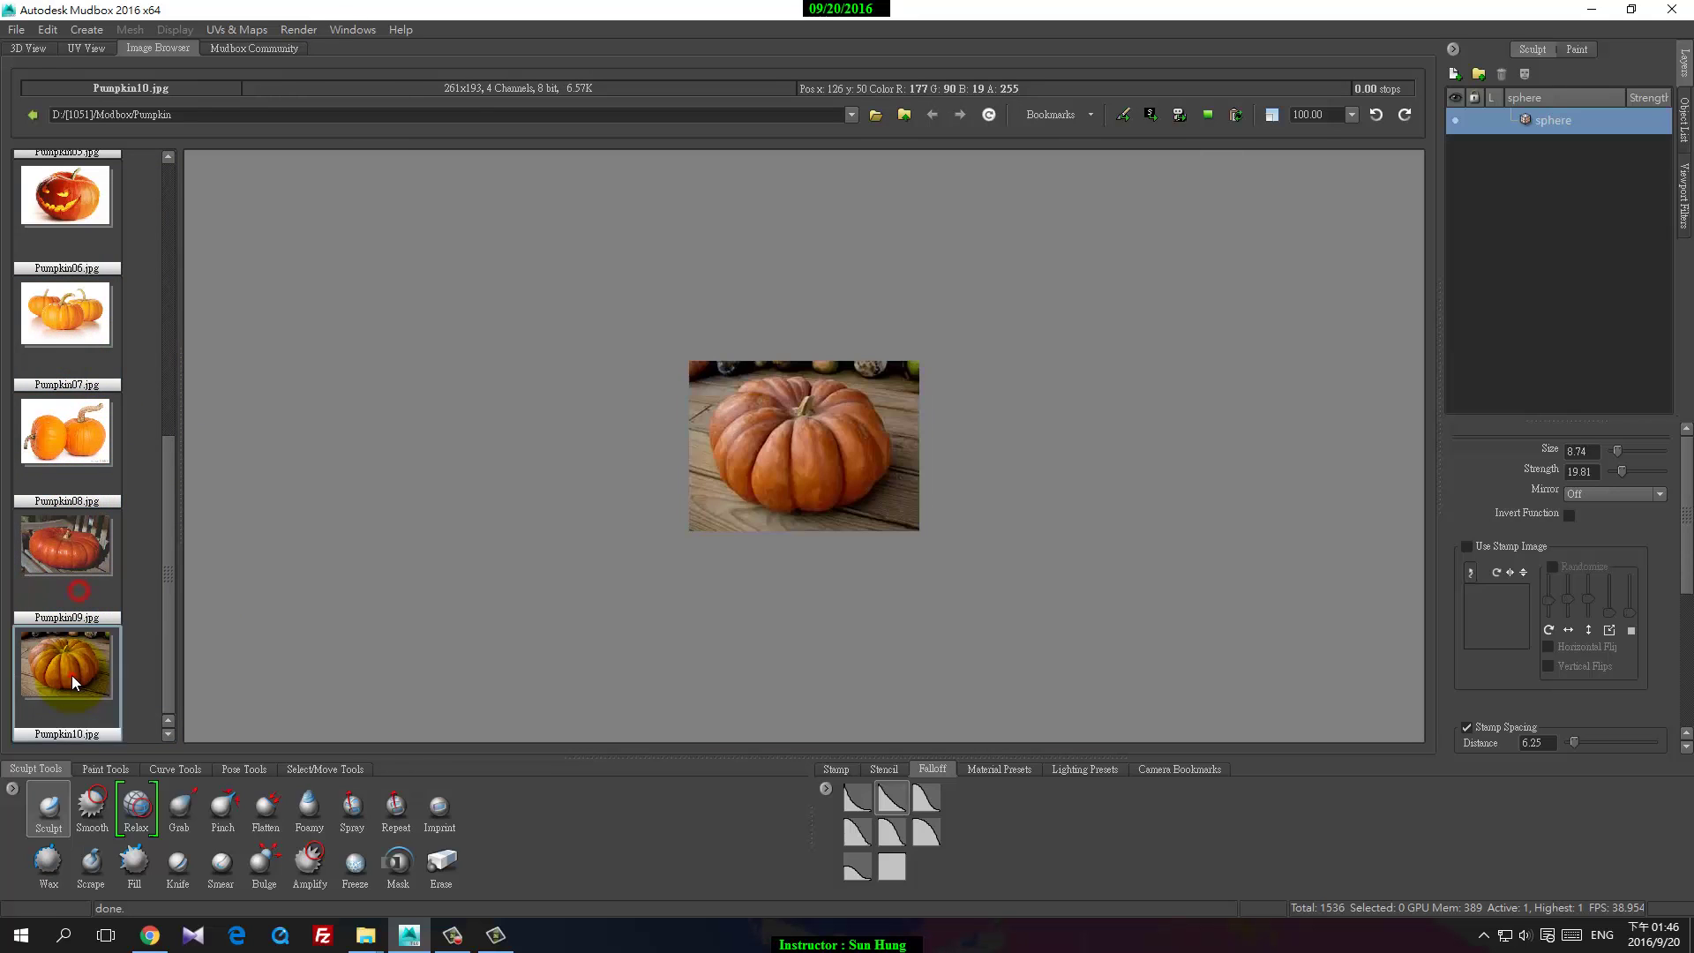
{"action": "left_click", "coordinate": [104, 357]}
{"action": "left_click", "coordinate": [67, 199]}
{"action": "scroll", "coordinate": [109, 414], "scroll_direction": "up", "scroll_amount": 3}
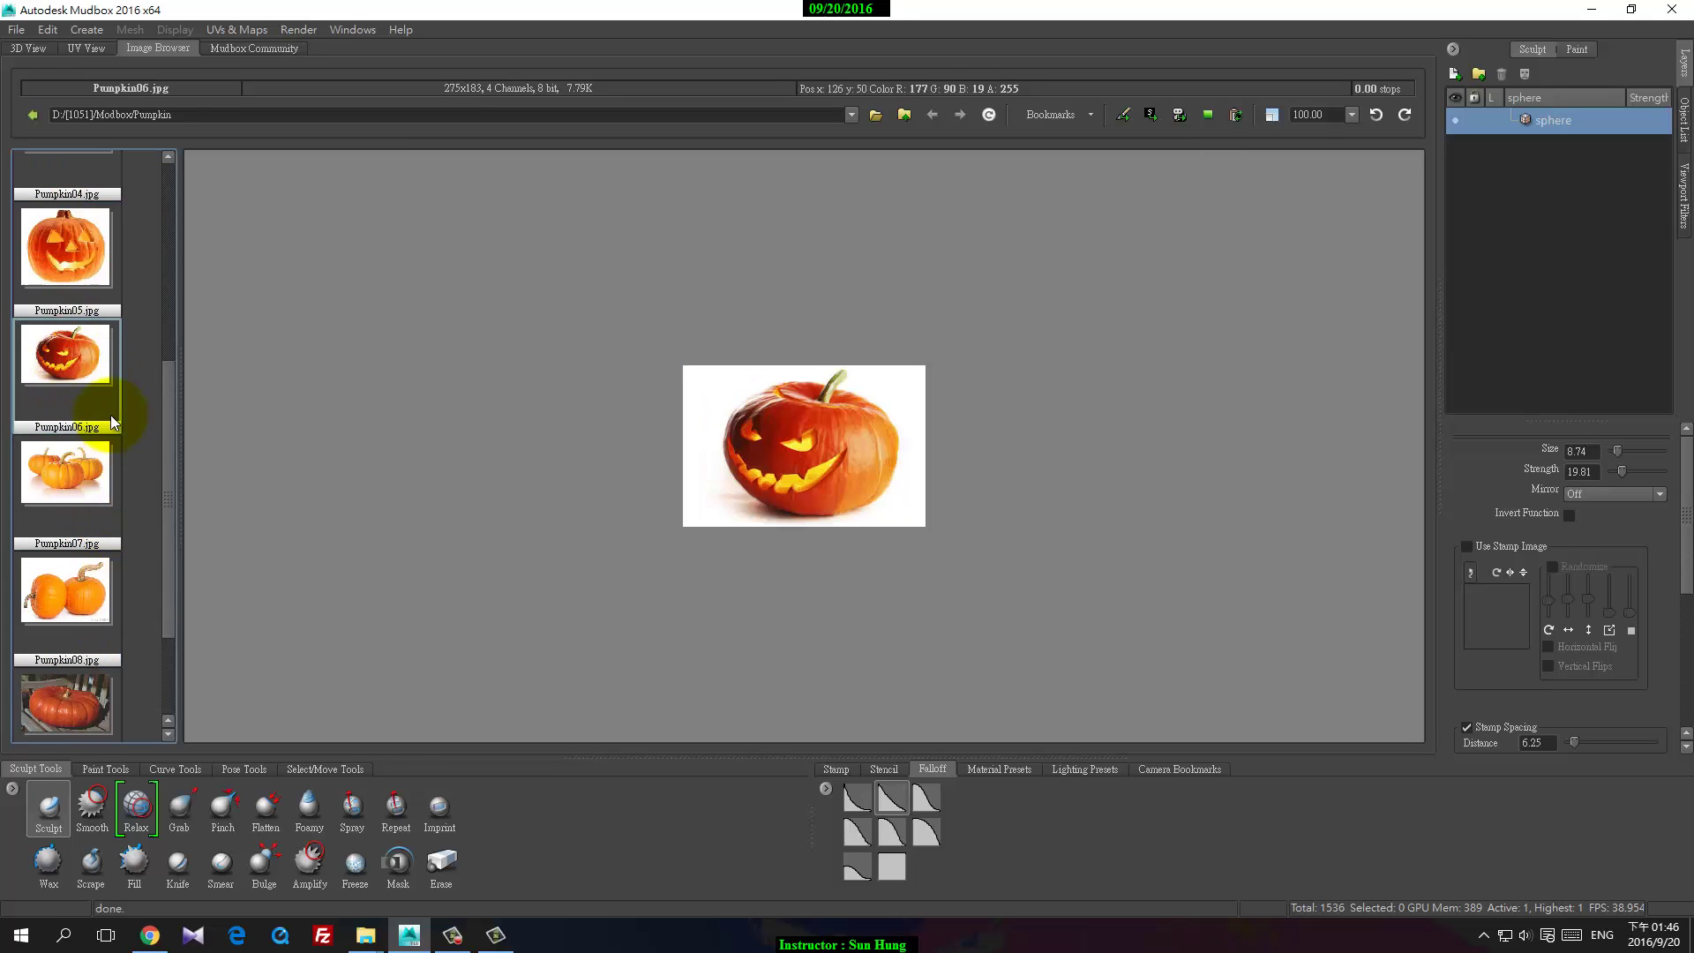
{"action": "left_click", "coordinate": [83, 272]}
{"action": "scroll", "coordinate": [92, 324], "scroll_direction": "up", "scroll_amount": 5}
{"action": "left_click", "coordinate": [85, 278]}
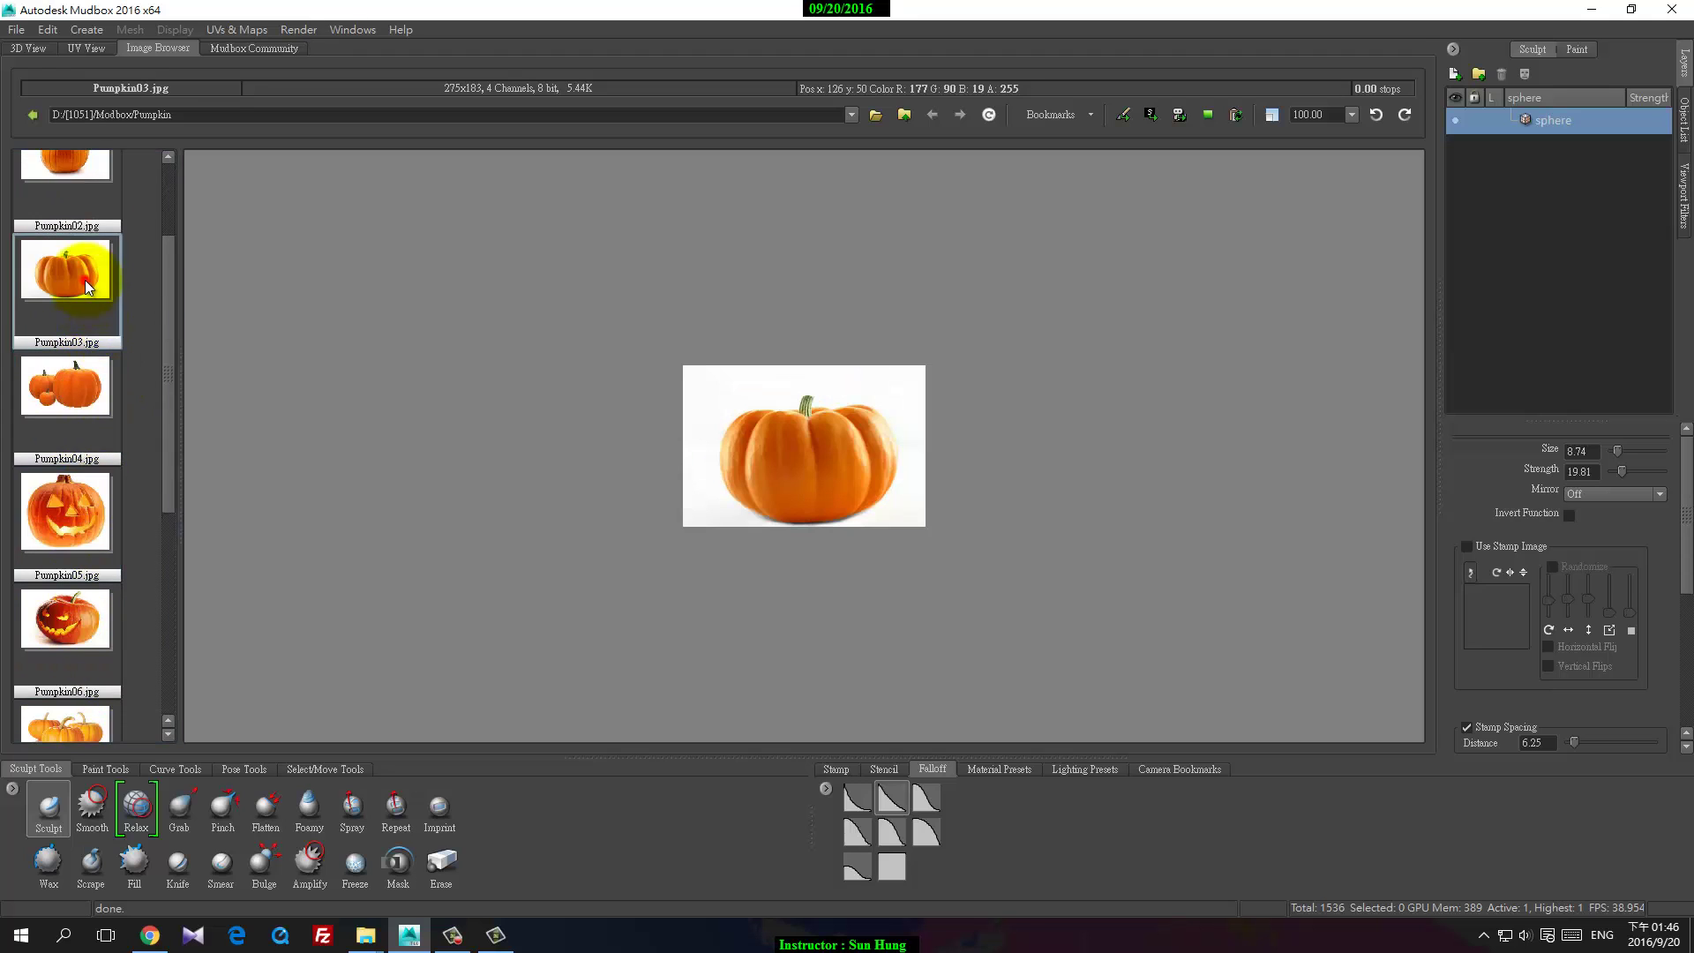
{"action": "scroll", "coordinate": [81, 295], "scroll_direction": "up", "scroll_amount": 3}
{"action": "left_click", "coordinate": [81, 295]}
{"action": "left_click", "coordinate": [66, 238]}
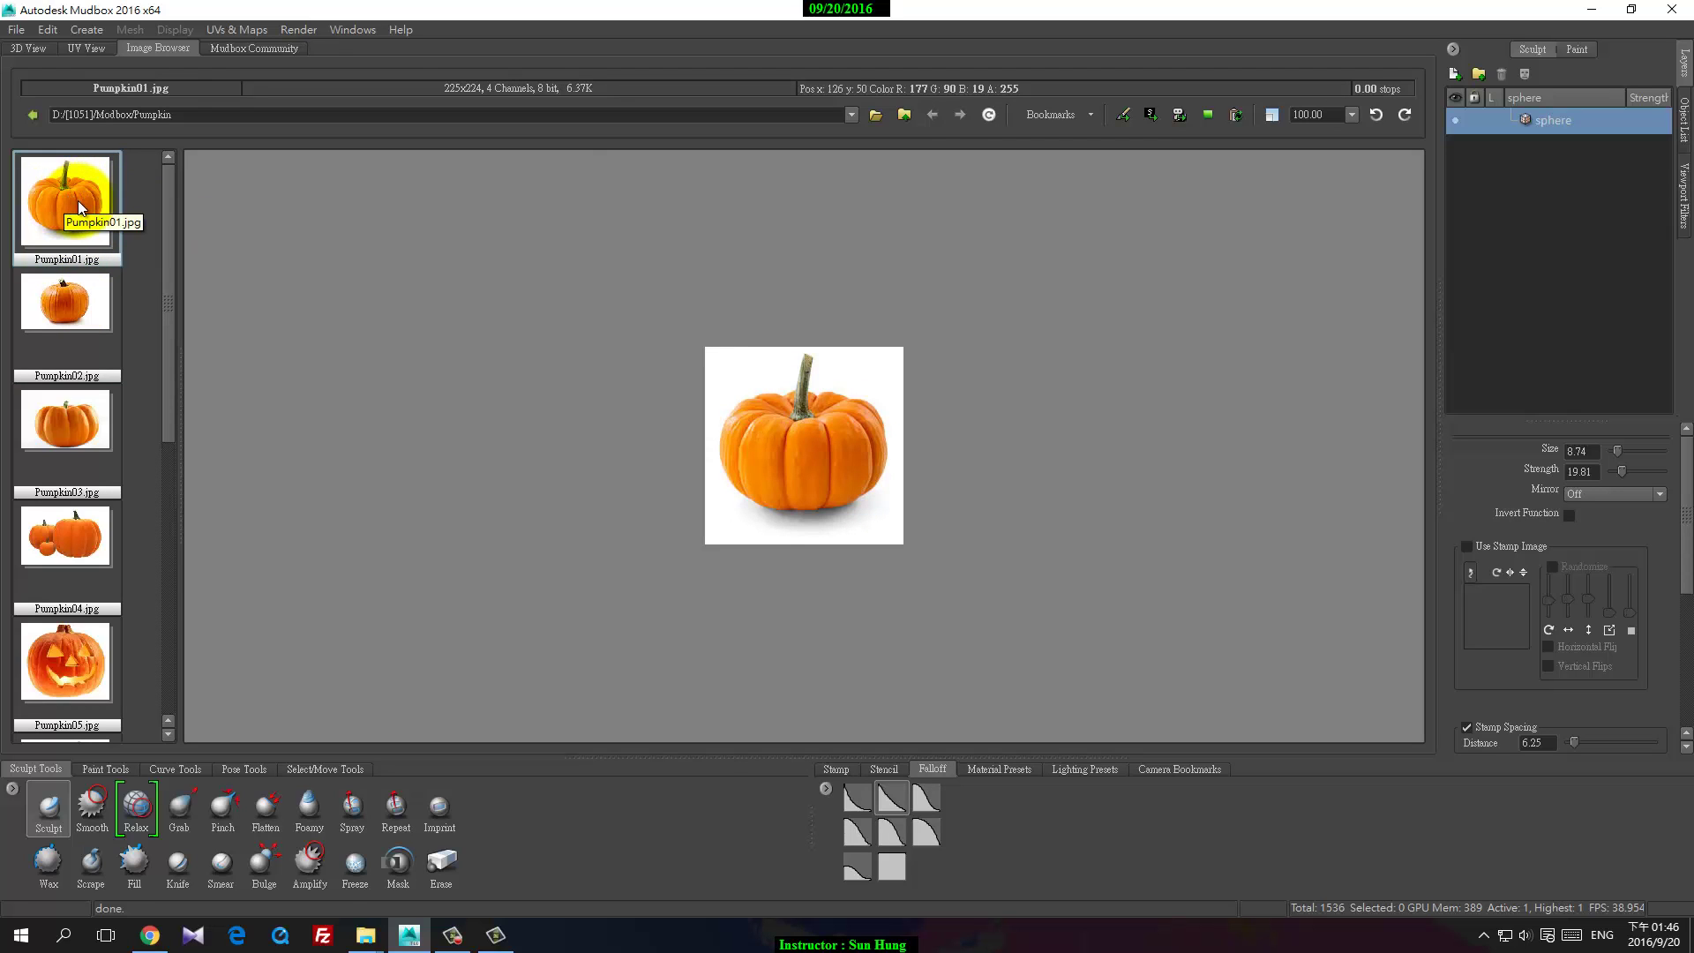
{"action": "left_click", "coordinate": [65, 298]}
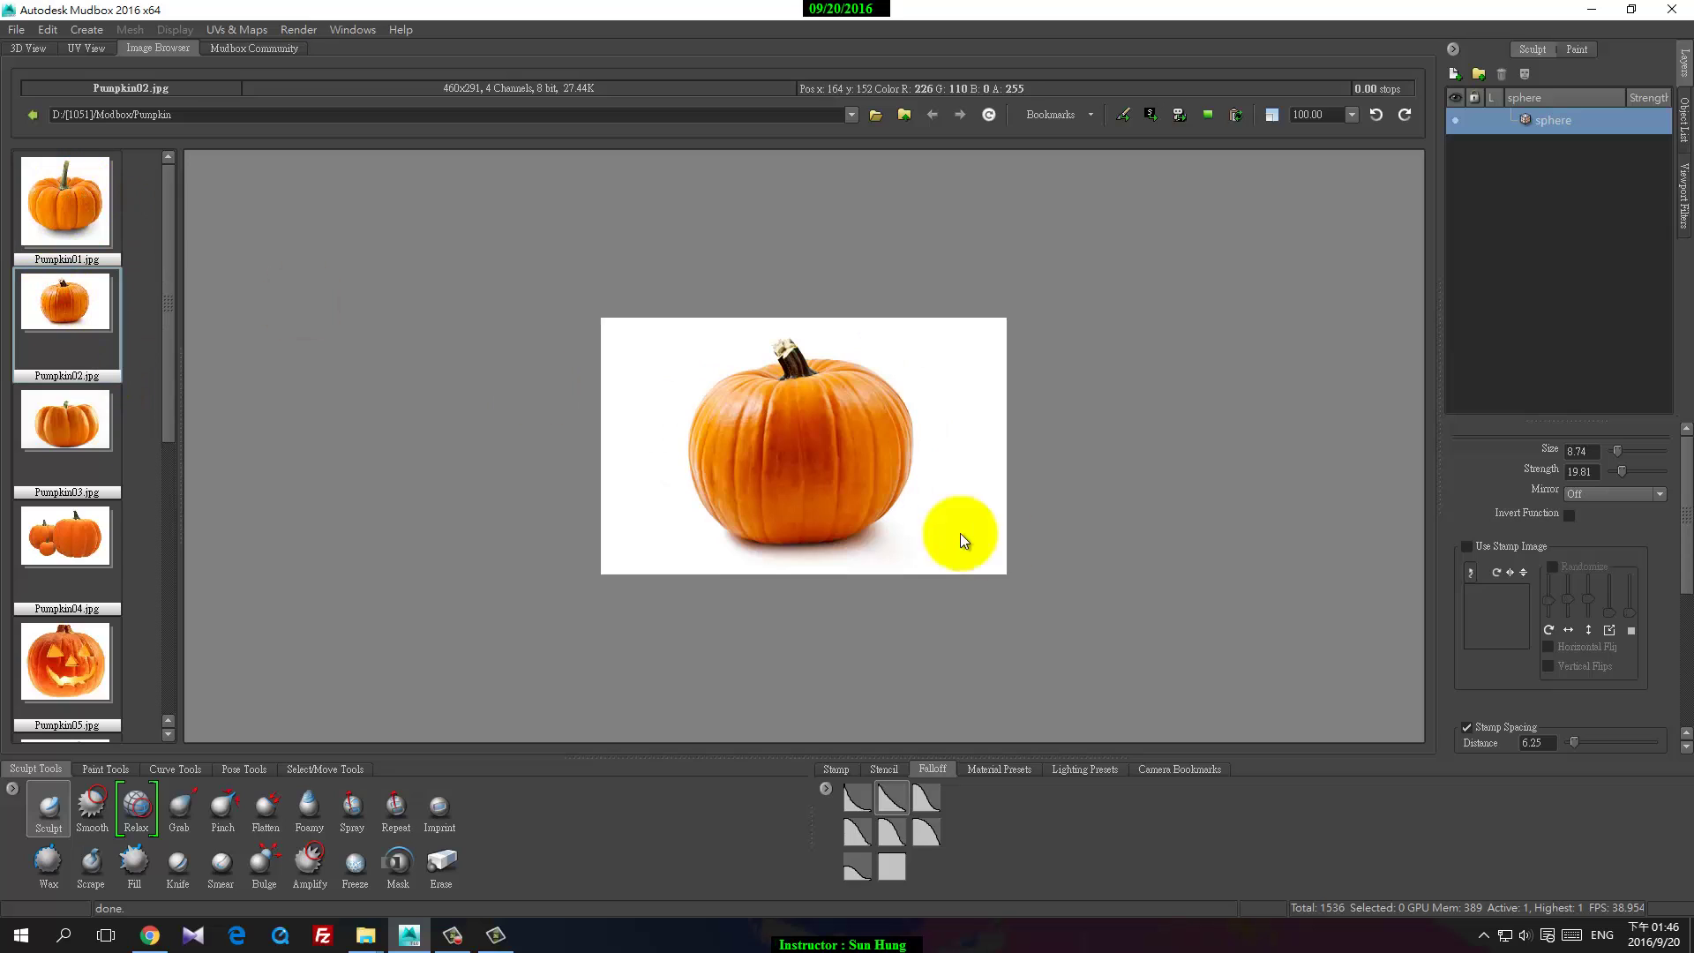
Step: Set Pumpkin01.jpg as the image plane and return to the 3D view
{"action": "left_click", "coordinate": [72, 238]}
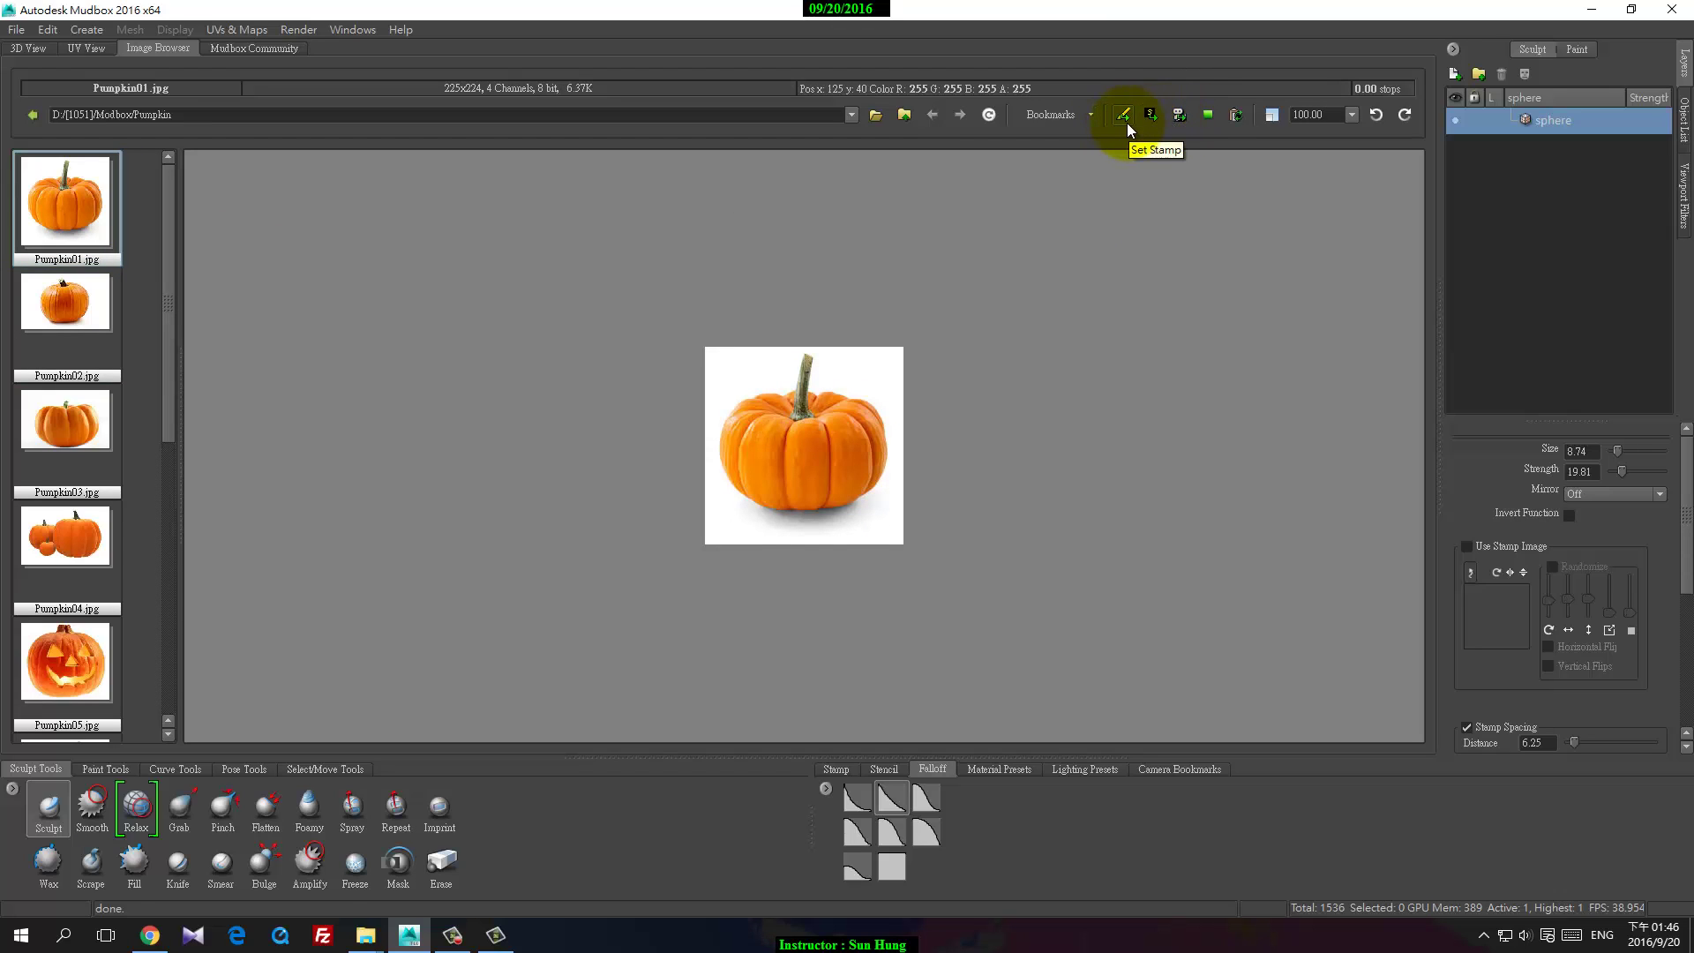
{"action": "left_click", "coordinate": [1181, 118]}
{"action": "left_click", "coordinate": [32, 51]}
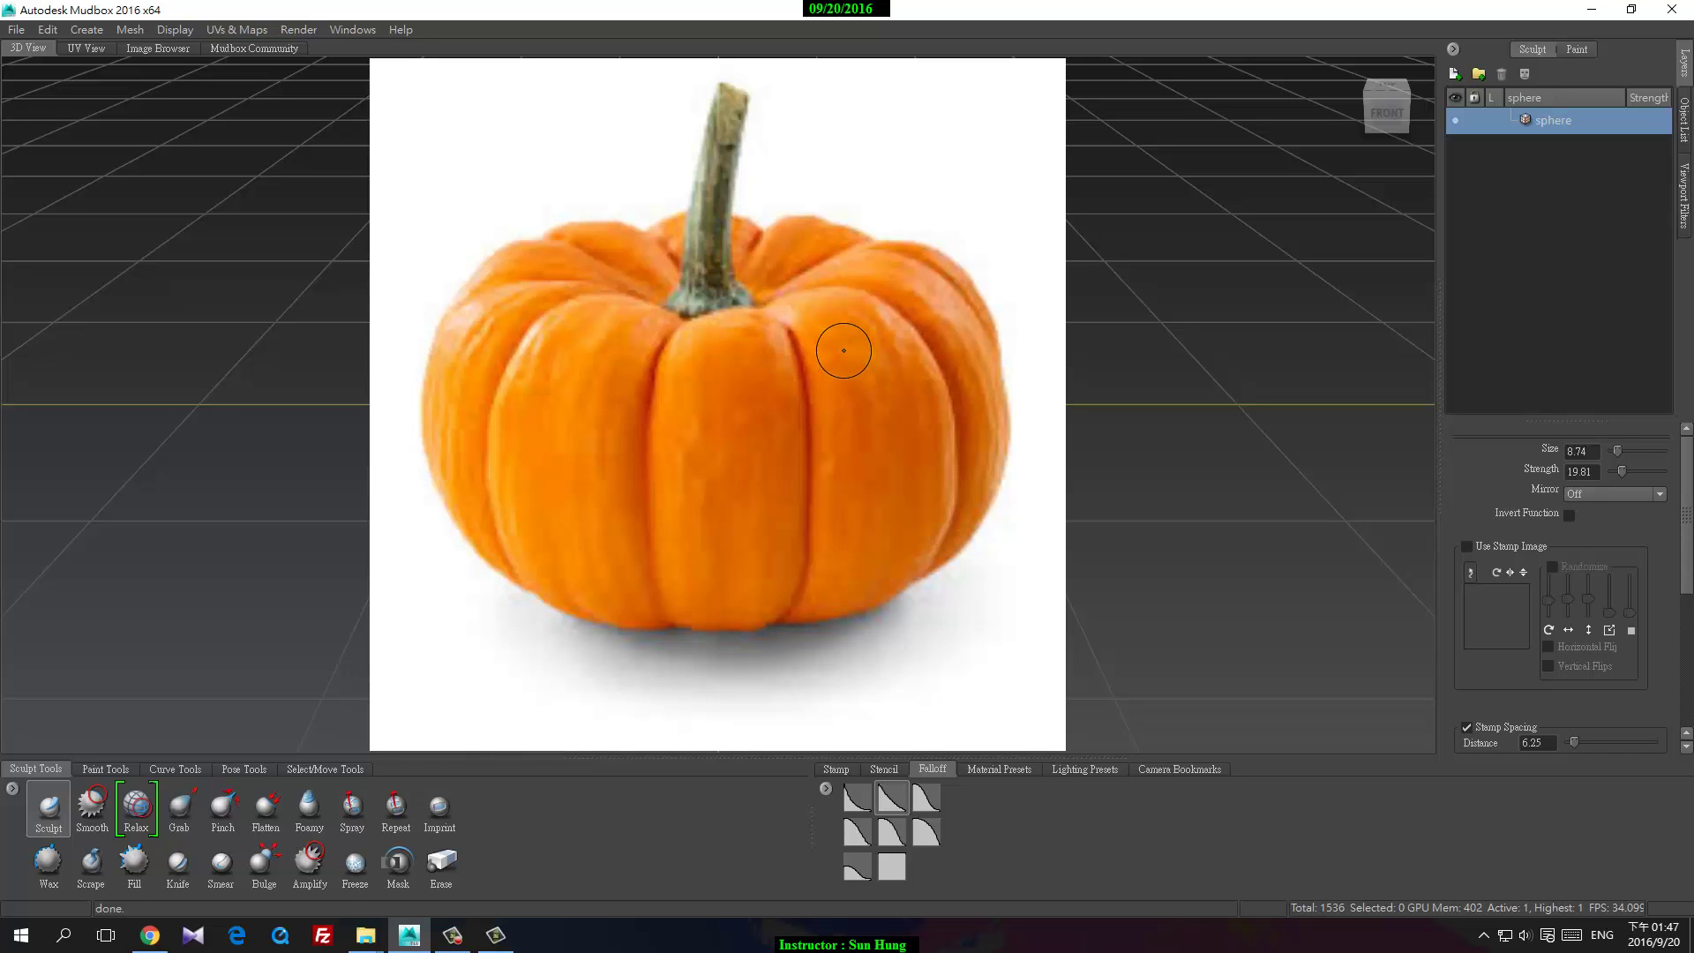
{"action": "left_click_drag", "start_coordinate": [1054, 429], "coordinate": [1046, 433]}
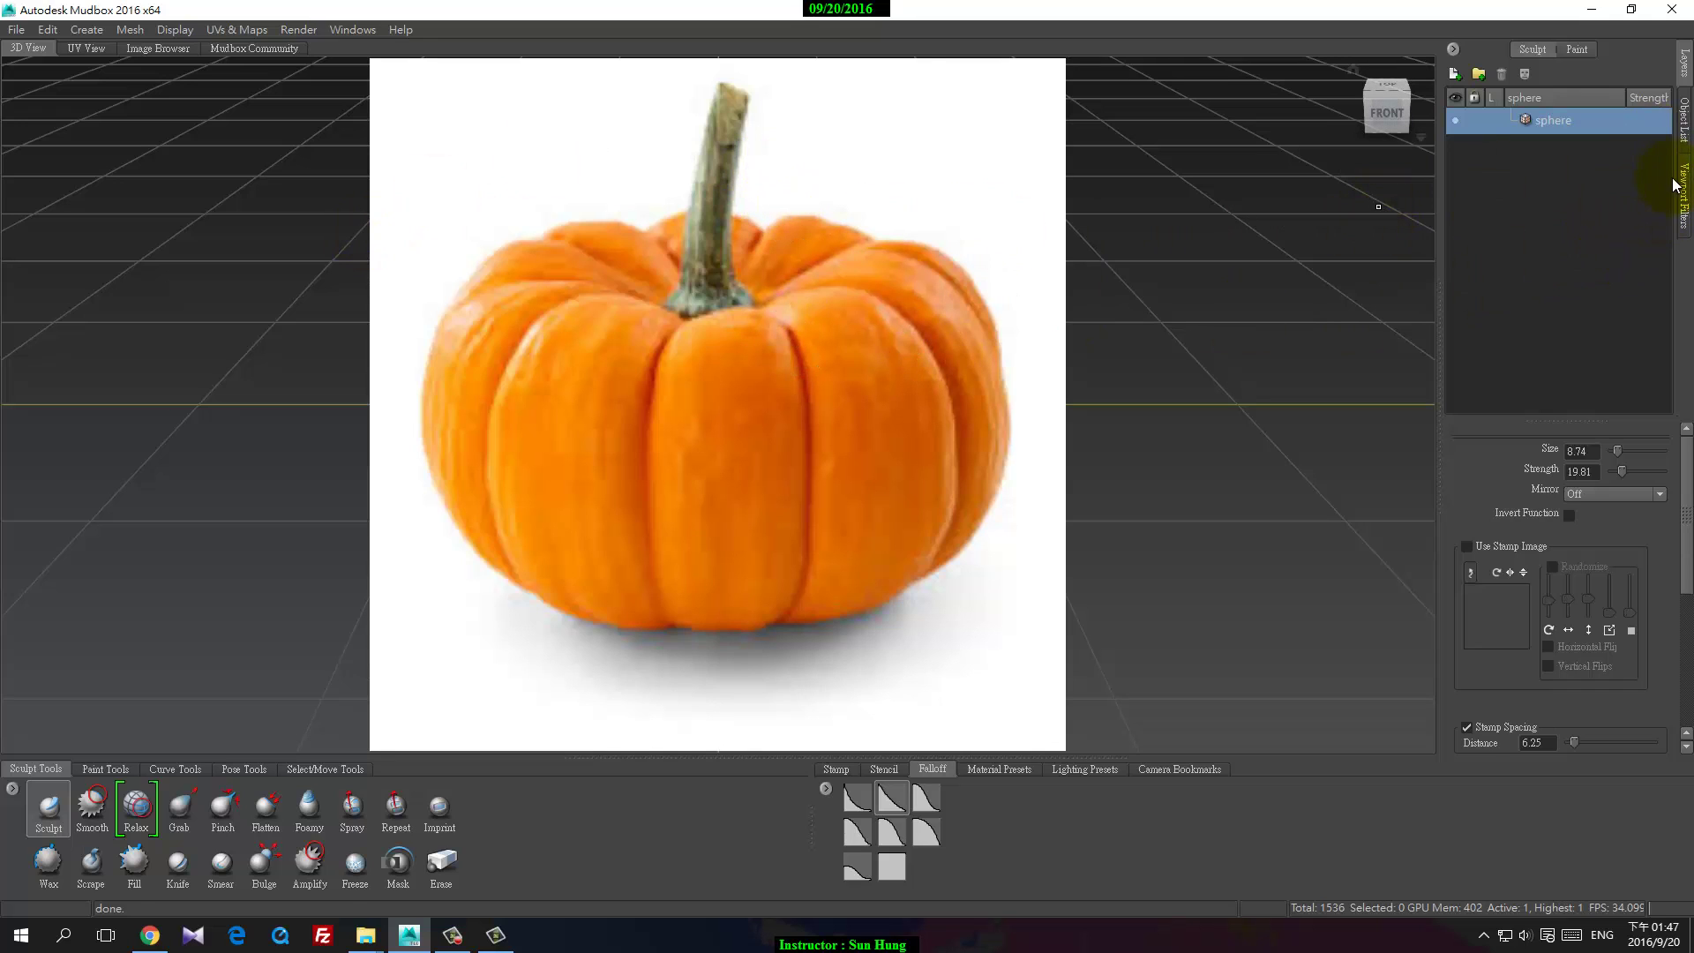
Step: Select the image plane of the Perspective camera and set its visibility to 1.00
{"action": "left_click", "coordinate": [1685, 128]}
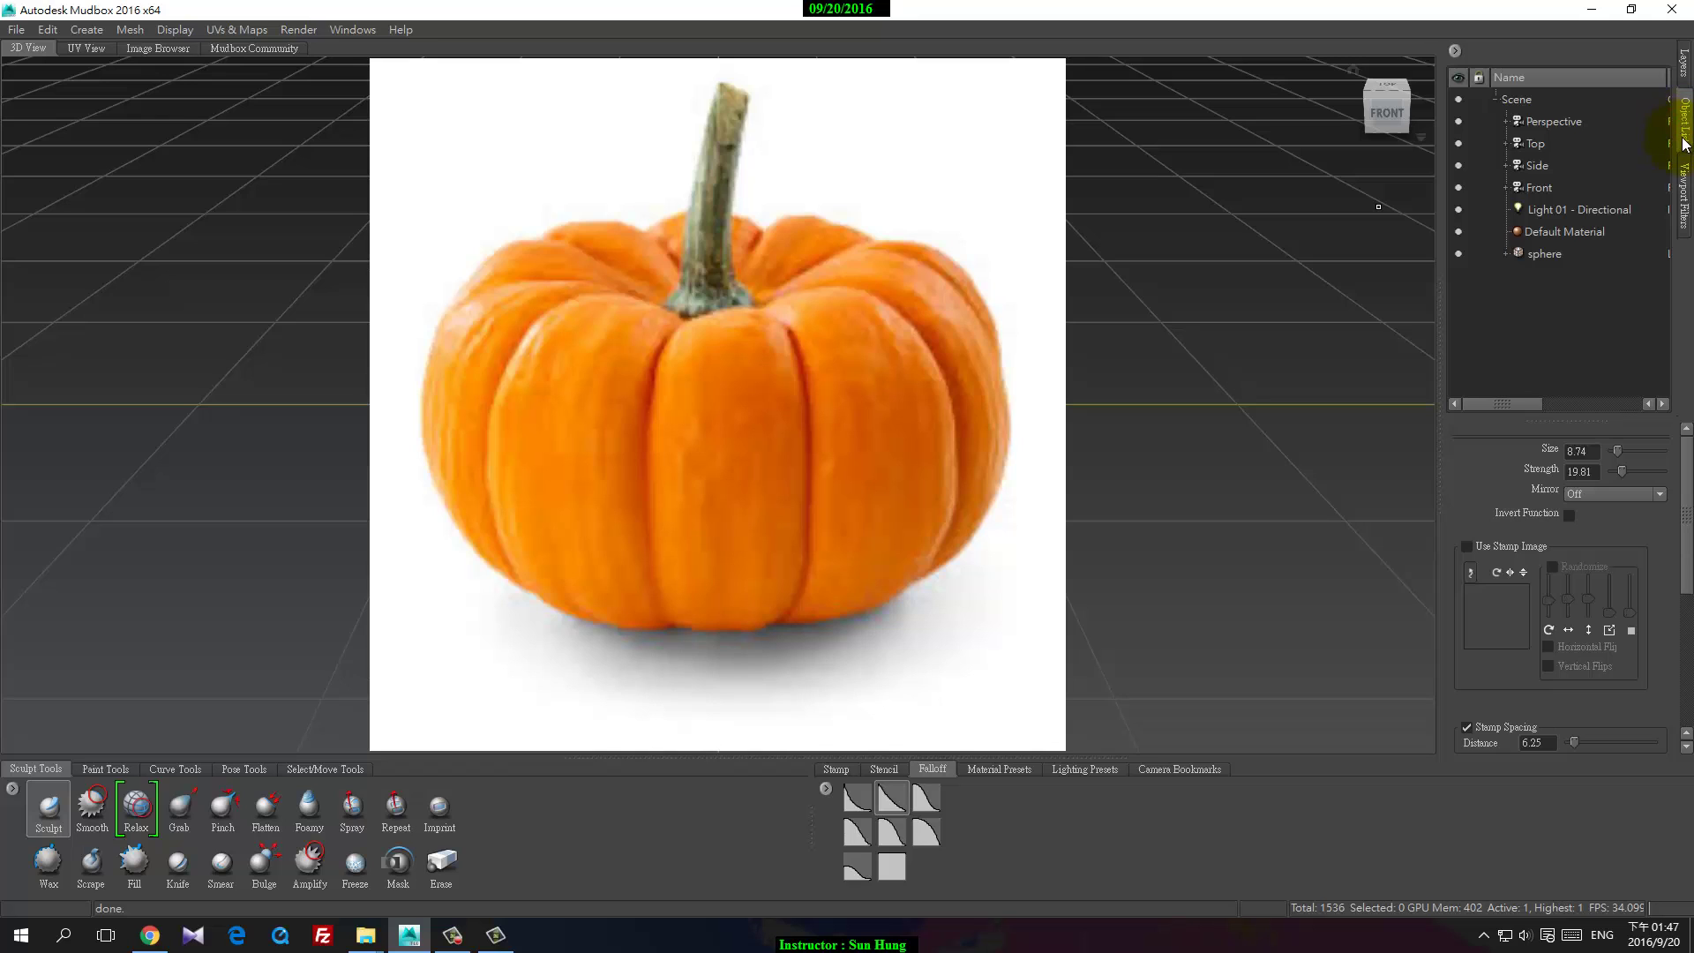
{"action": "left_click", "coordinate": [1685, 183]}
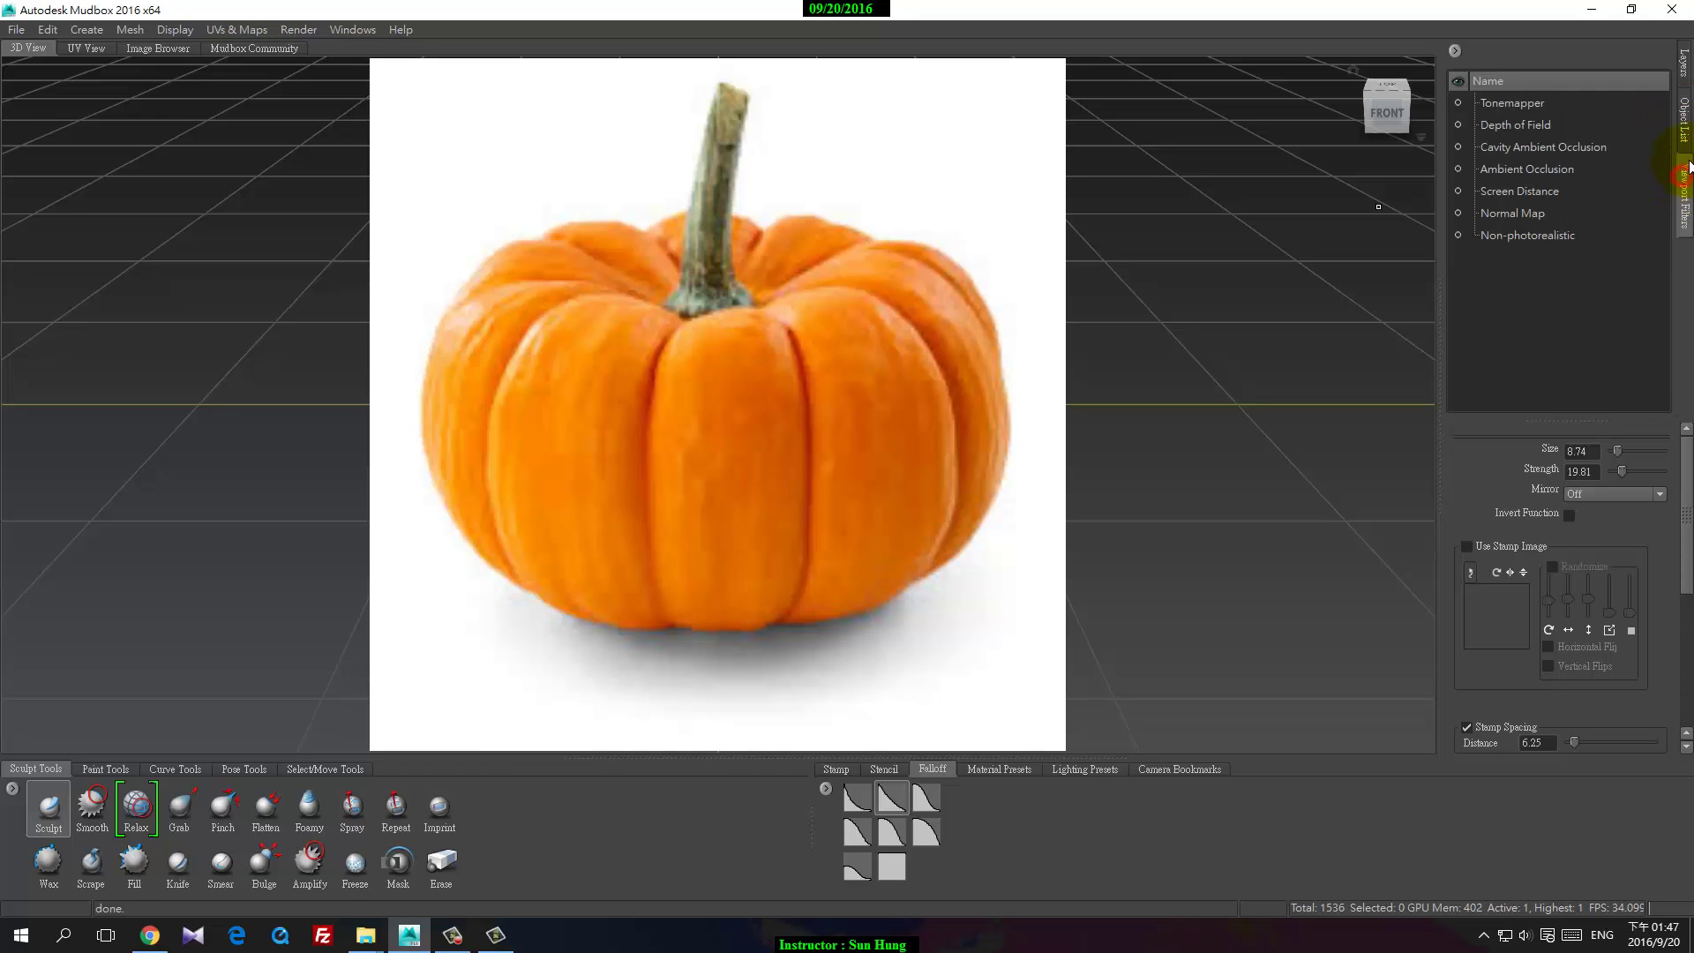
{"action": "left_click", "coordinate": [1685, 119]}
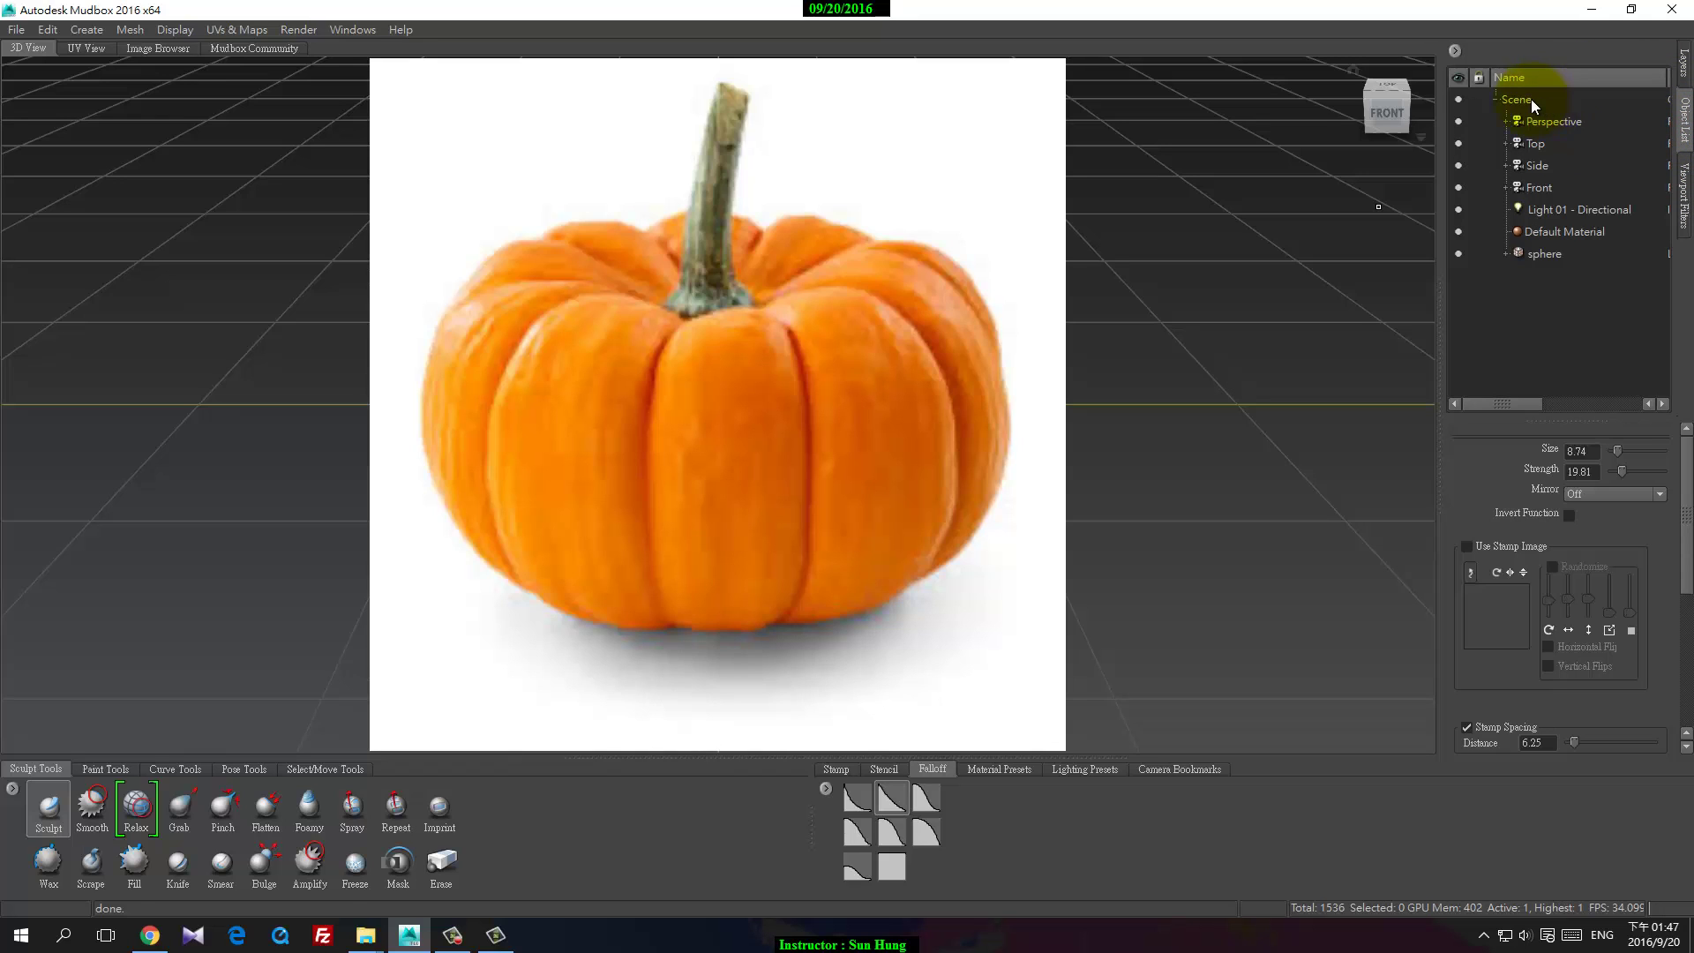
{"action": "left_click", "coordinate": [1546, 124]}
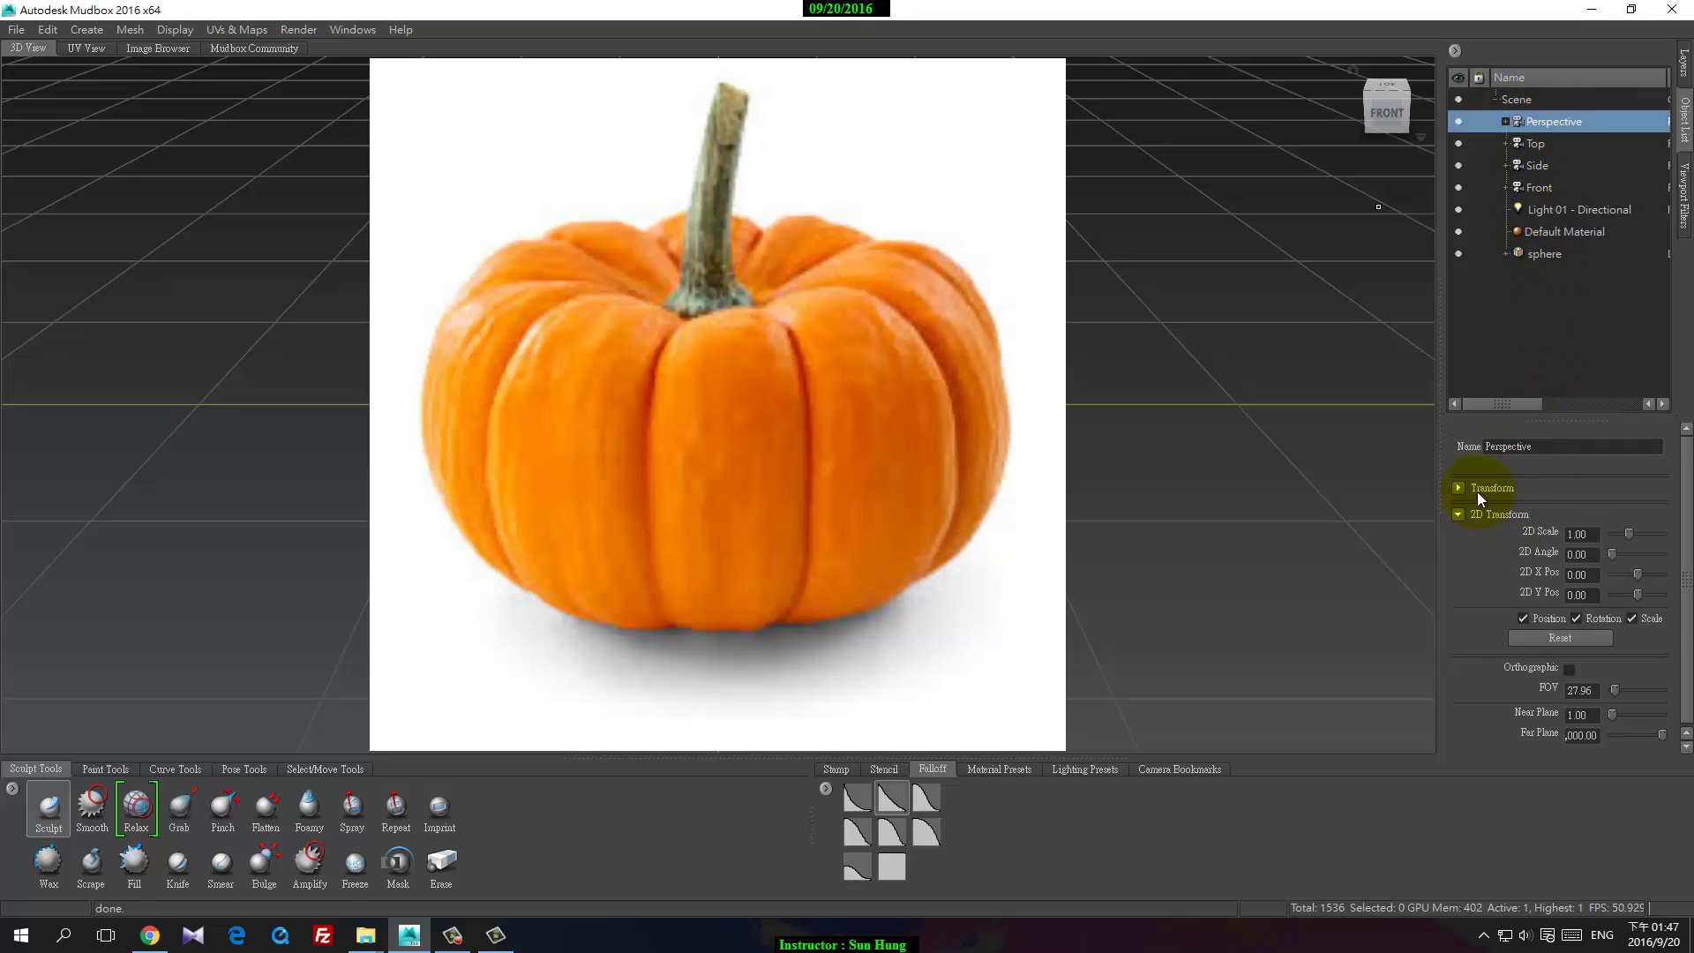
{"action": "left_click", "coordinate": [1505, 122]}
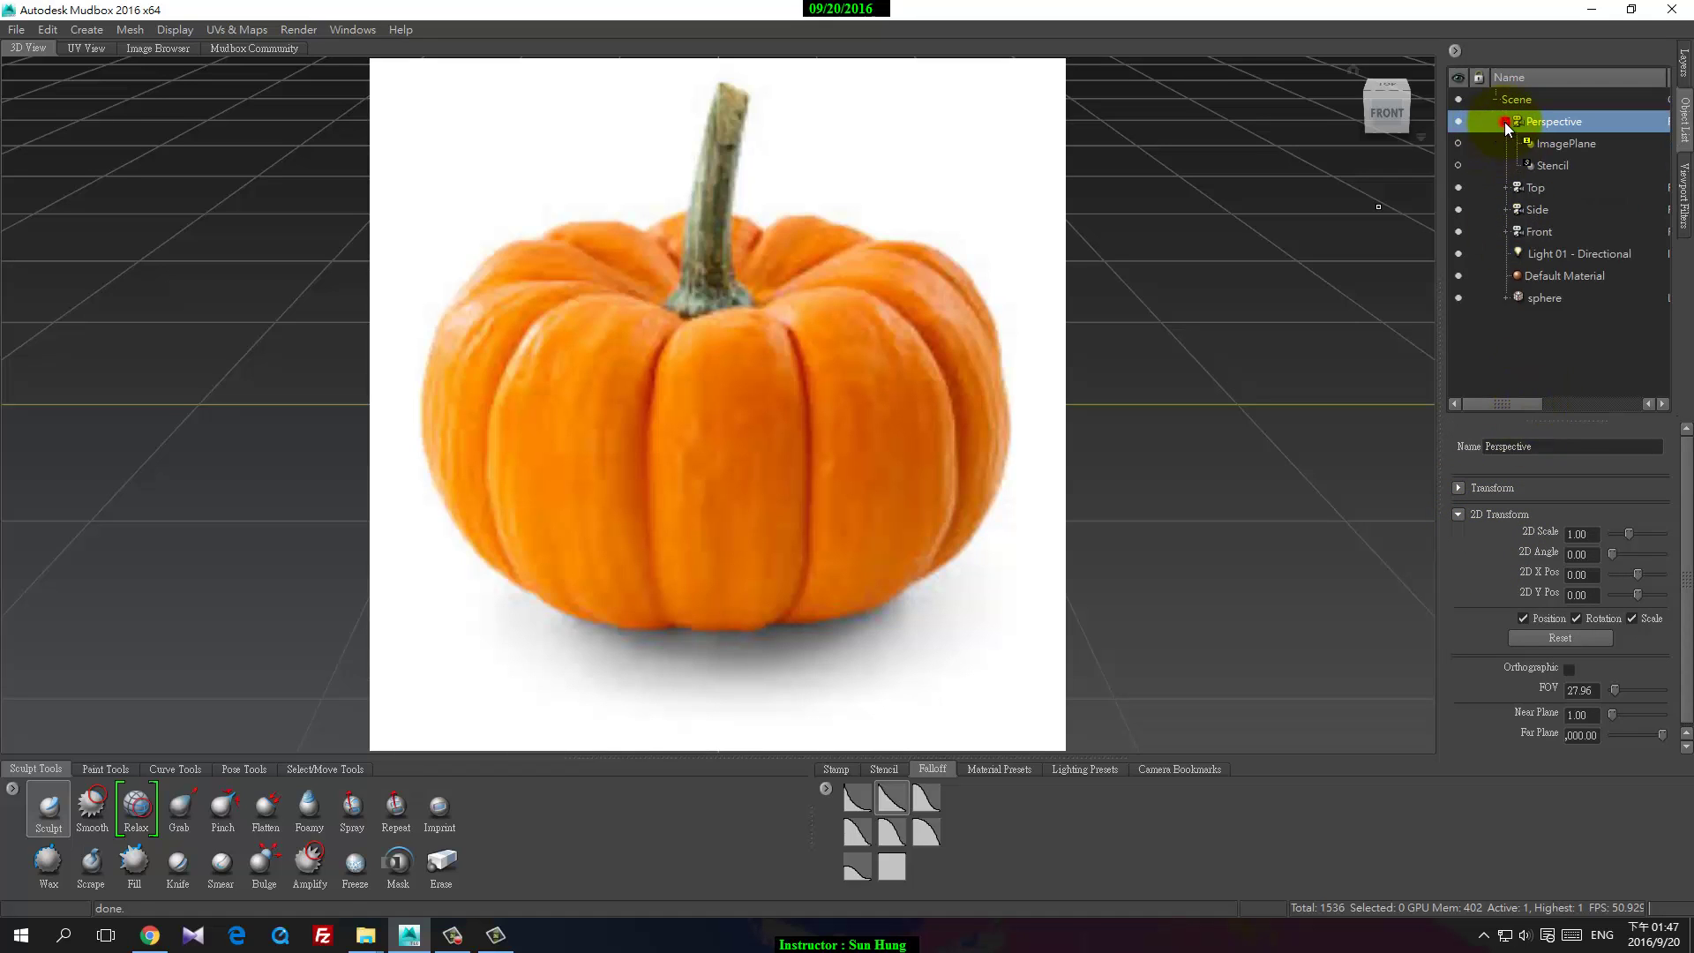
{"action": "left_click", "coordinate": [1562, 144]}
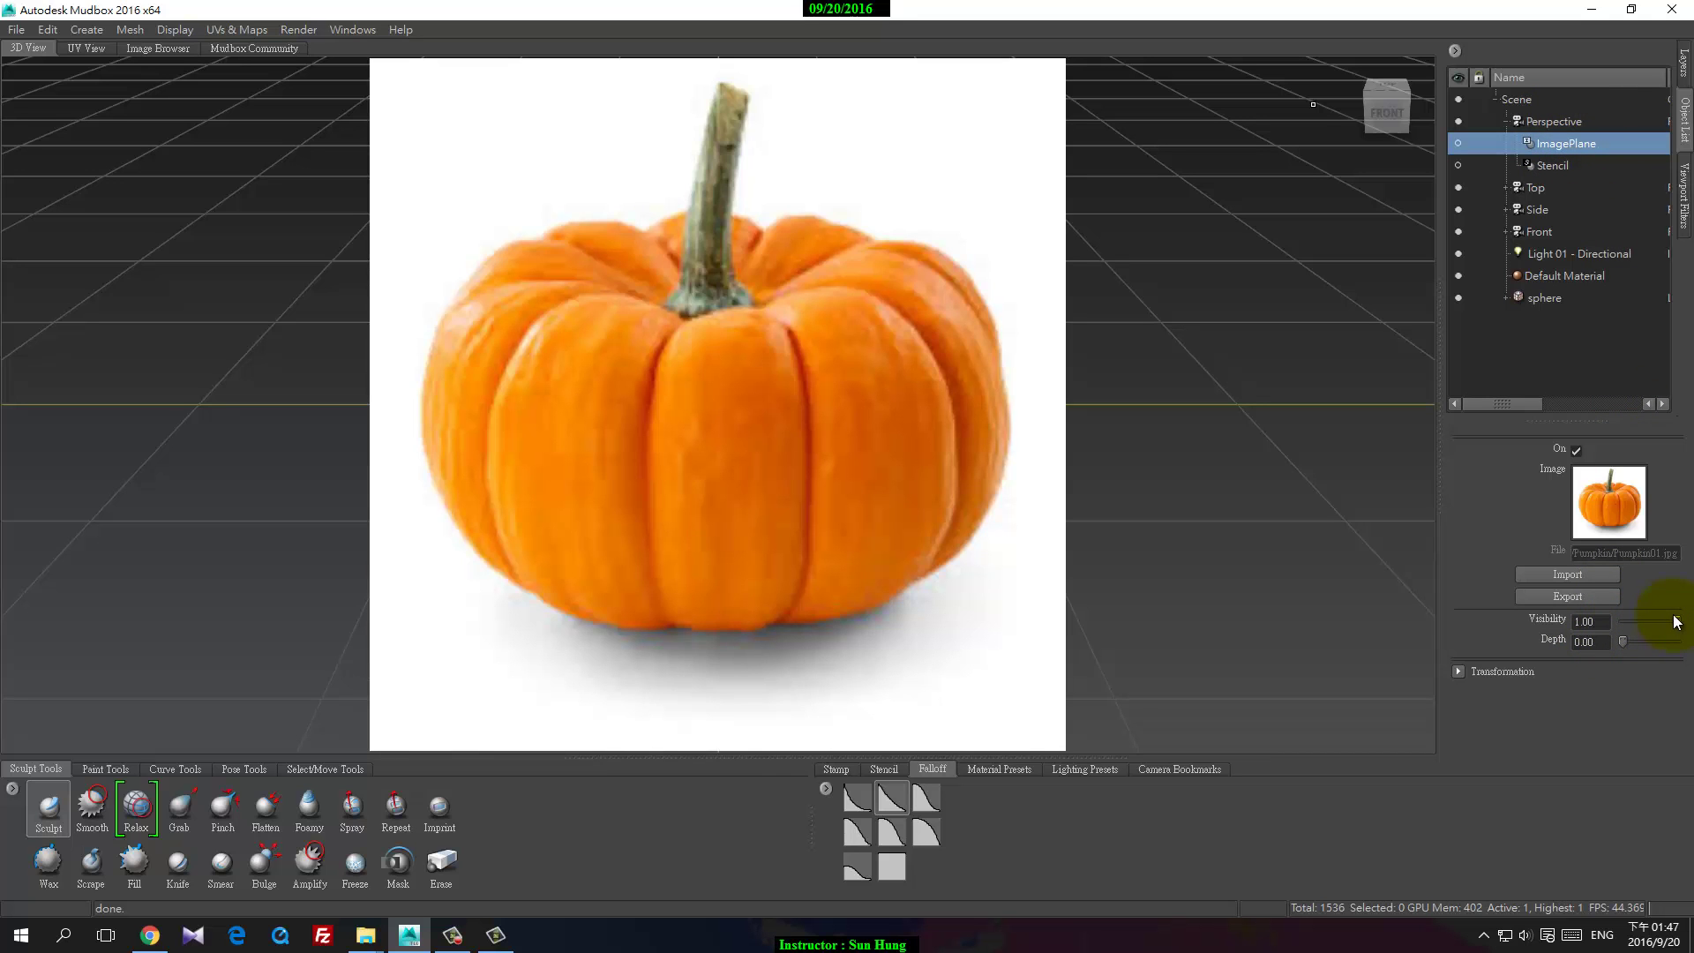
{"action": "mouse_move", "coordinate": [1675, 621]}
{"action": "left_mouse_down"}
{"action": "mouse_move", "coordinate": [1635, 620]}
{"action": "mouse_move", "coordinate": [1686, 623]}
{"action": "left_mouse_up"}
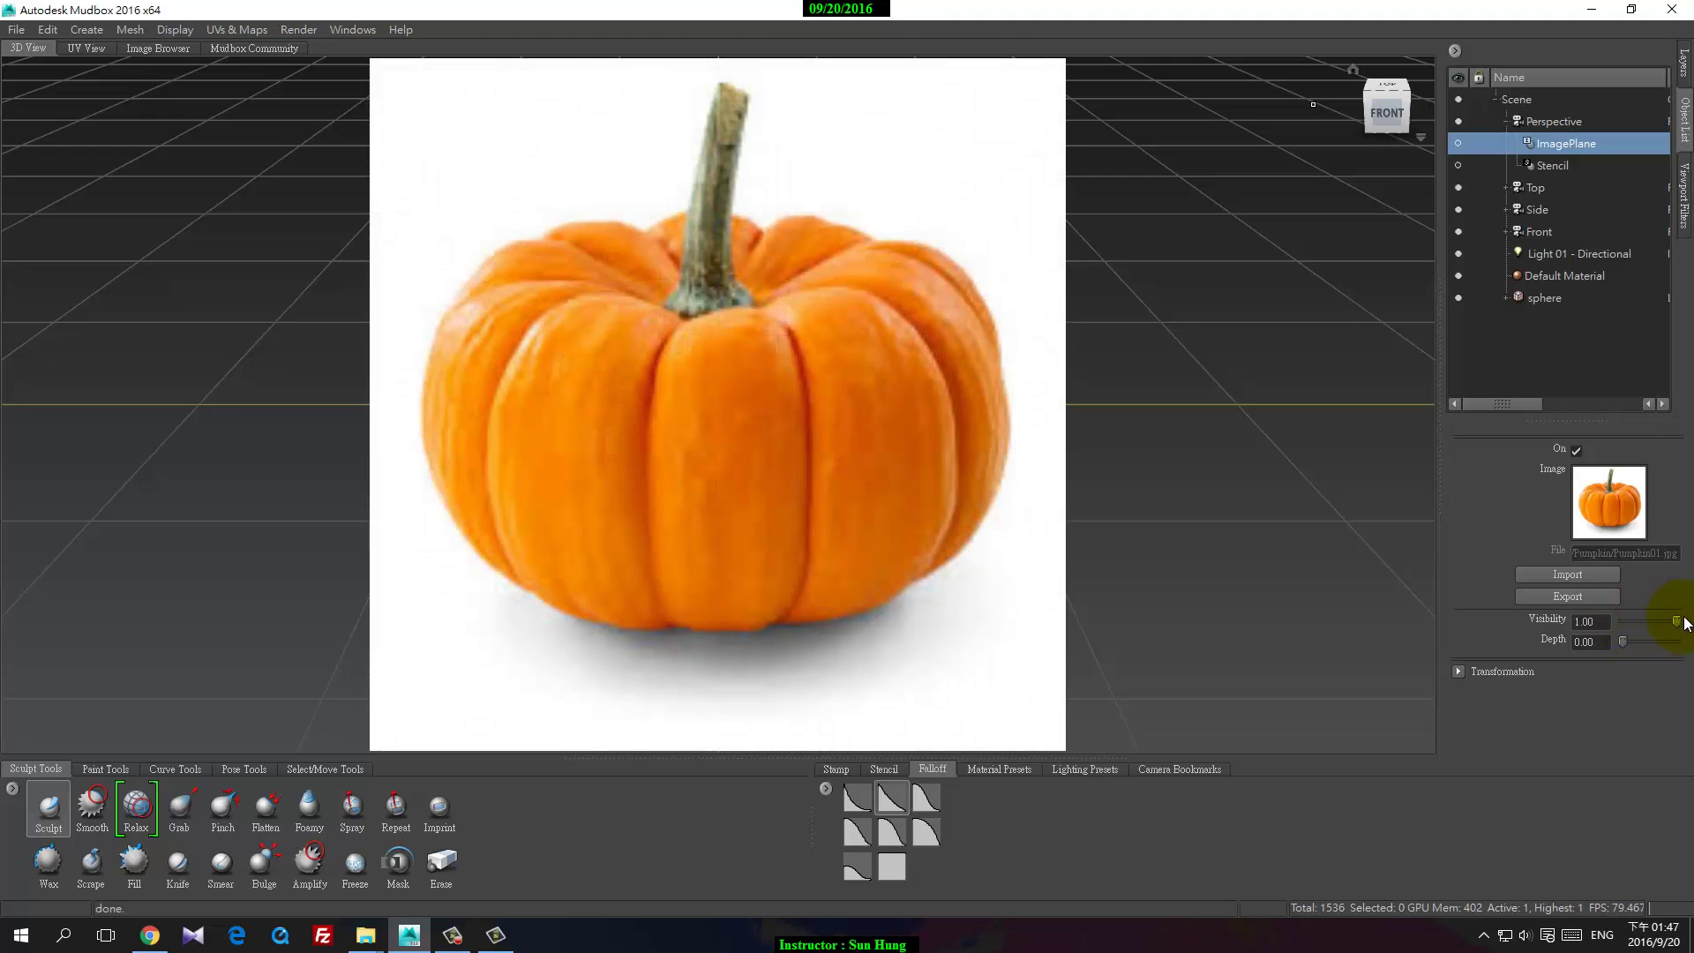
Step: Set the image plane's X translation to -1 to shift the pumpkin photo sideways off the sphere
{"action": "left_click", "coordinate": [1459, 672]}
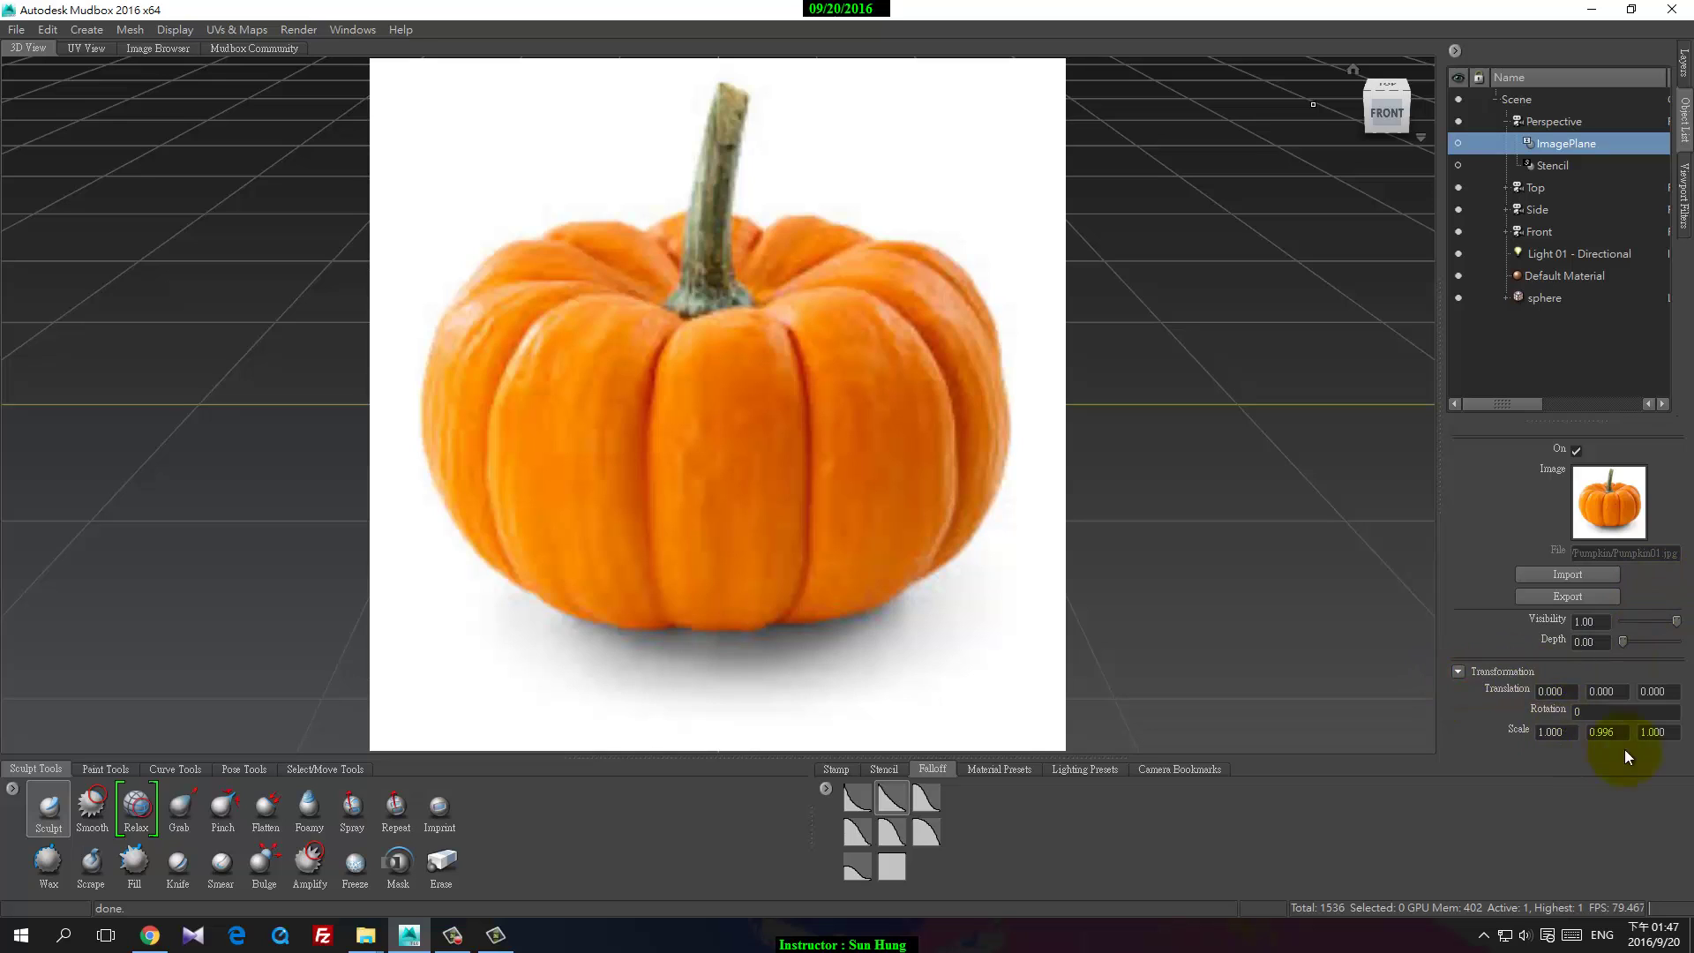
{"action": "left_click", "coordinate": [1647, 692]}
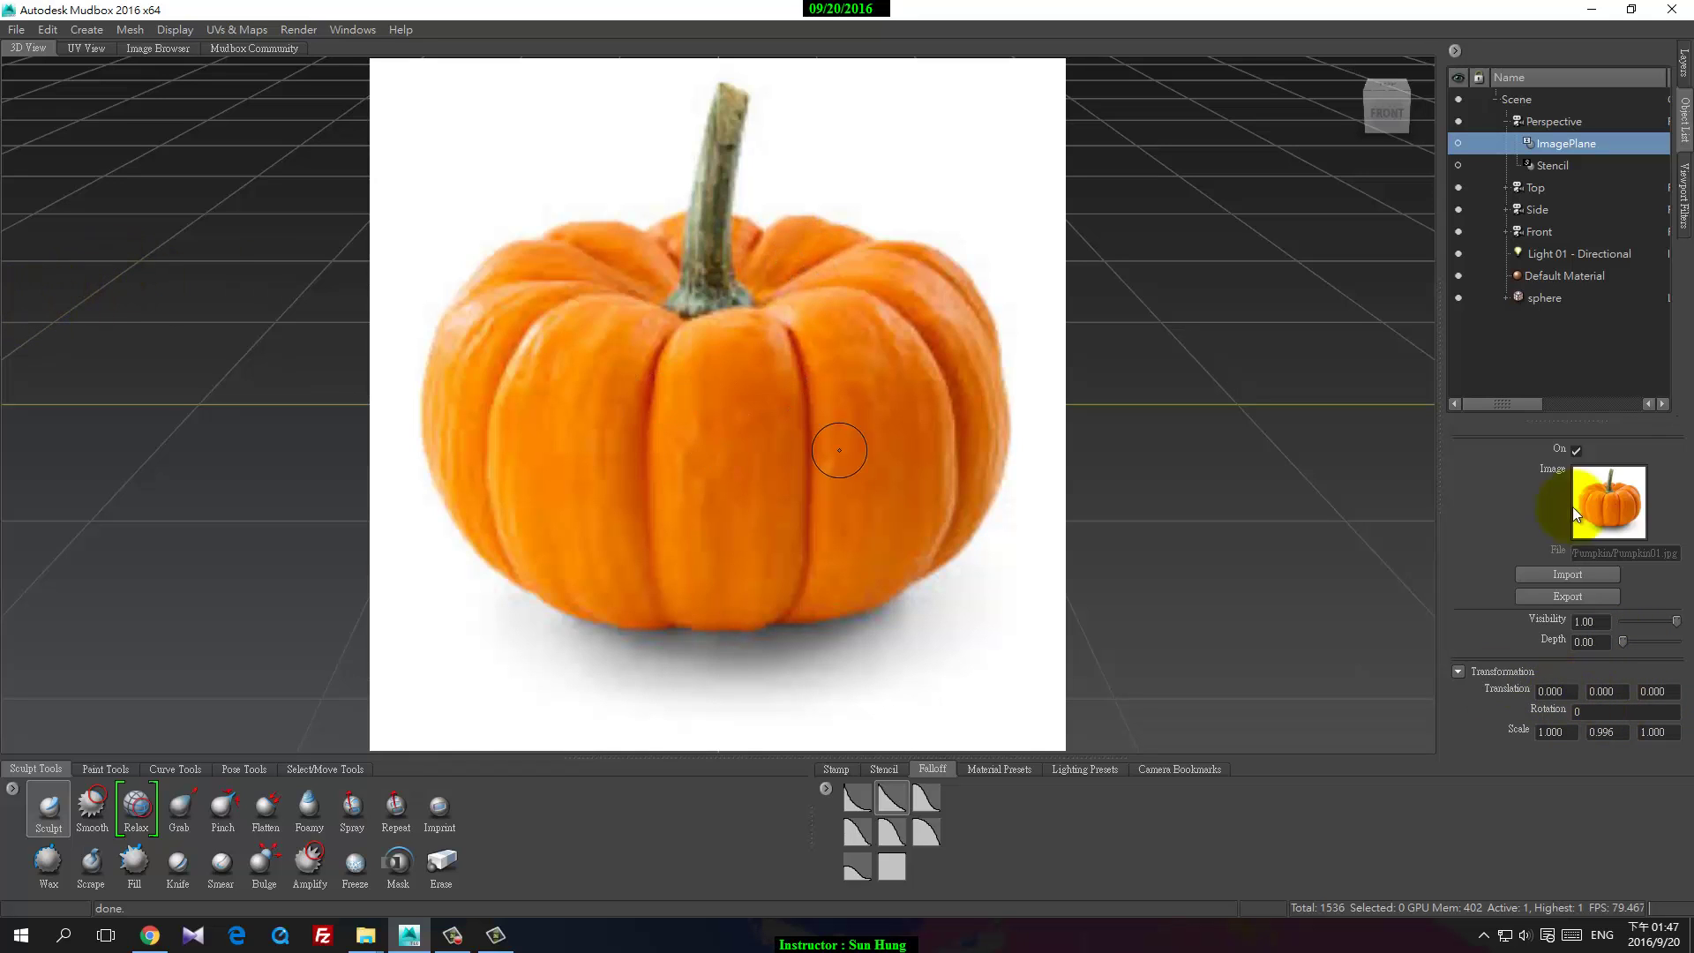
{"action": "left_click", "coordinate": [1568, 693]}
{"action": "key", "text": "Return"}
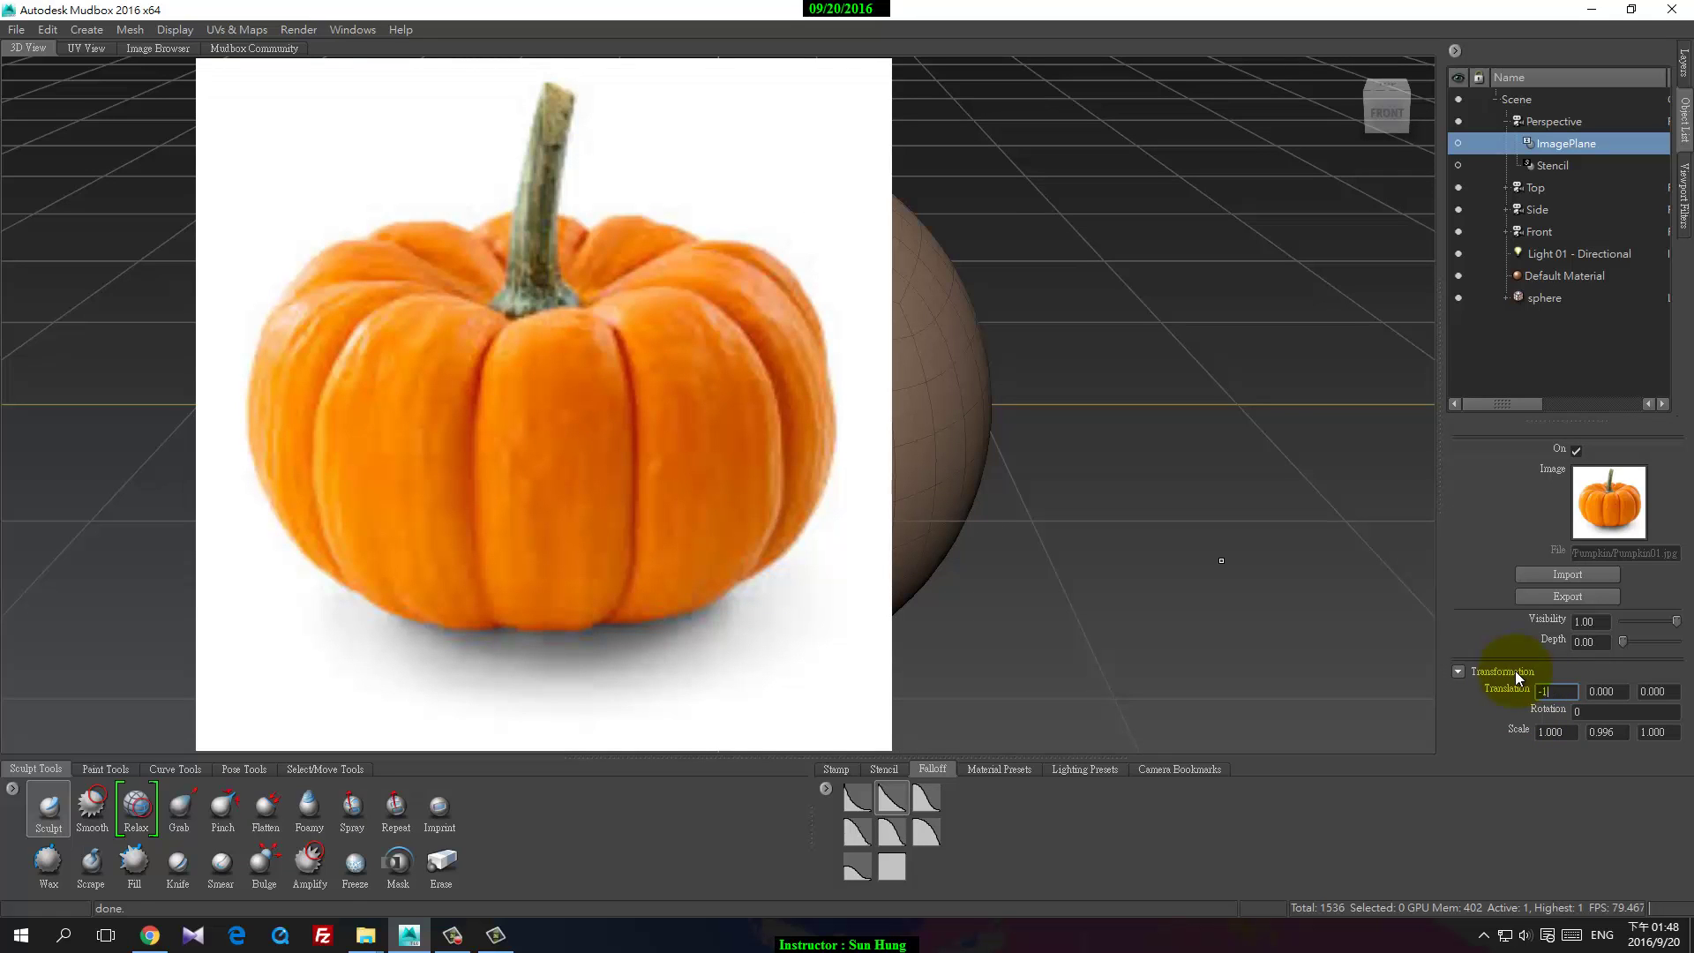
{"action": "type", "text": "-1"}
{"action": "key", "text": "Return"}
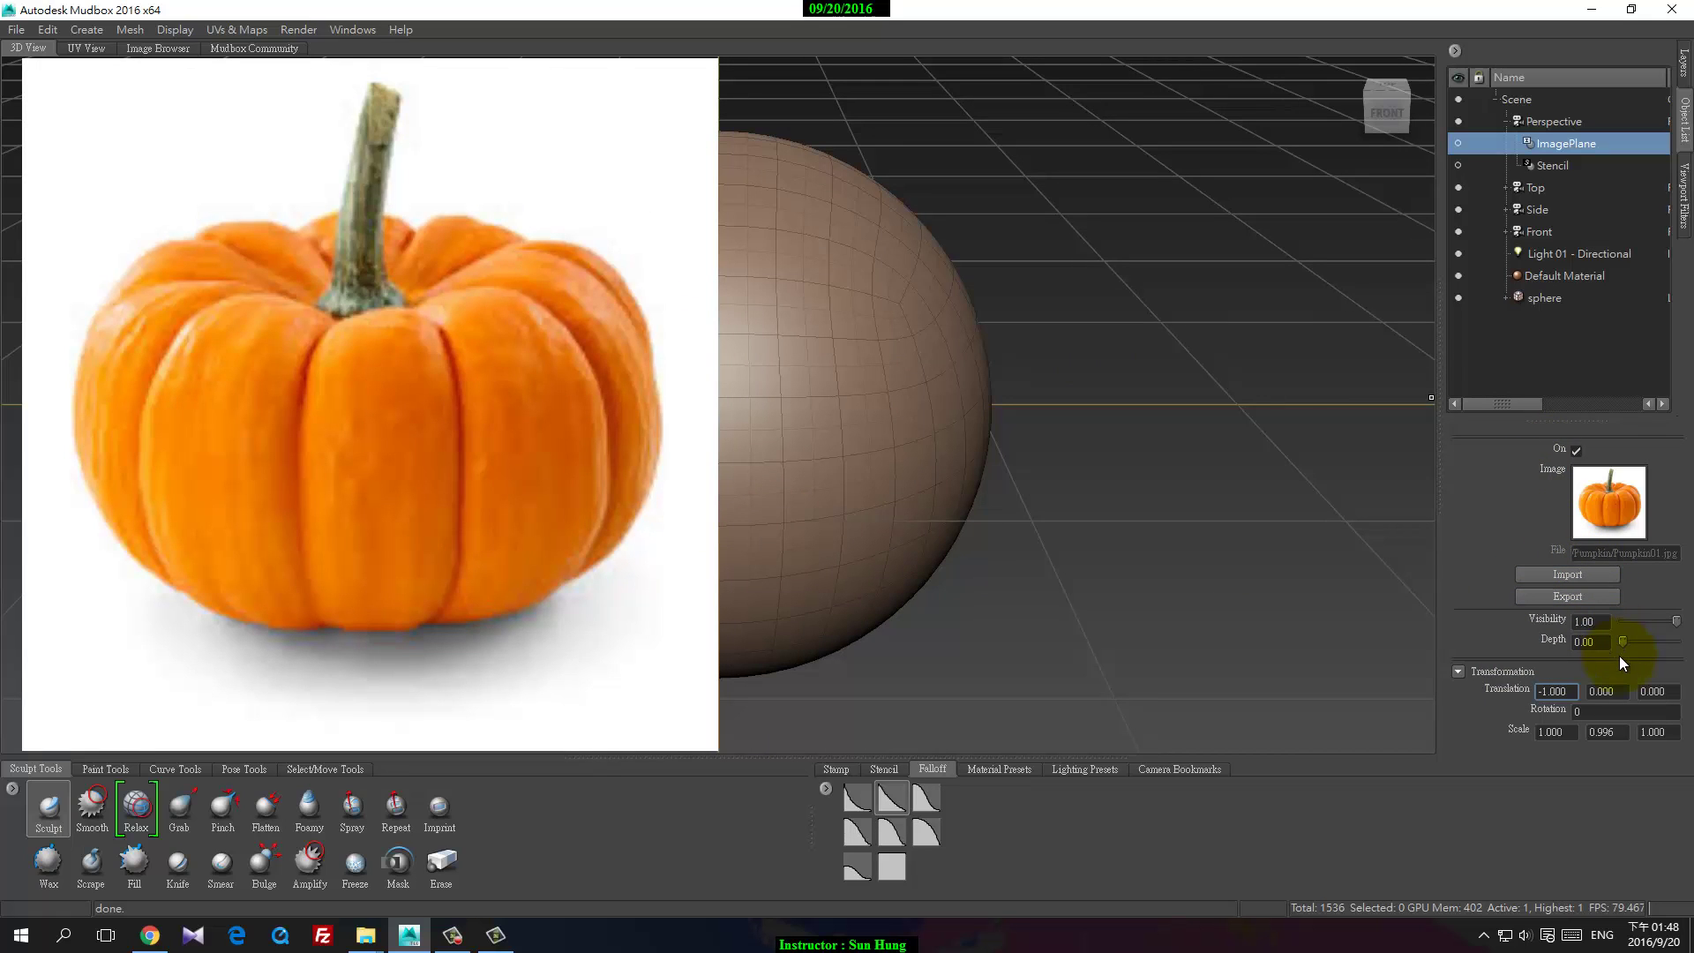
Step: Set the image plane's depth to about 508 to place the pumpkin photo behind the sphere
{"action": "left_click_drag", "start_coordinate": [1625, 643], "coordinate": [1653, 635]}
{"action": "left_click_drag", "start_coordinate": [1150, 487], "coordinate": [885, 409], "text": "alt"}
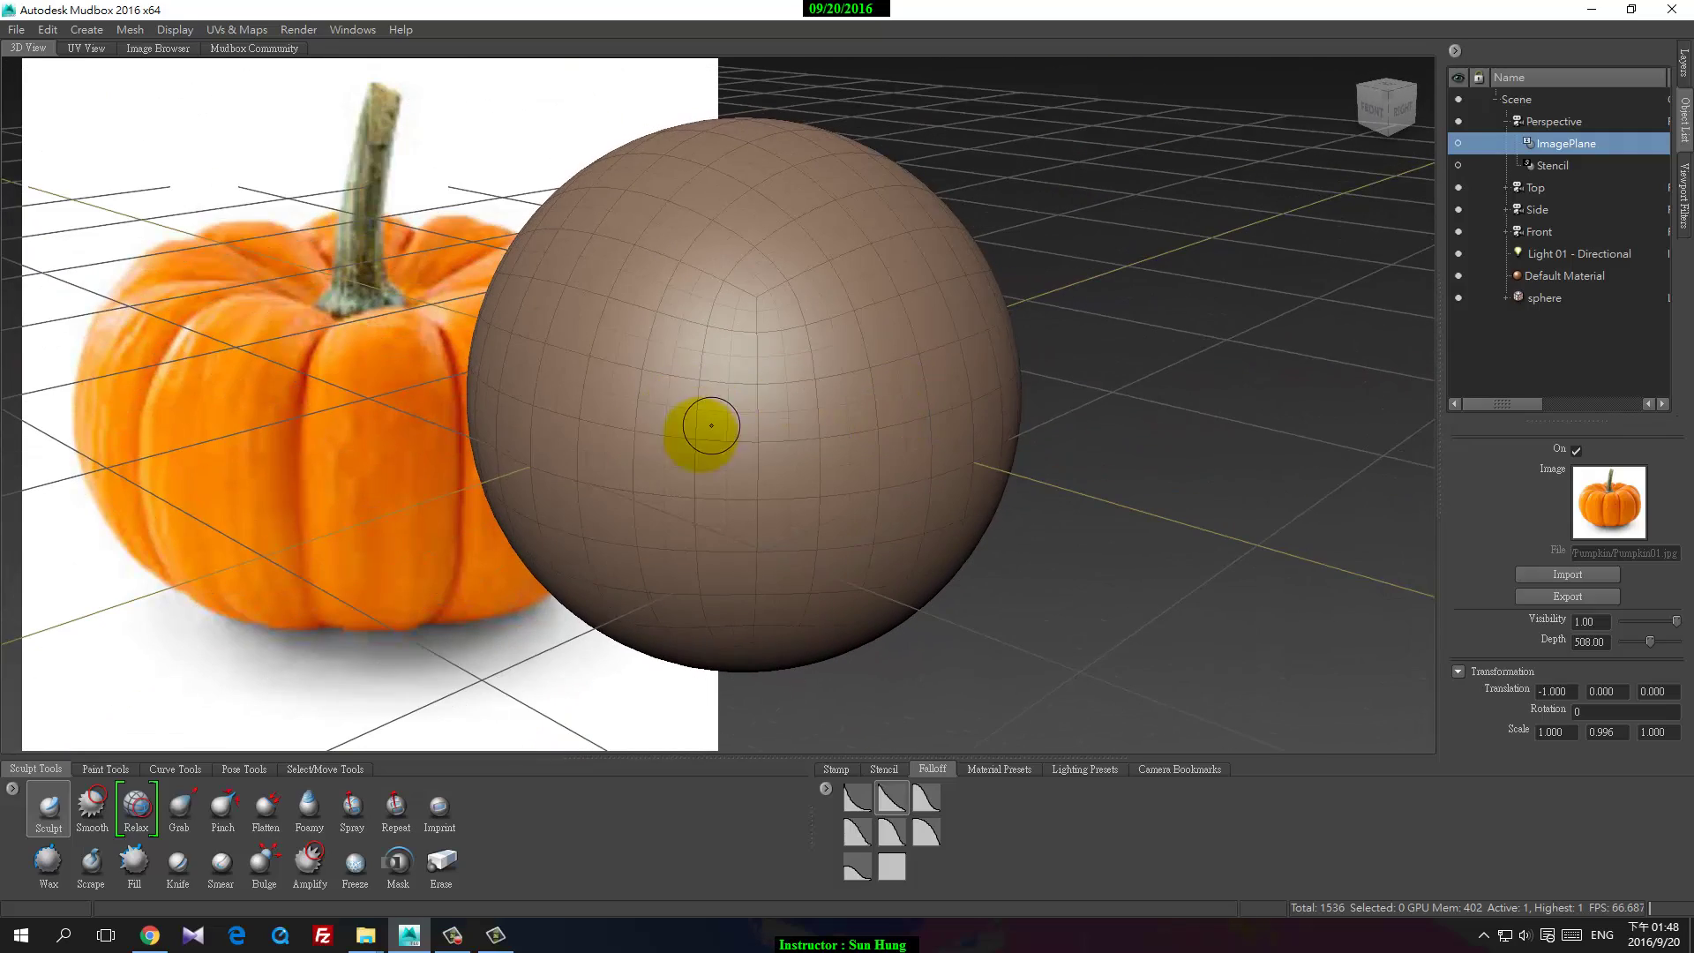
{"action": "left_click_drag", "start_coordinate": [703, 427], "coordinate": [741, 389], "text": "alt"}
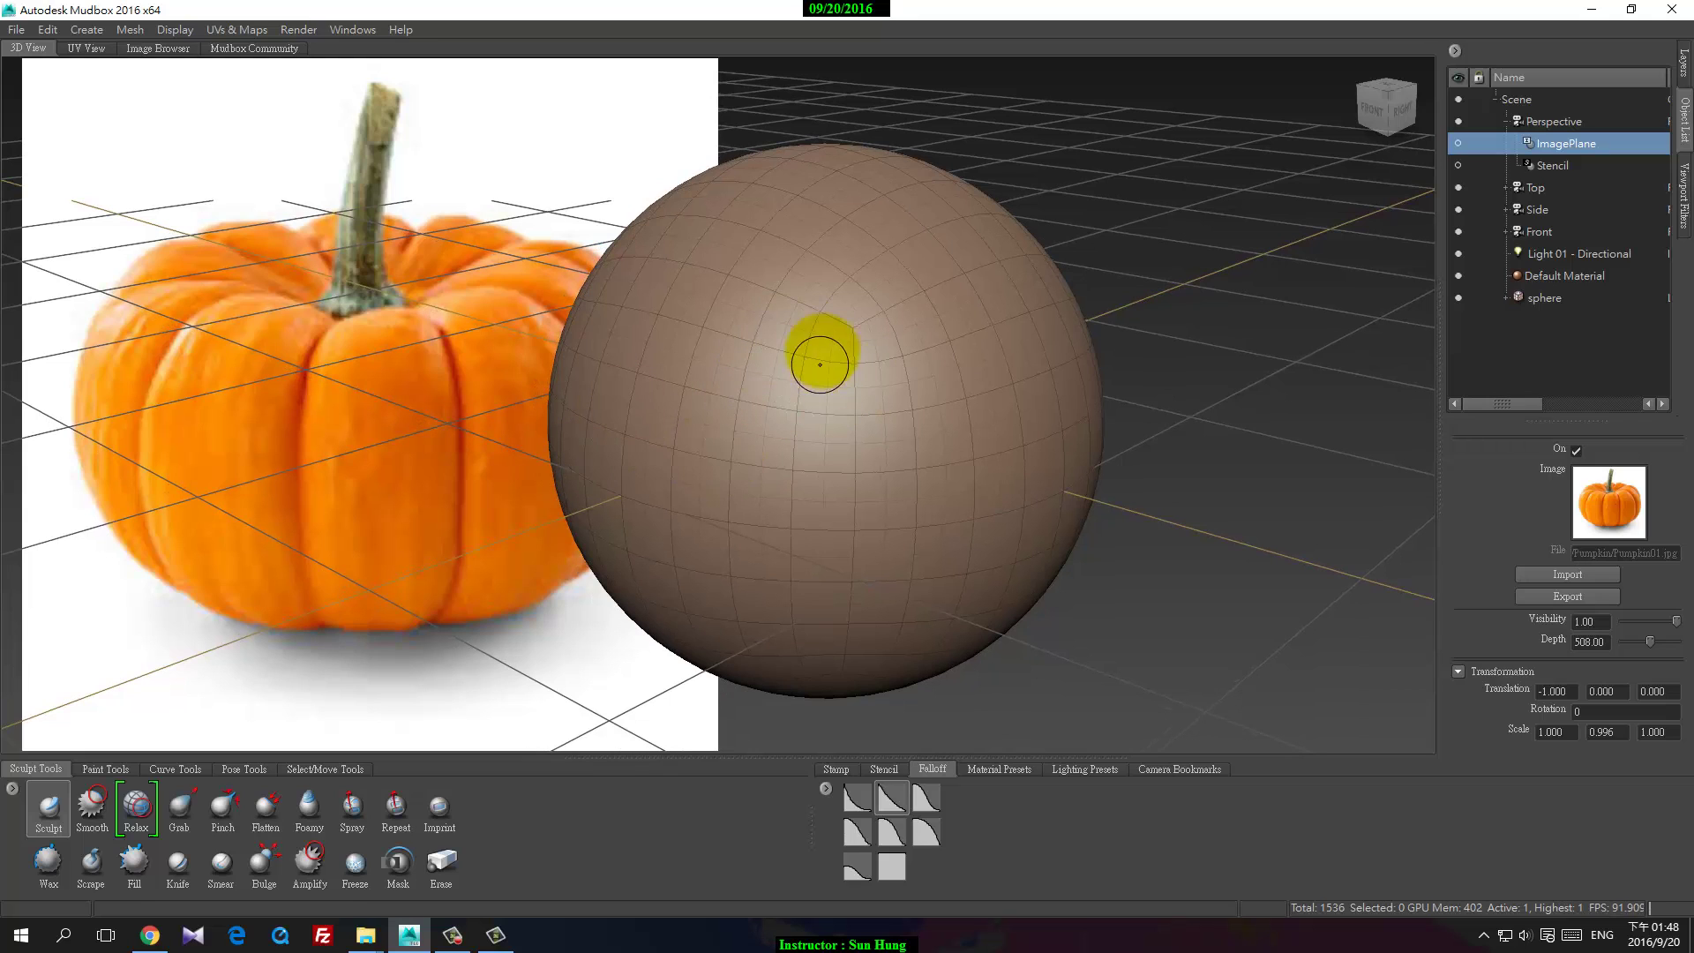
Step: Hide the grid in the 3D view and turn it back on
{"action": "right_click_drag", "start_coordinate": [1162, 333], "coordinate": [1172, 292]}
{"action": "mouse_move", "coordinate": [889, 378]}
{"action": "left_mouse_down", "text": "alt"}
{"action": "mouse_move", "coordinate": [918, 363]}
{"action": "mouse_move", "coordinate": [979, 447]}
{"action": "mouse_move", "coordinate": [892, 394]}
{"action": "left_mouse_up", "text": "alt"}
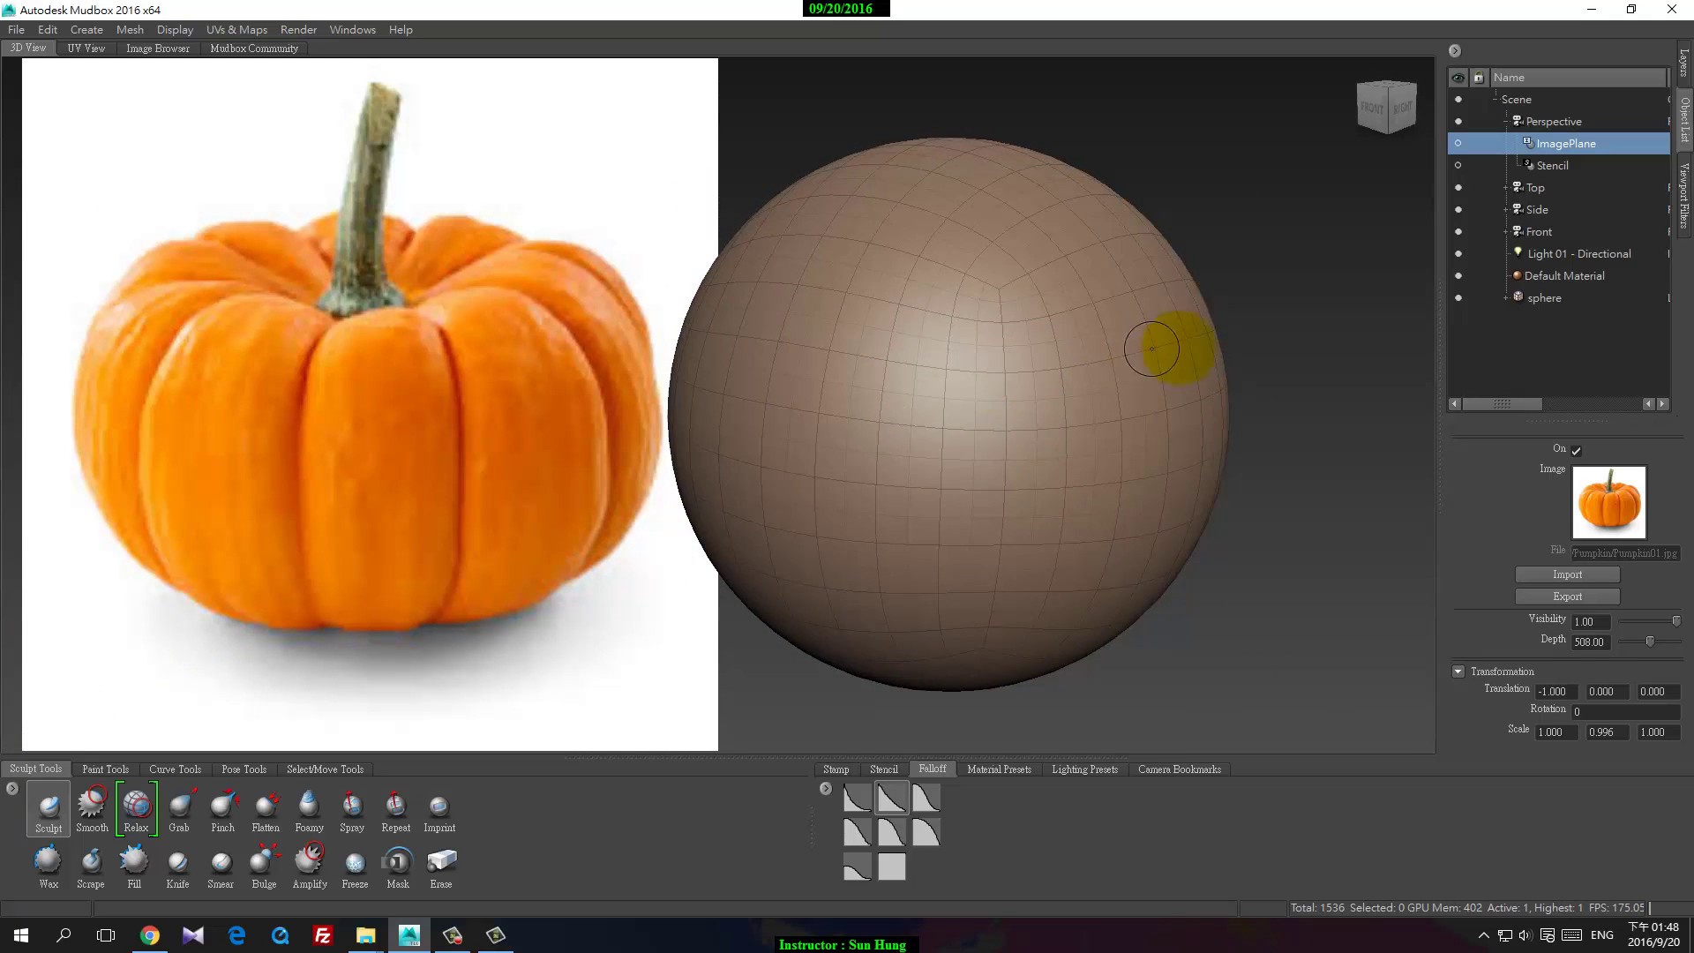
{"action": "mouse_move", "coordinate": [1177, 344]}
{"action": "left_mouse_down", "text": "alt"}
{"action": "mouse_move", "coordinate": [972, 400]}
{"action": "mouse_move", "coordinate": [957, 371]}
{"action": "left_mouse_up", "text": "alt"}
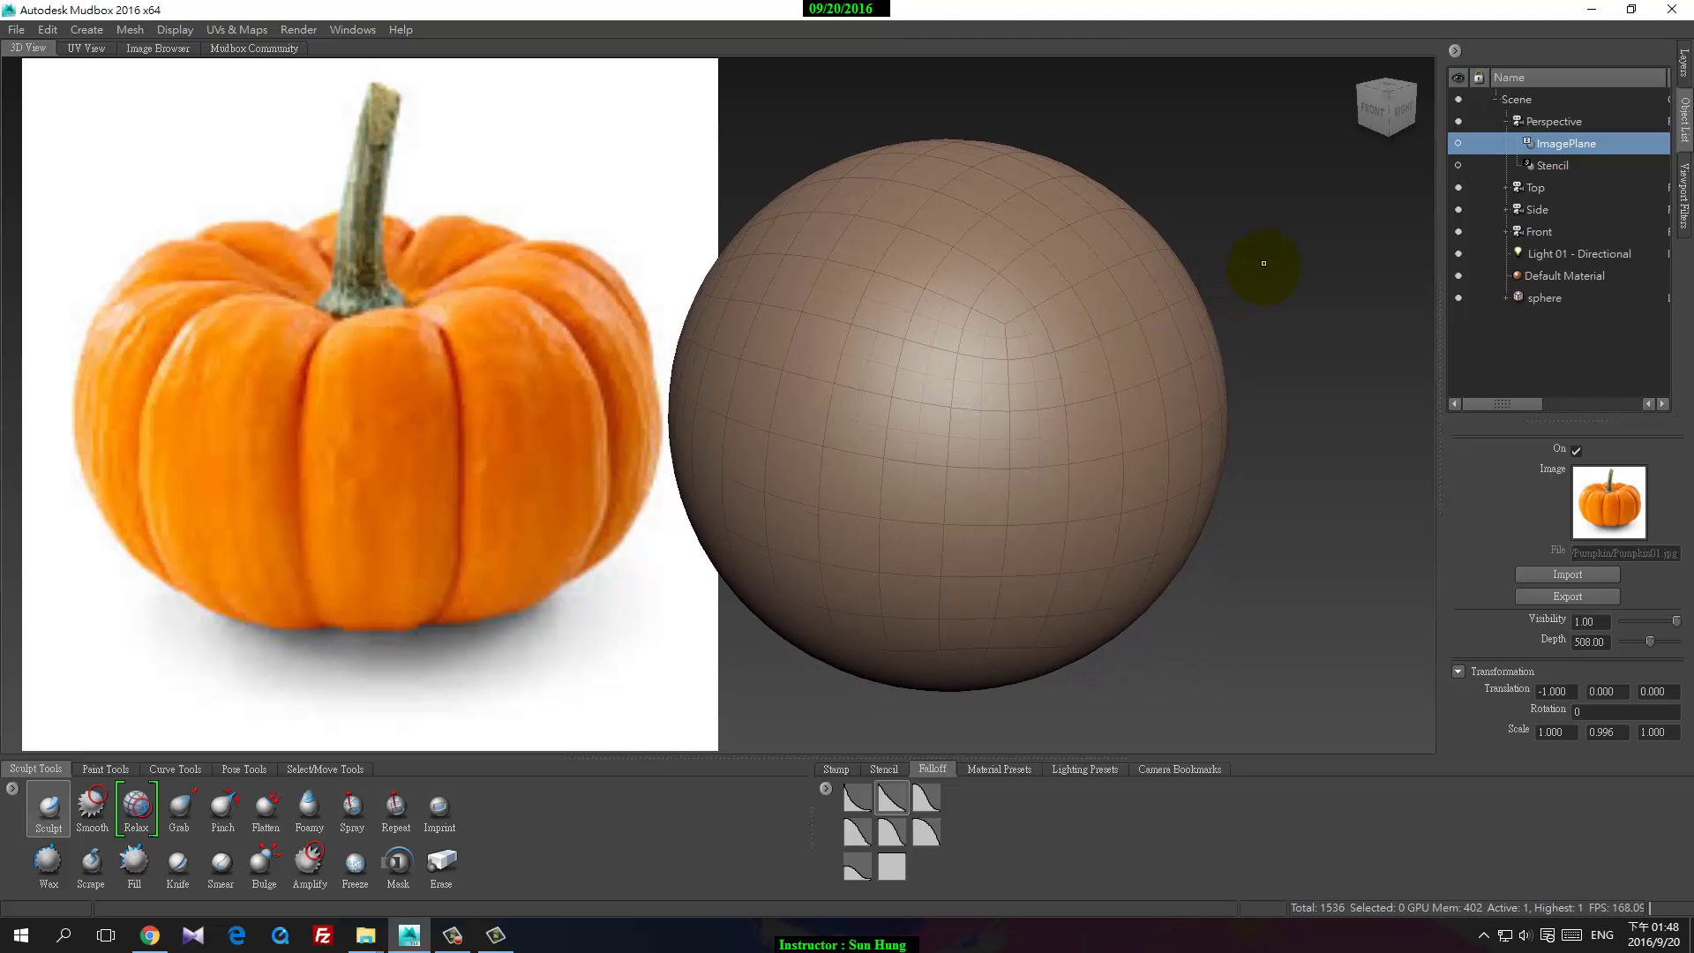
{"action": "left_click_drag", "start_coordinate": [957, 348], "coordinate": [959, 345], "text": "alt"}
{"action": "key", "text": "space"}
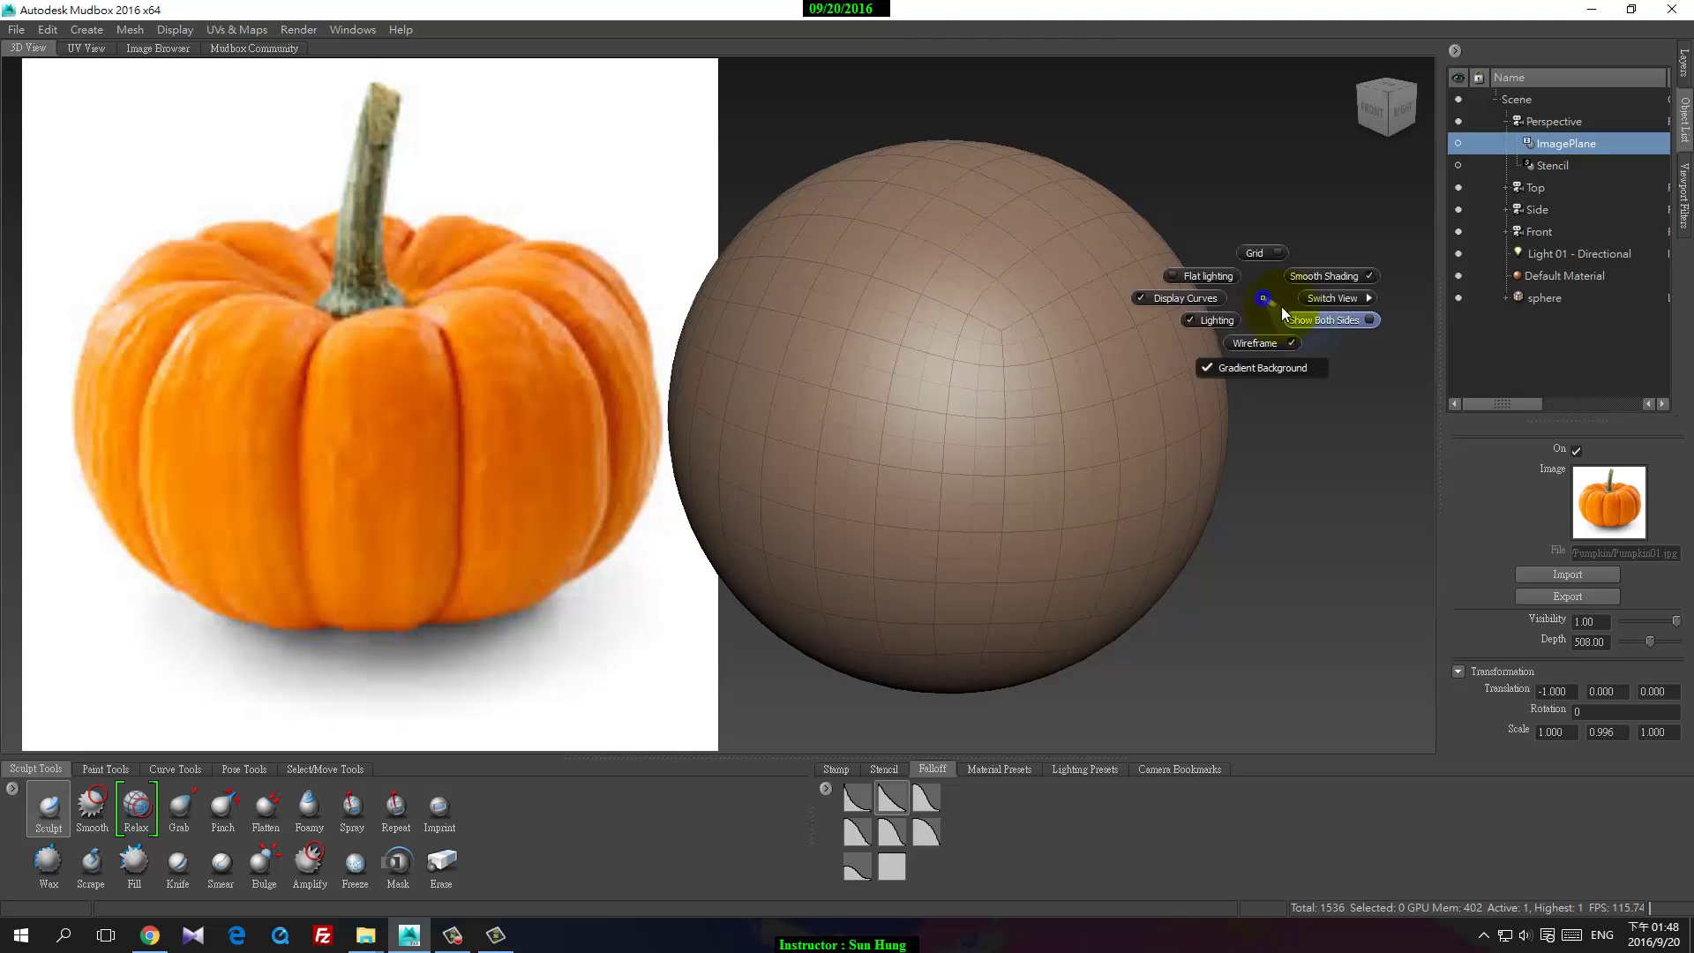
{"action": "left_click", "coordinate": [1258, 255]}
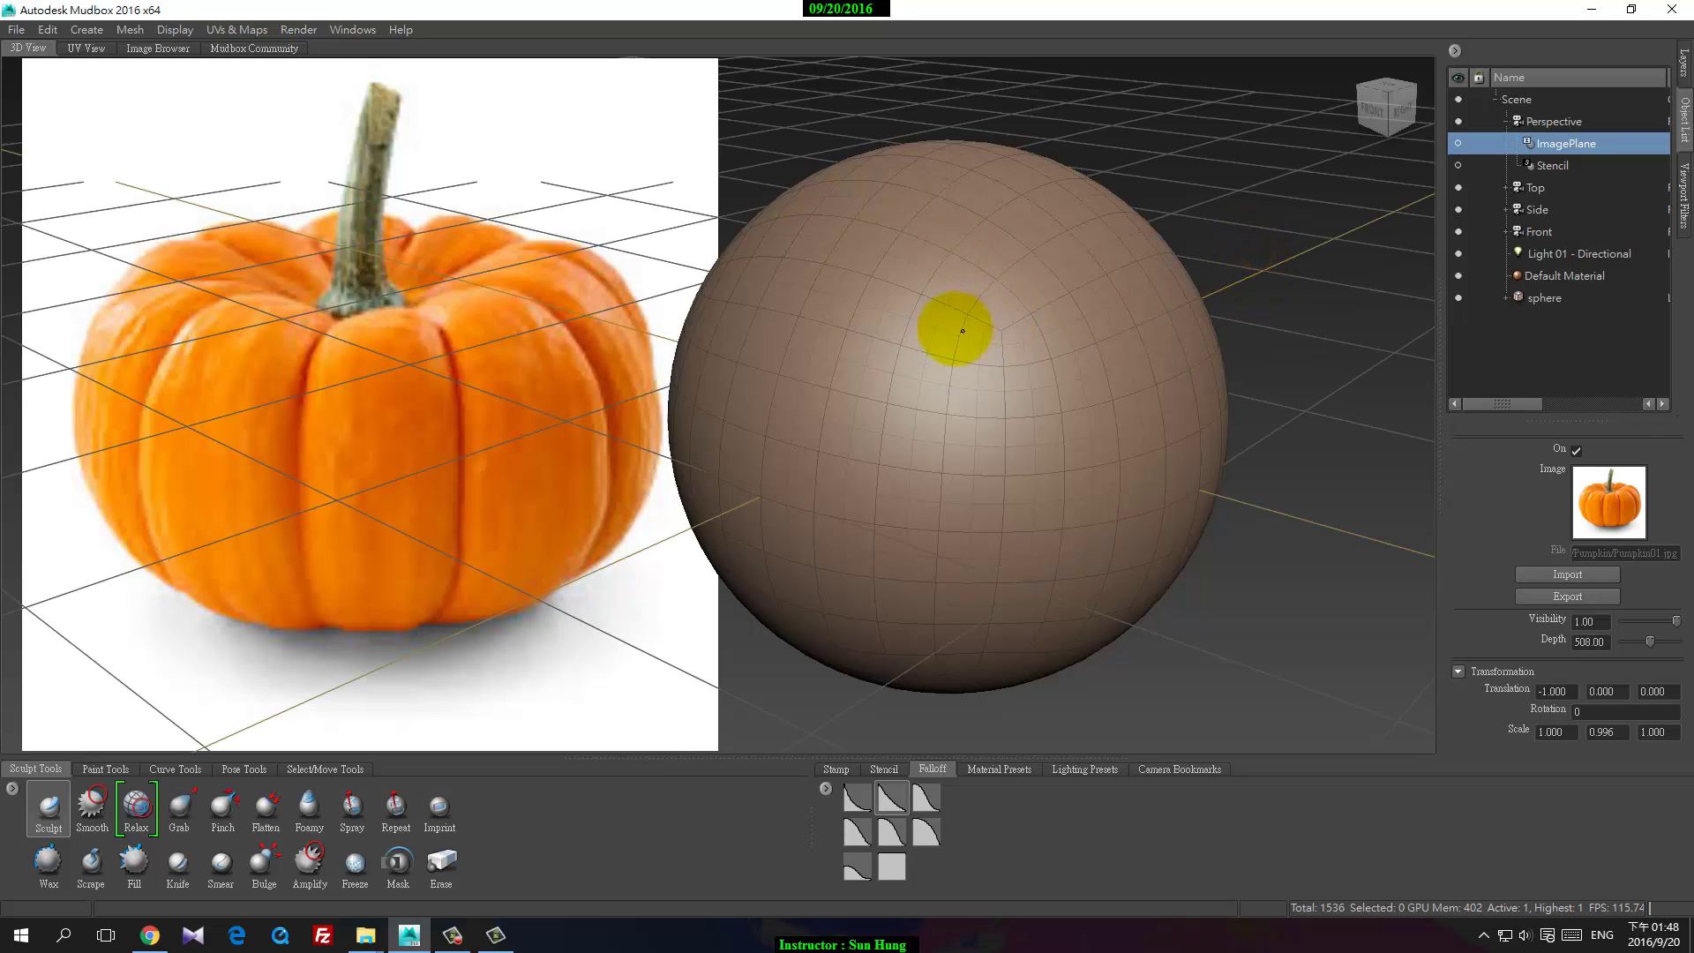
Step: Rename the sphere's entry in the sculpt layers as Pumpkin
{"action": "mouse_move", "coordinate": [958, 321]}
{"action": "left_mouse_down", "text": "alt"}
{"action": "mouse_move", "coordinate": [961, 359]}
{"action": "mouse_move", "coordinate": [961, 310]}
{"action": "mouse_move", "coordinate": [942, 356]}
{"action": "left_mouse_up", "text": "alt"}
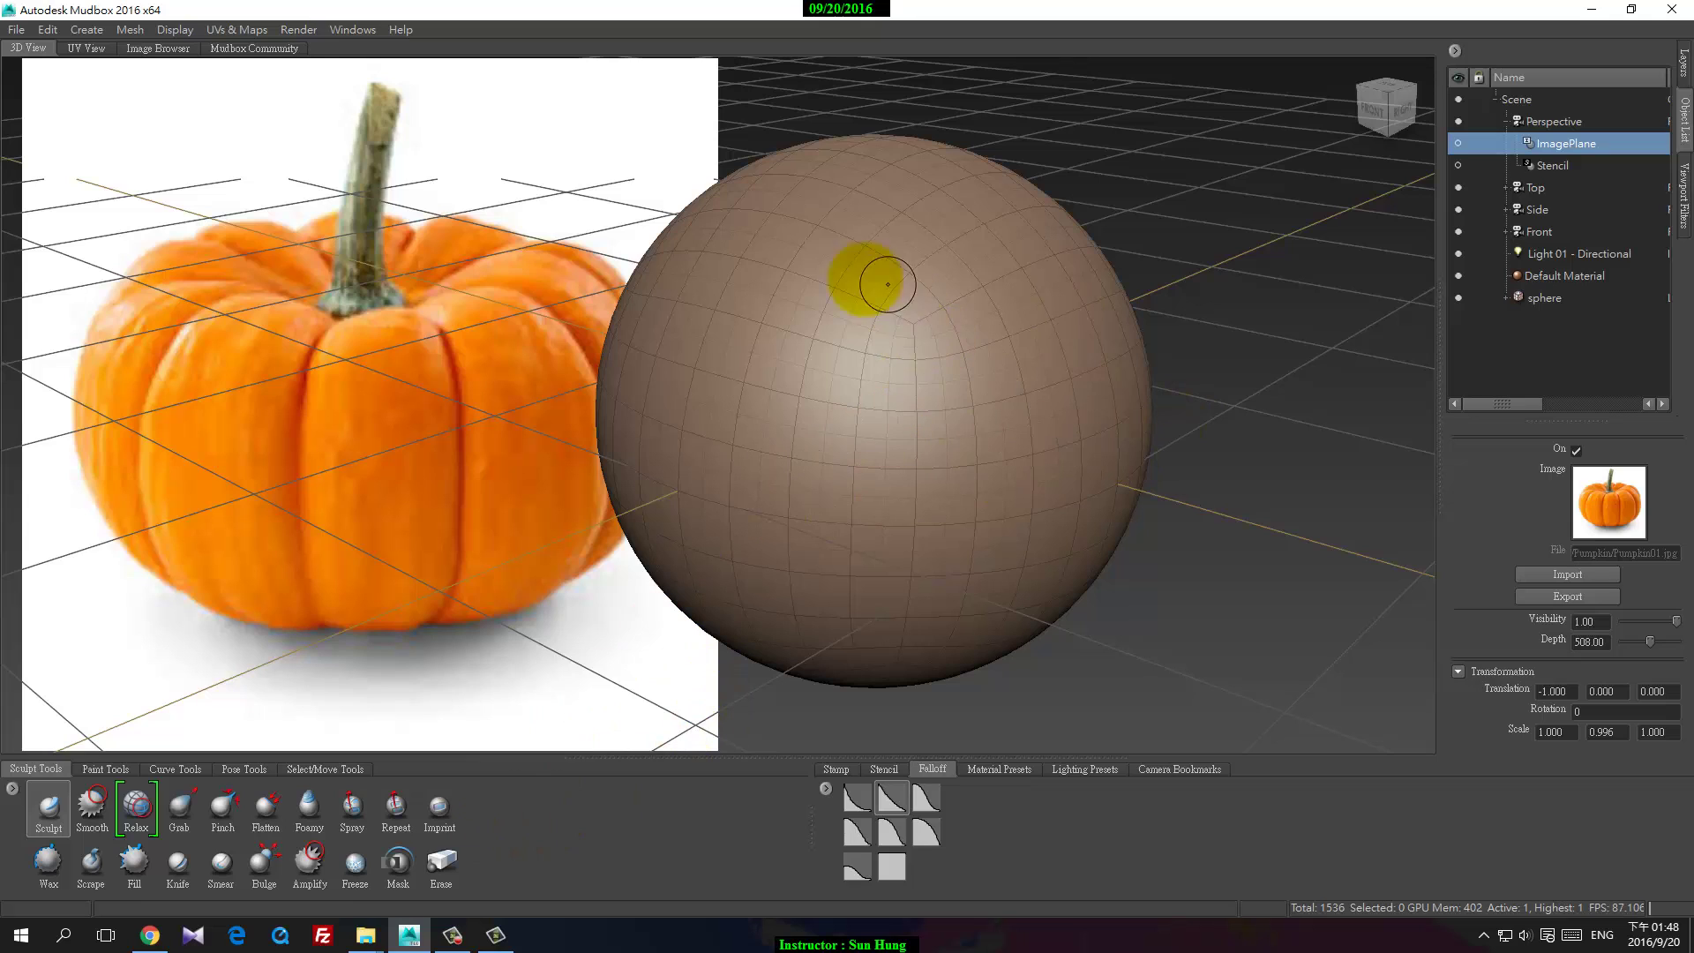
{"action": "mouse_move", "coordinate": [862, 370]}
{"action": "left_mouse_down", "text": "alt"}
{"action": "mouse_move", "coordinate": [877, 393]}
{"action": "mouse_move", "coordinate": [910, 362]}
{"action": "mouse_move", "coordinate": [863, 371]}
{"action": "left_mouse_up", "text": "alt"}
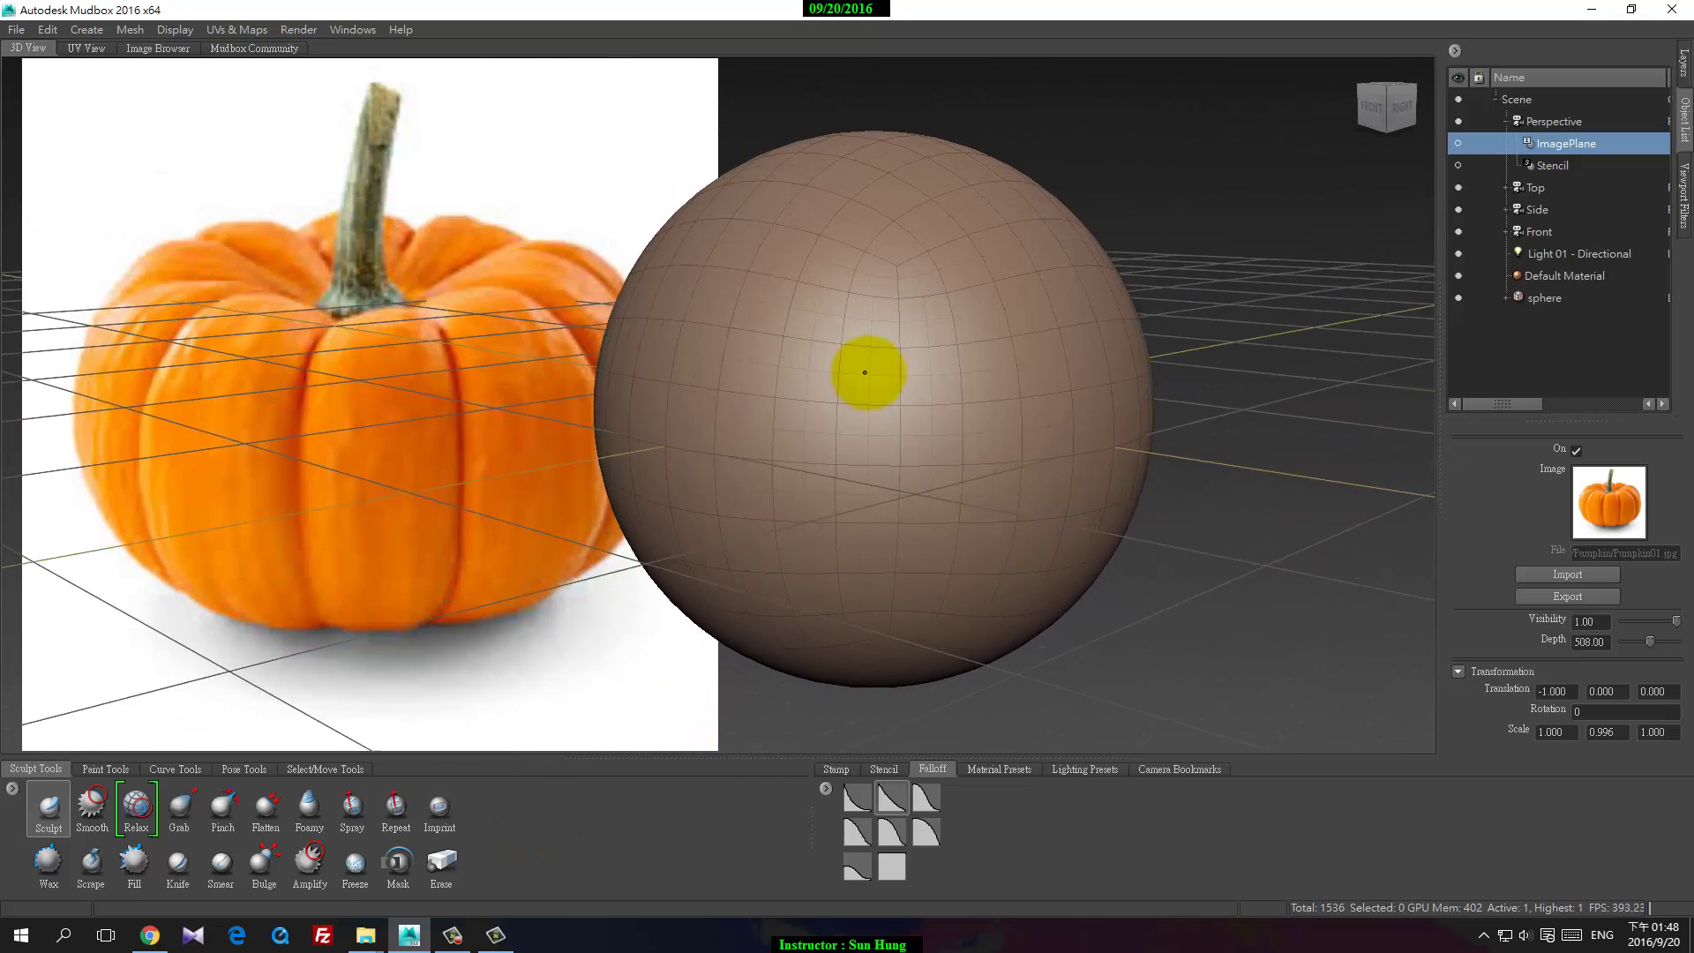
{"action": "left_click", "coordinate": [1686, 58]}
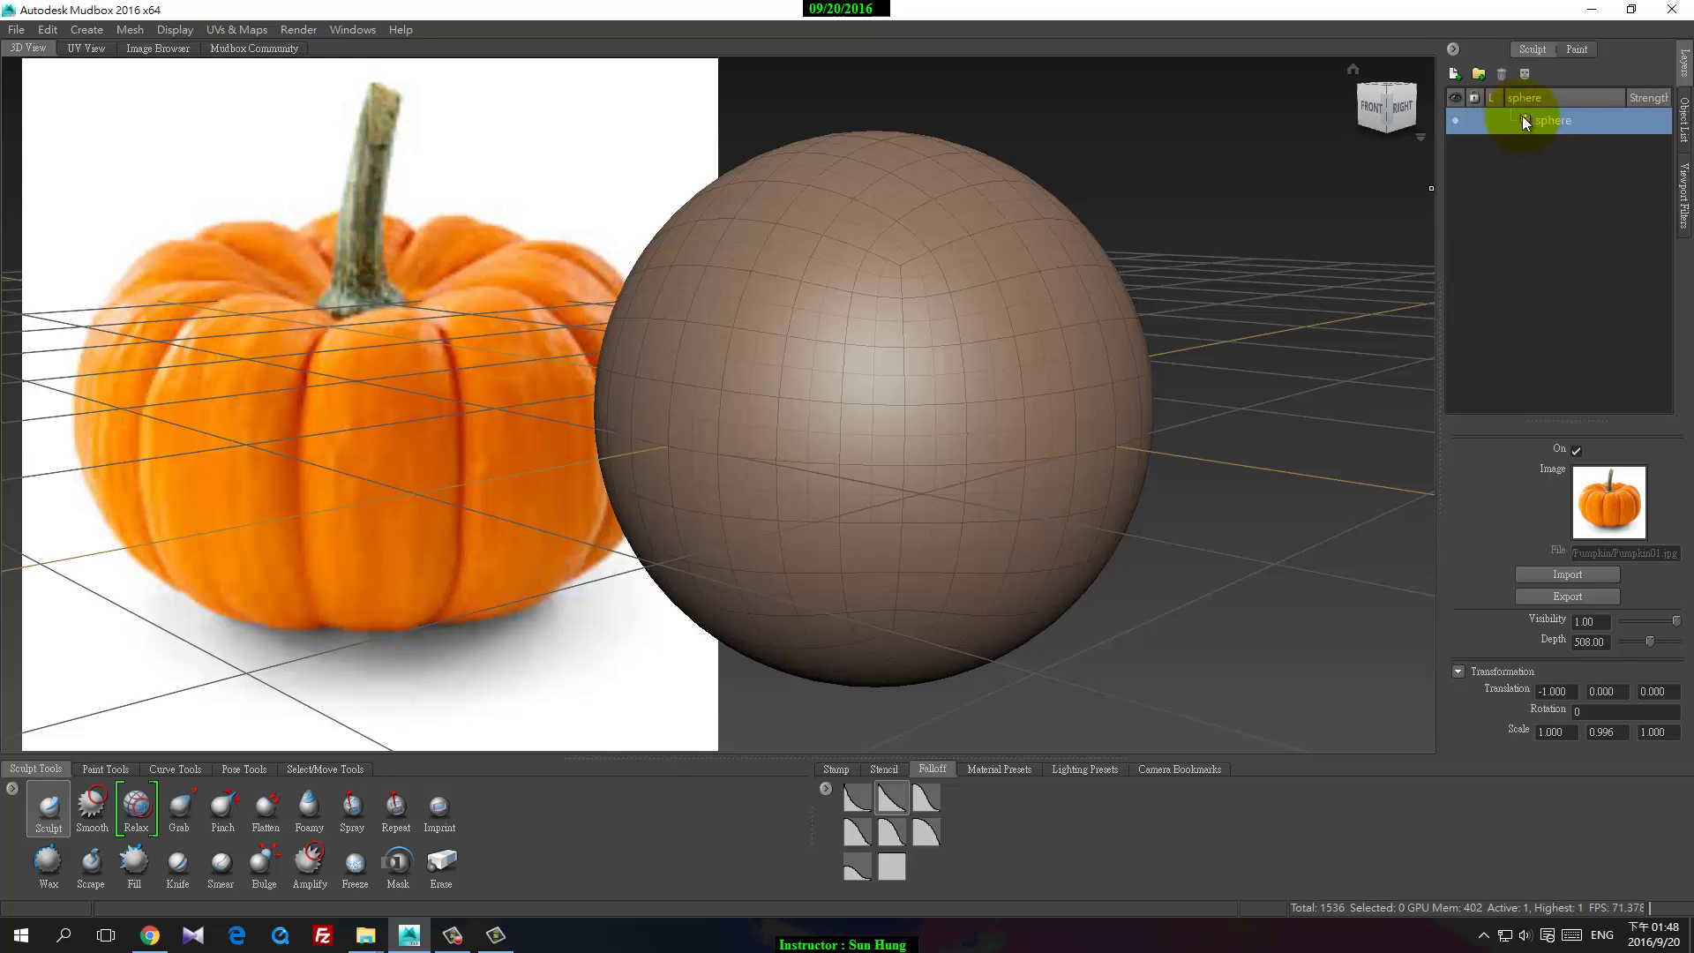
{"action": "double_click", "coordinate": [1553, 118]}
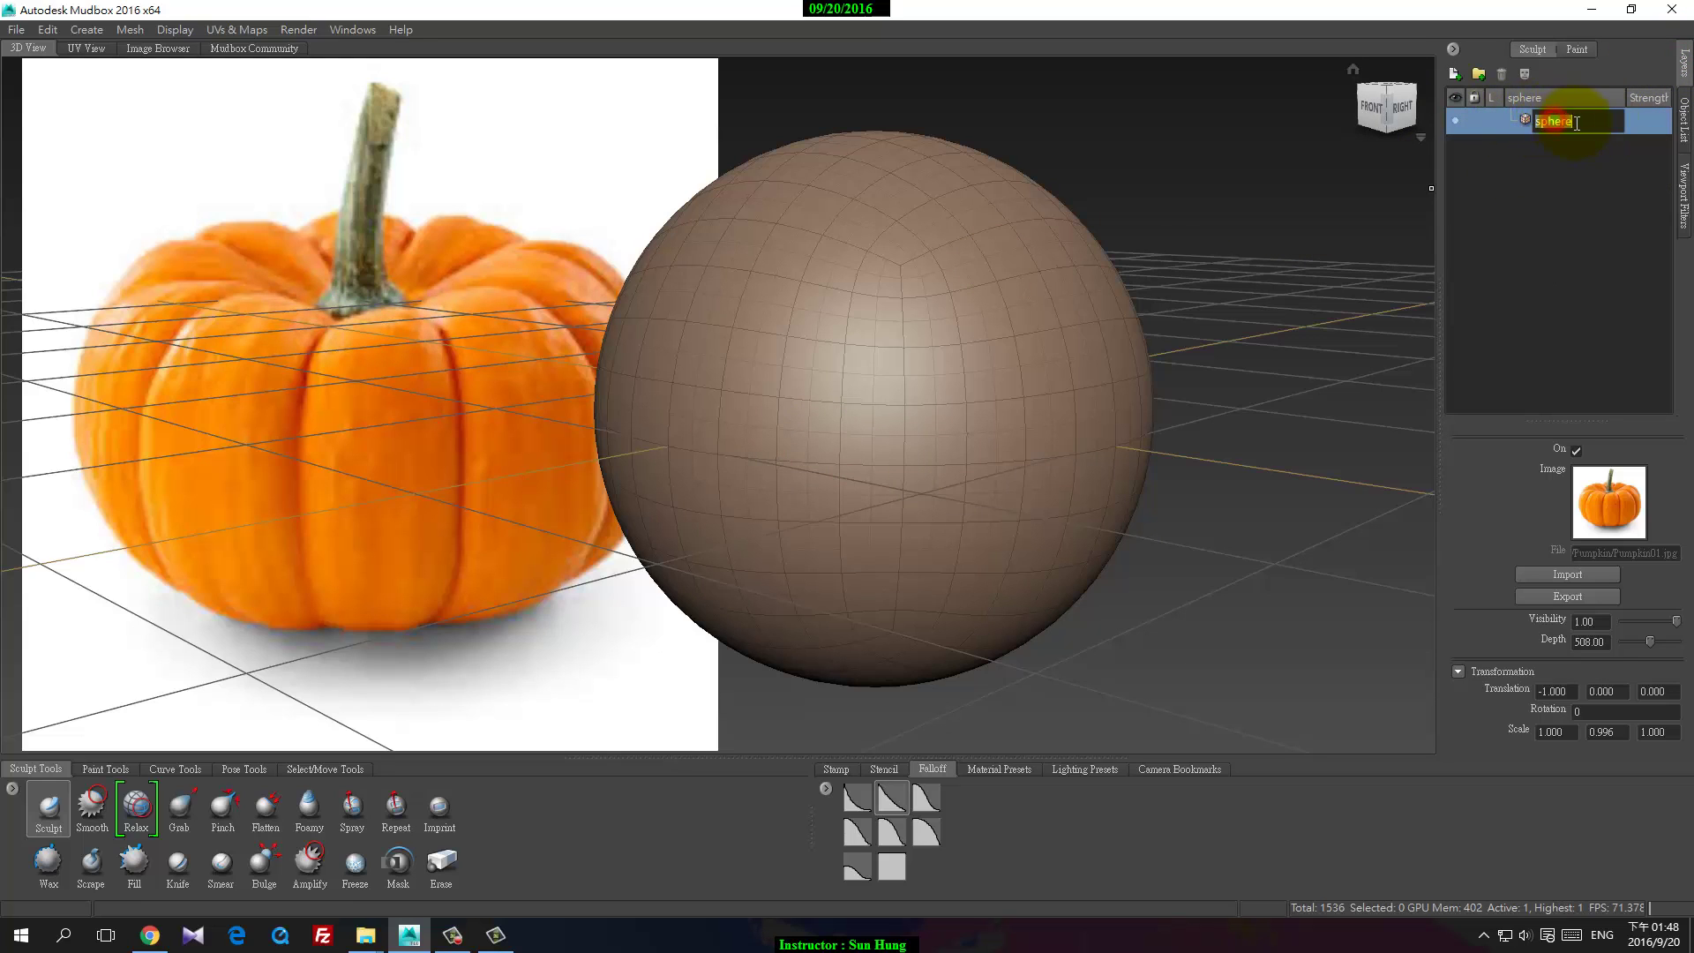
{"action": "type", "text": "P"}
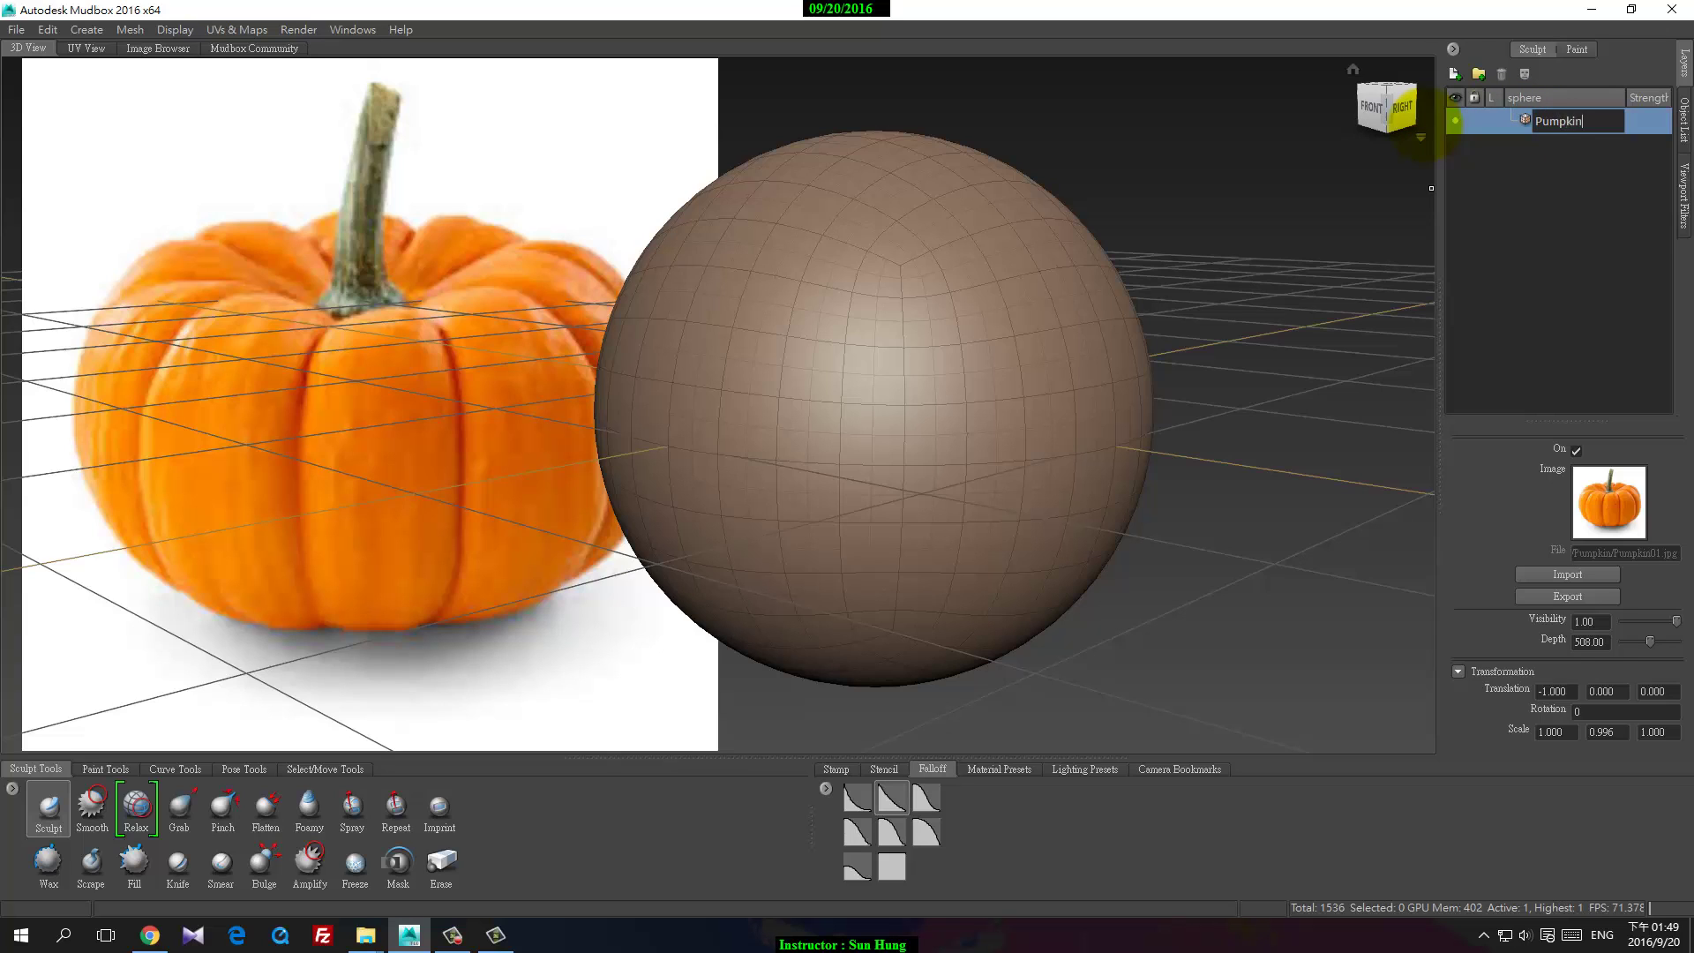
{"action": "type", "text": "umpkin"}
{"action": "key", "text": "Return"}
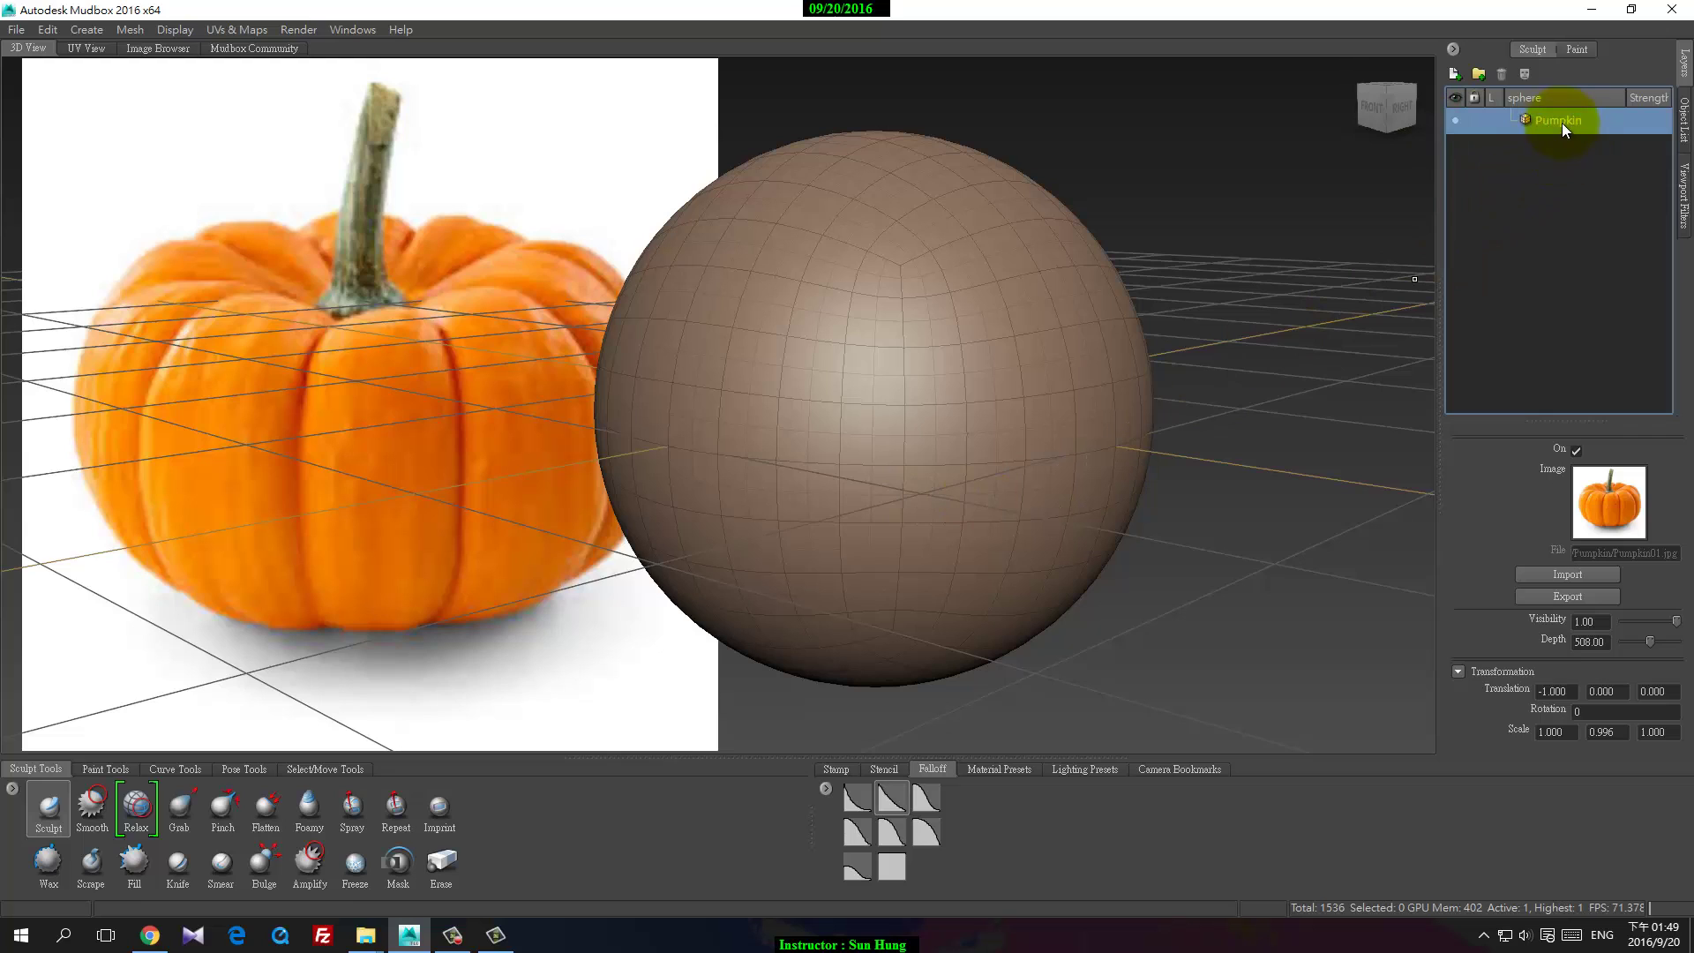
Step: Add a new sculpt layer above Pumpkin and name it Basic
{"action": "left_click", "coordinate": [1456, 75]}
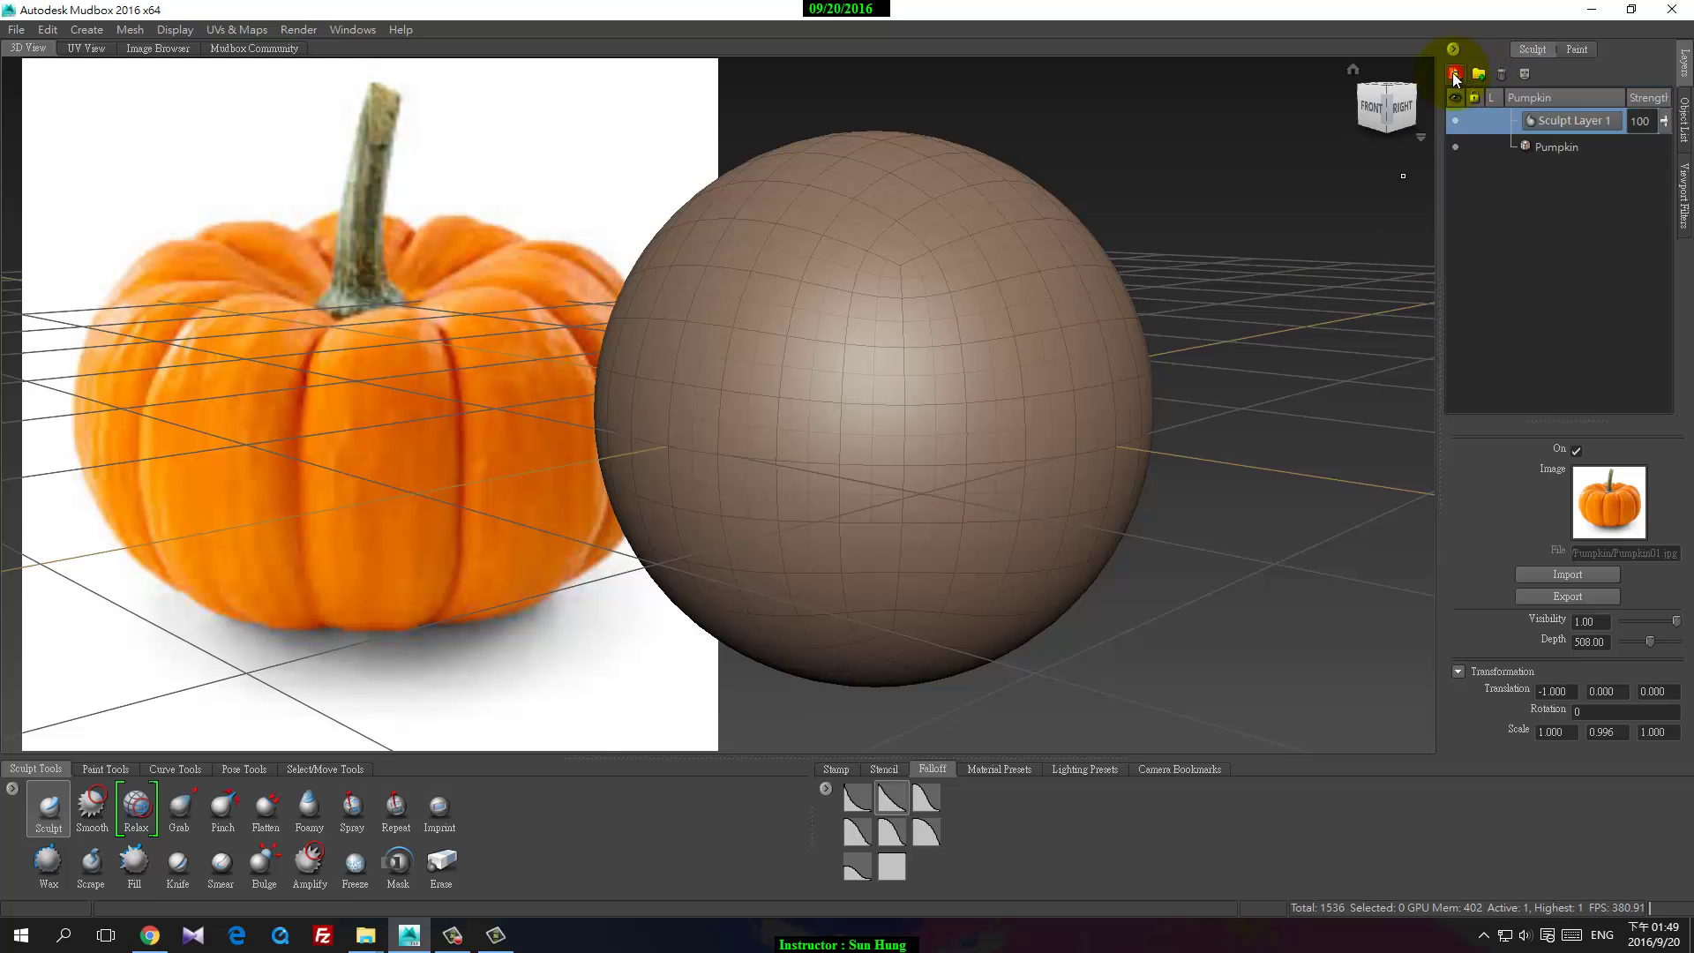
{"action": "double_click", "coordinate": [1591, 124]}
{"action": "type", "text": "sha"}
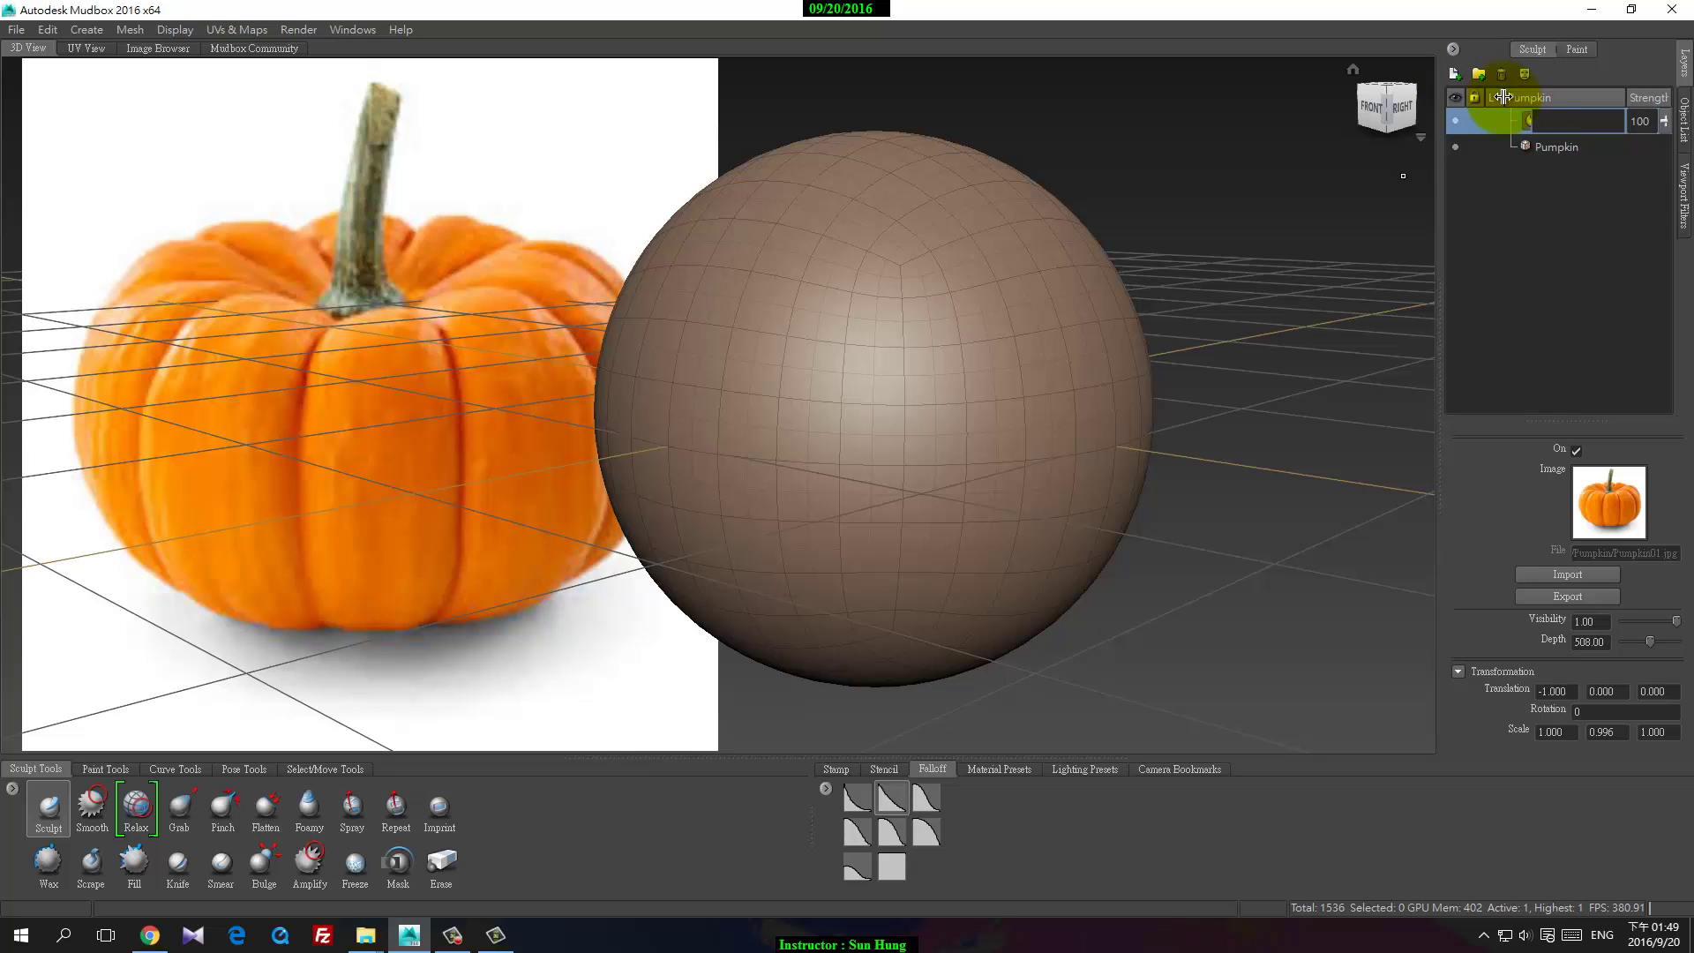
{"action": "key", "text": "Return"}
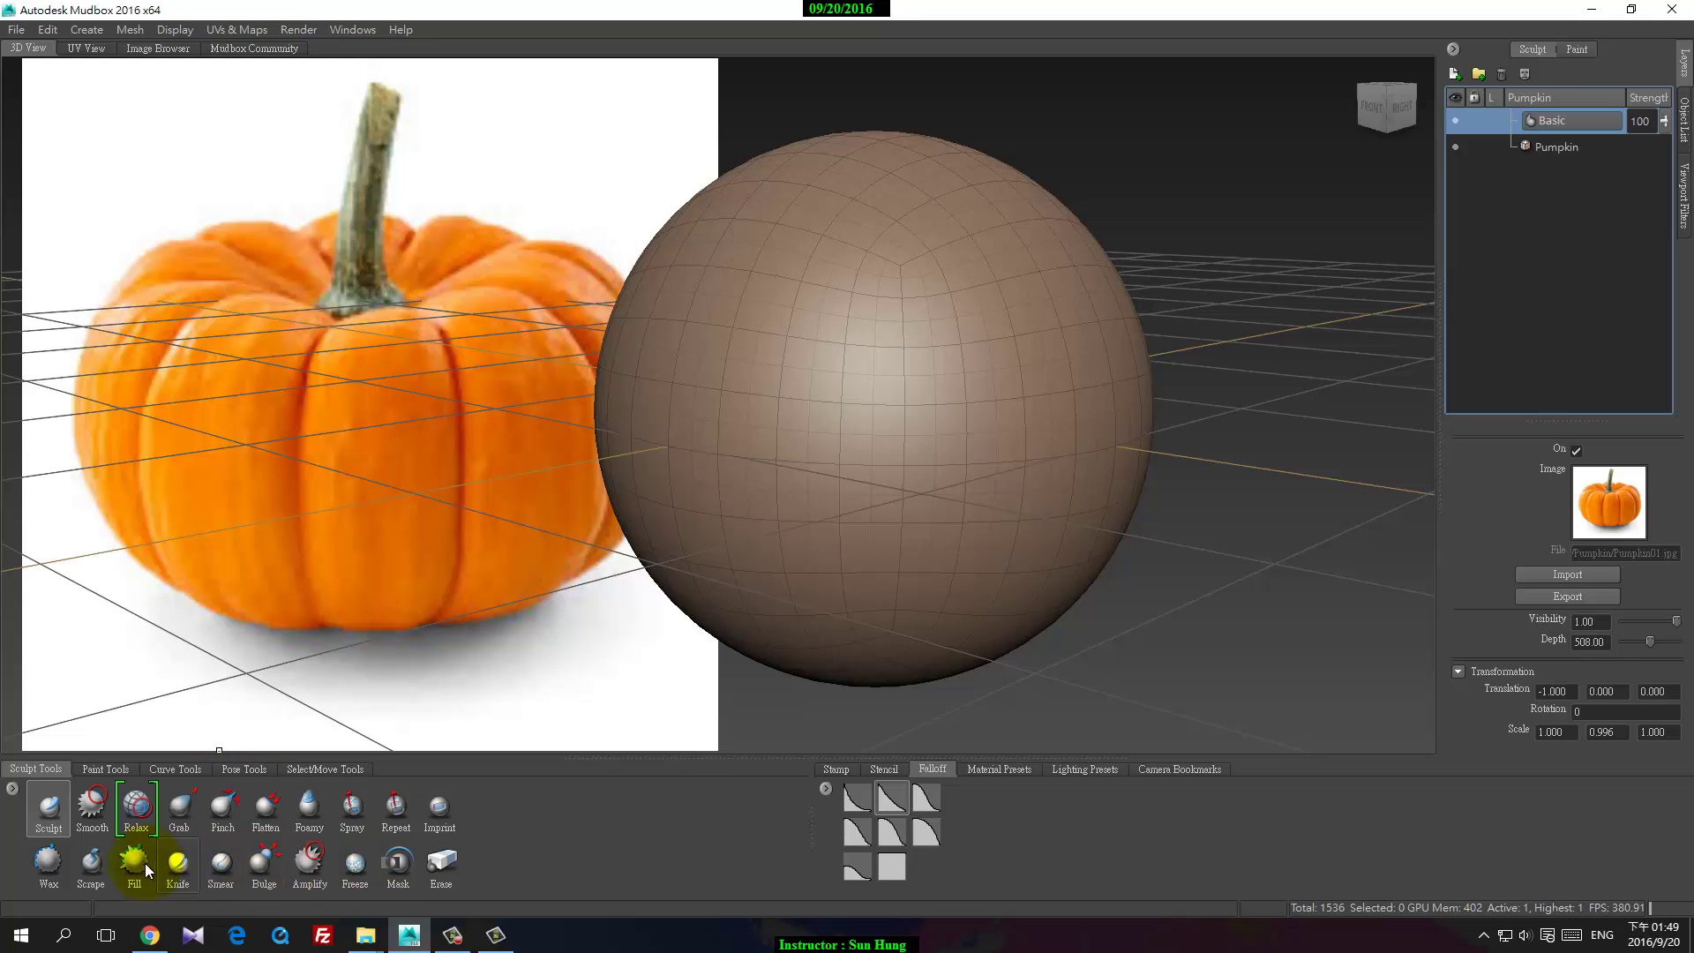
Step: Try pulling the upper front of the sphere sideways with the Grab brush
{"action": "left_click", "coordinate": [181, 807]}
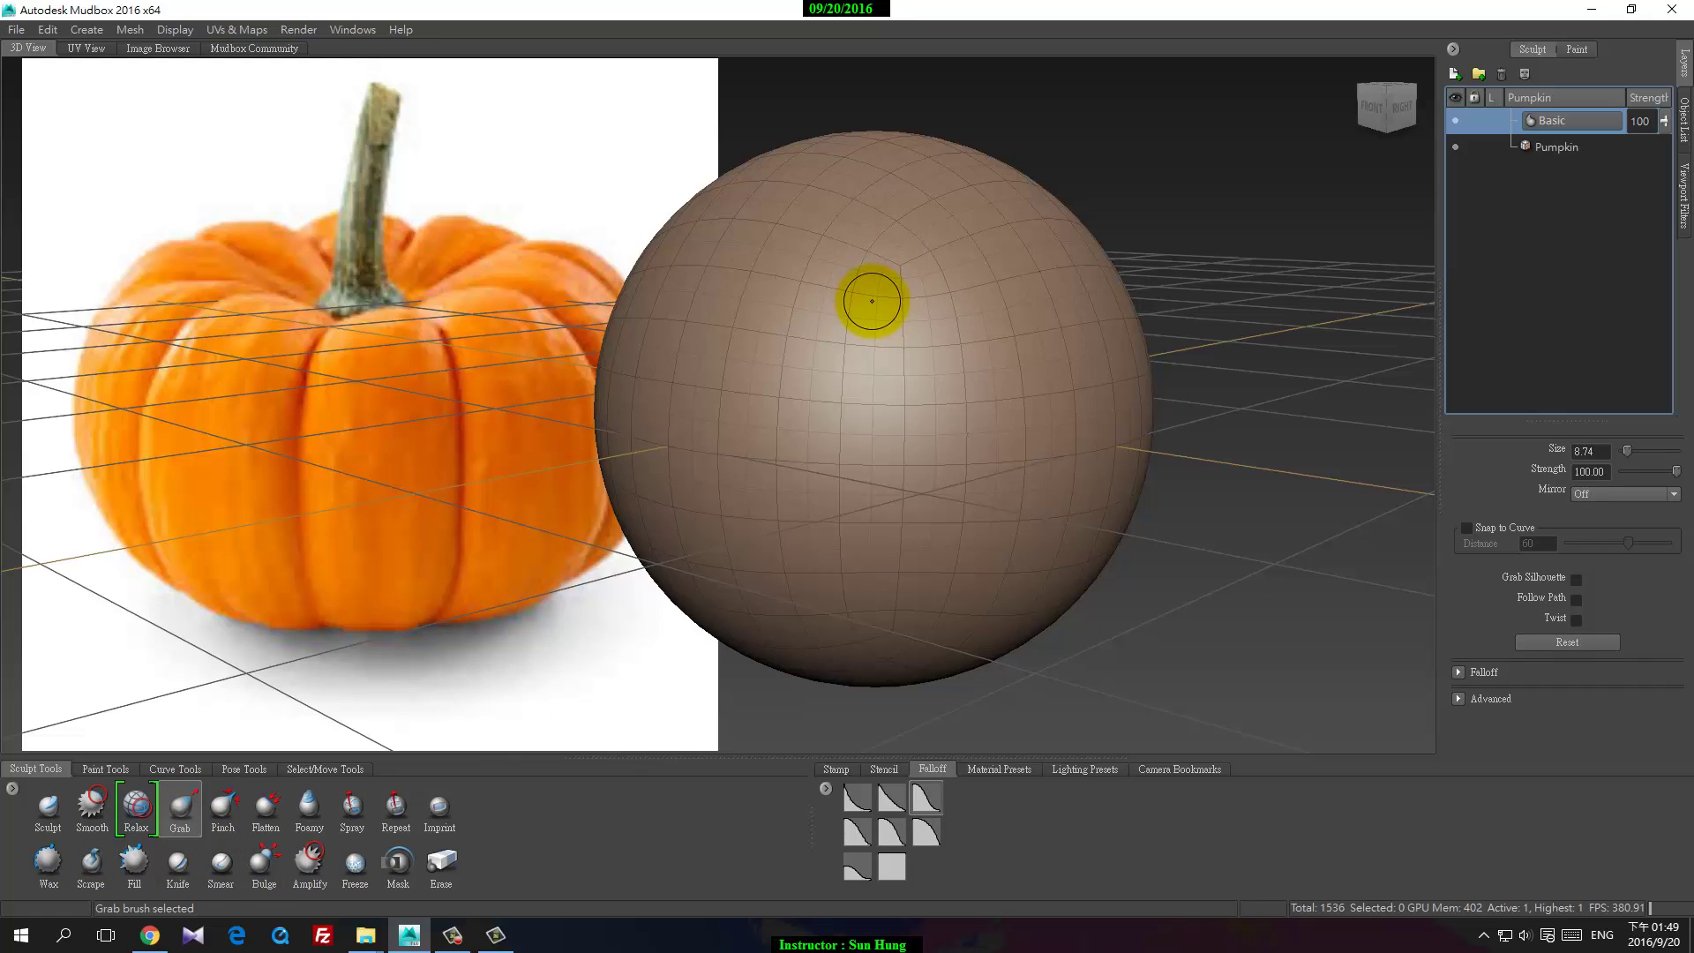
{"action": "mouse_move", "coordinate": [872, 310]}
{"action": "left_mouse_down"}
{"action": "mouse_move", "coordinate": [899, 334]}
{"action": "mouse_move", "coordinate": [899, 299]}
{"action": "mouse_move", "coordinate": [991, 246]}
{"action": "mouse_move", "coordinate": [808, 281]}
{"action": "left_mouse_up"}
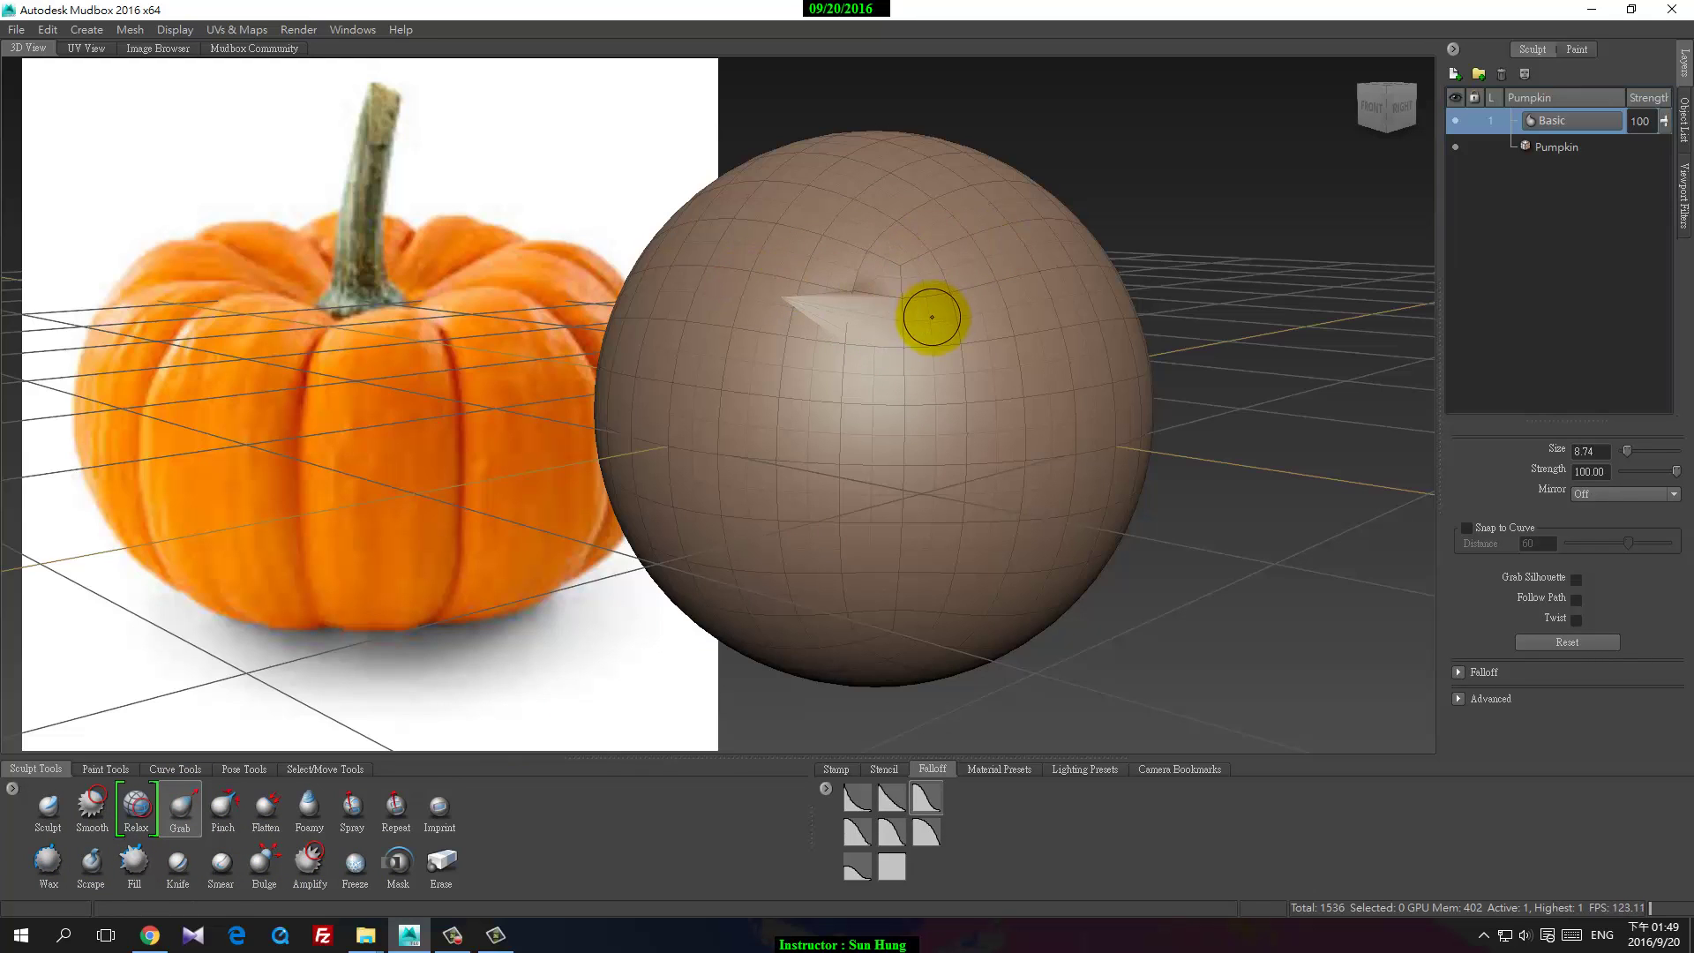
{"action": "key", "text": "ctrl+z"}
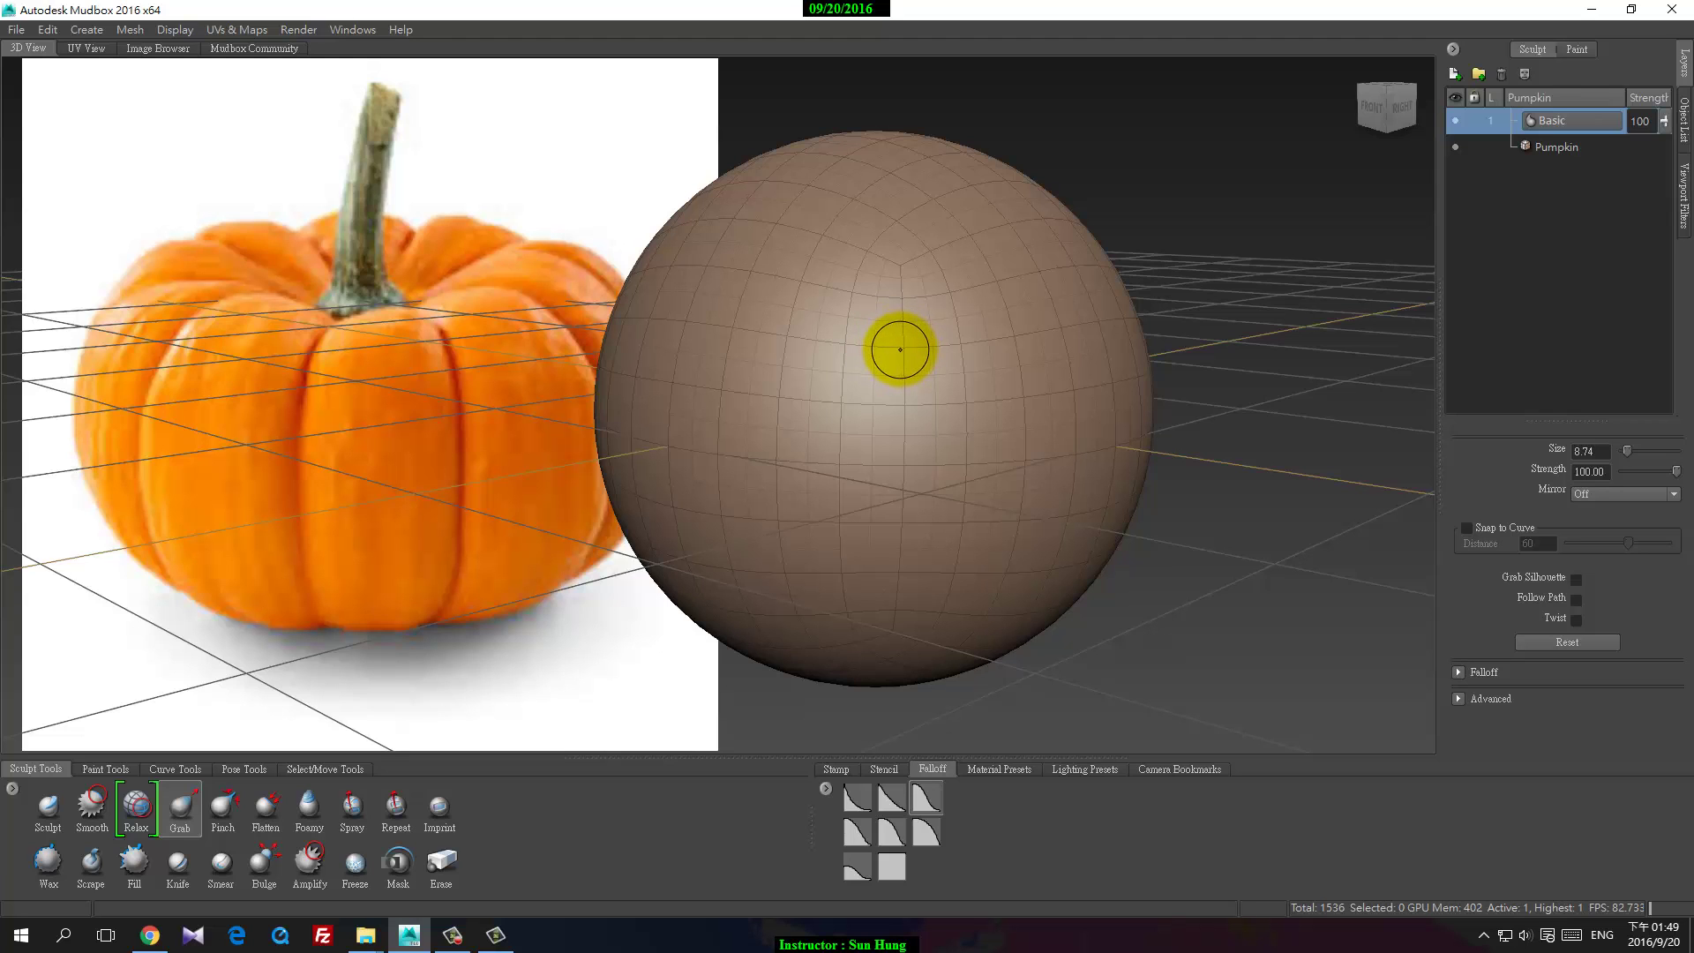
Step: Enlarge the Grab brush to size 63.76 and apply the first falloff preset of the third row
{"action": "mouse_move", "coordinate": [900, 347]}
{"action": "left_mouse_down"}
{"action": "mouse_move", "coordinate": [900, 273]}
{"action": "mouse_move", "coordinate": [917, 275]}
{"action": "mouse_move", "coordinate": [900, 257]}
{"action": "mouse_move", "coordinate": [786, 273]}
{"action": "mouse_move", "coordinate": [930, 310]}
{"action": "mouse_move", "coordinate": [964, 283]}
{"action": "mouse_move", "coordinate": [979, 375]}
{"action": "mouse_move", "coordinate": [983, 352]}
{"action": "mouse_move", "coordinate": [1044, 379]}
{"action": "mouse_move", "coordinate": [1117, 362]}
{"action": "left_mouse_up"}
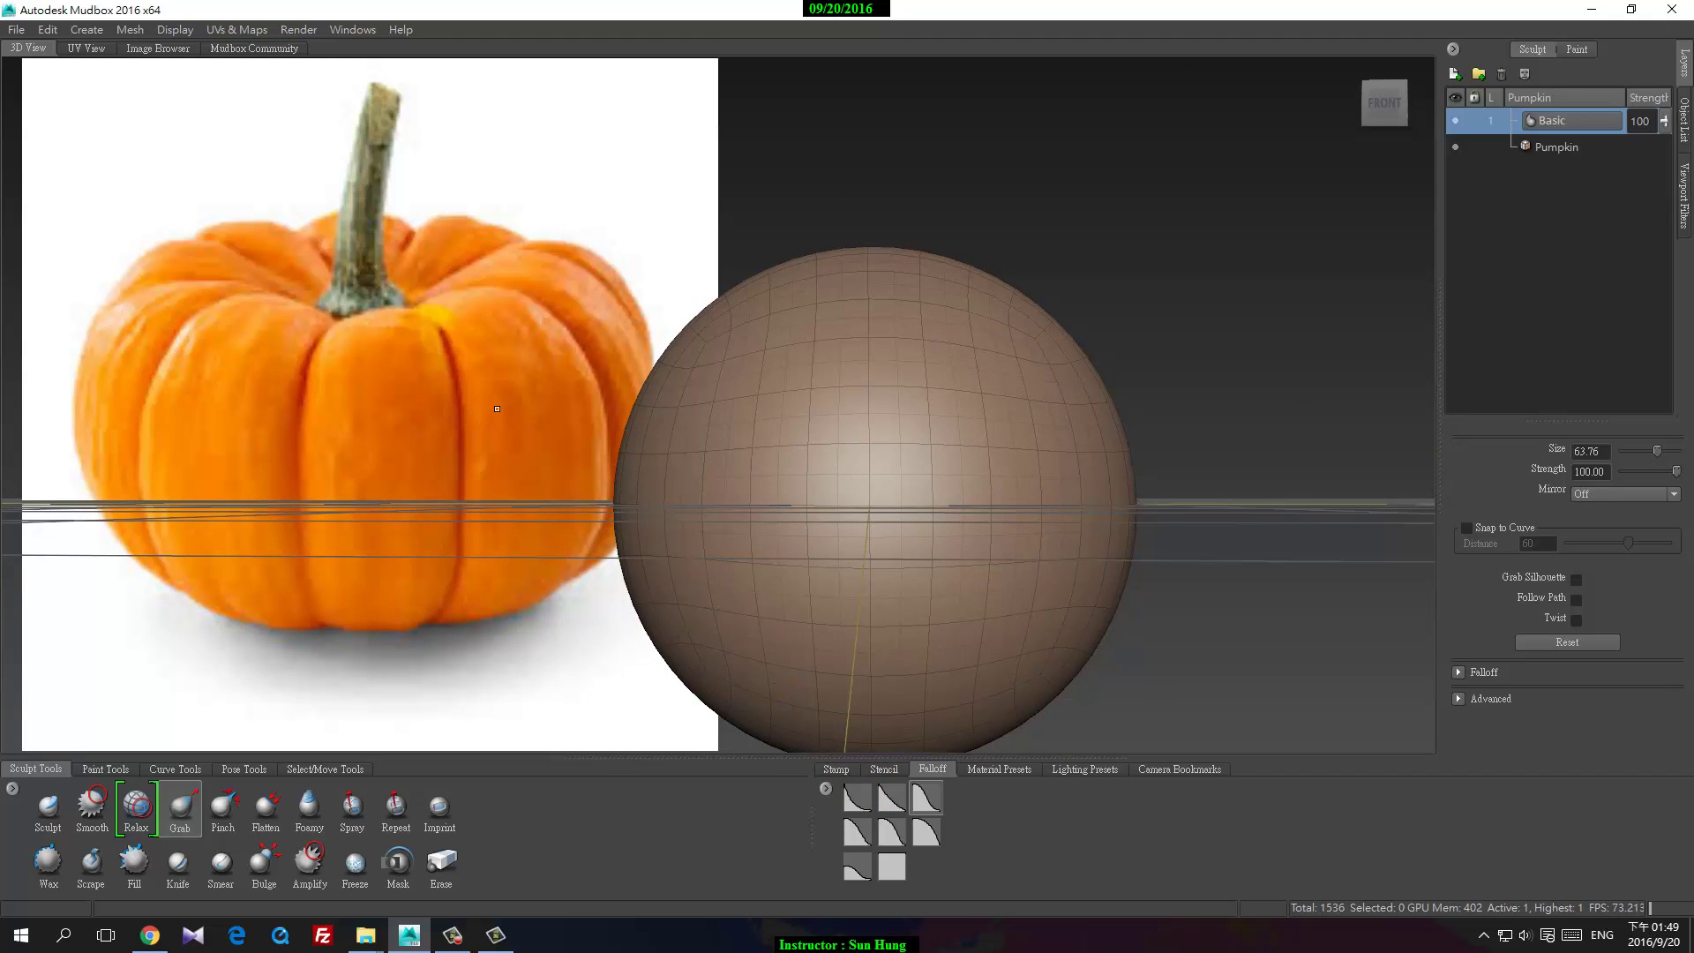
{"action": "left_click", "coordinate": [858, 868]}
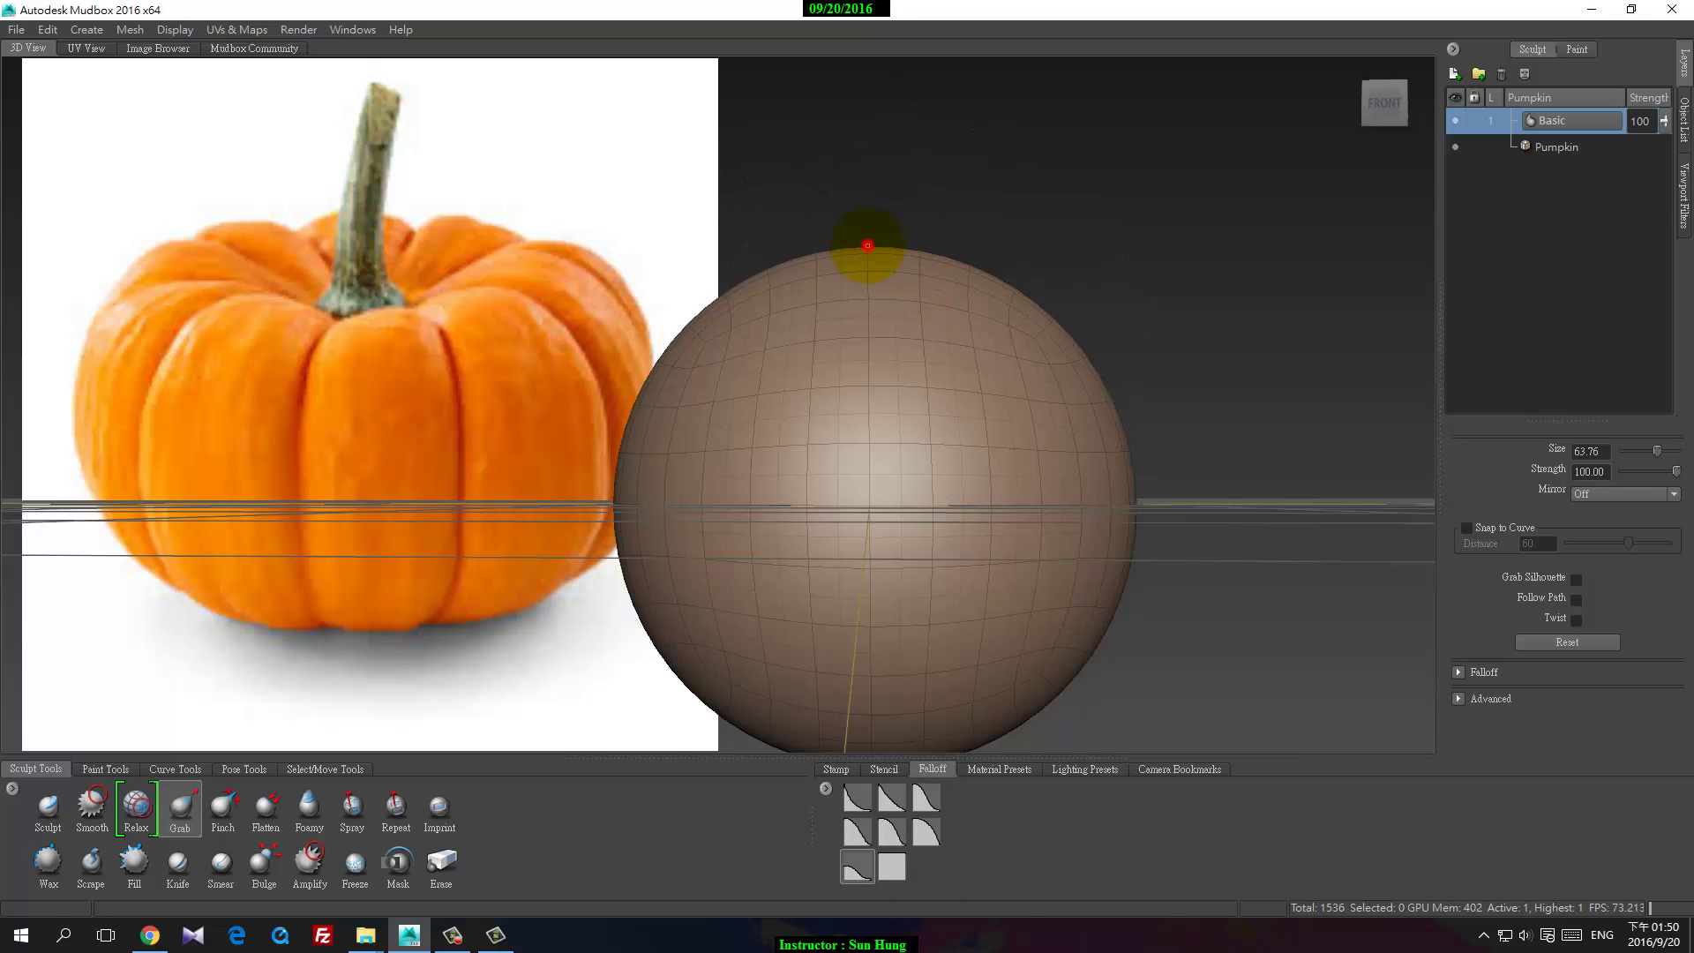
Step: Try to push the top of the sphere down with the enlarged Grab brush
{"action": "mouse_move", "coordinate": [868, 243]}
{"action": "left_mouse_down"}
{"action": "mouse_move", "coordinate": [841, 351]}
{"action": "mouse_move", "coordinate": [858, 327]}
{"action": "left_mouse_up"}
{"action": "left_click_drag", "start_coordinate": [972, 344], "coordinate": [968, 402], "text": "alt"}
{"action": "key", "text": "ctrl+z"}
{"action": "key", "text": "ctrl+z"}
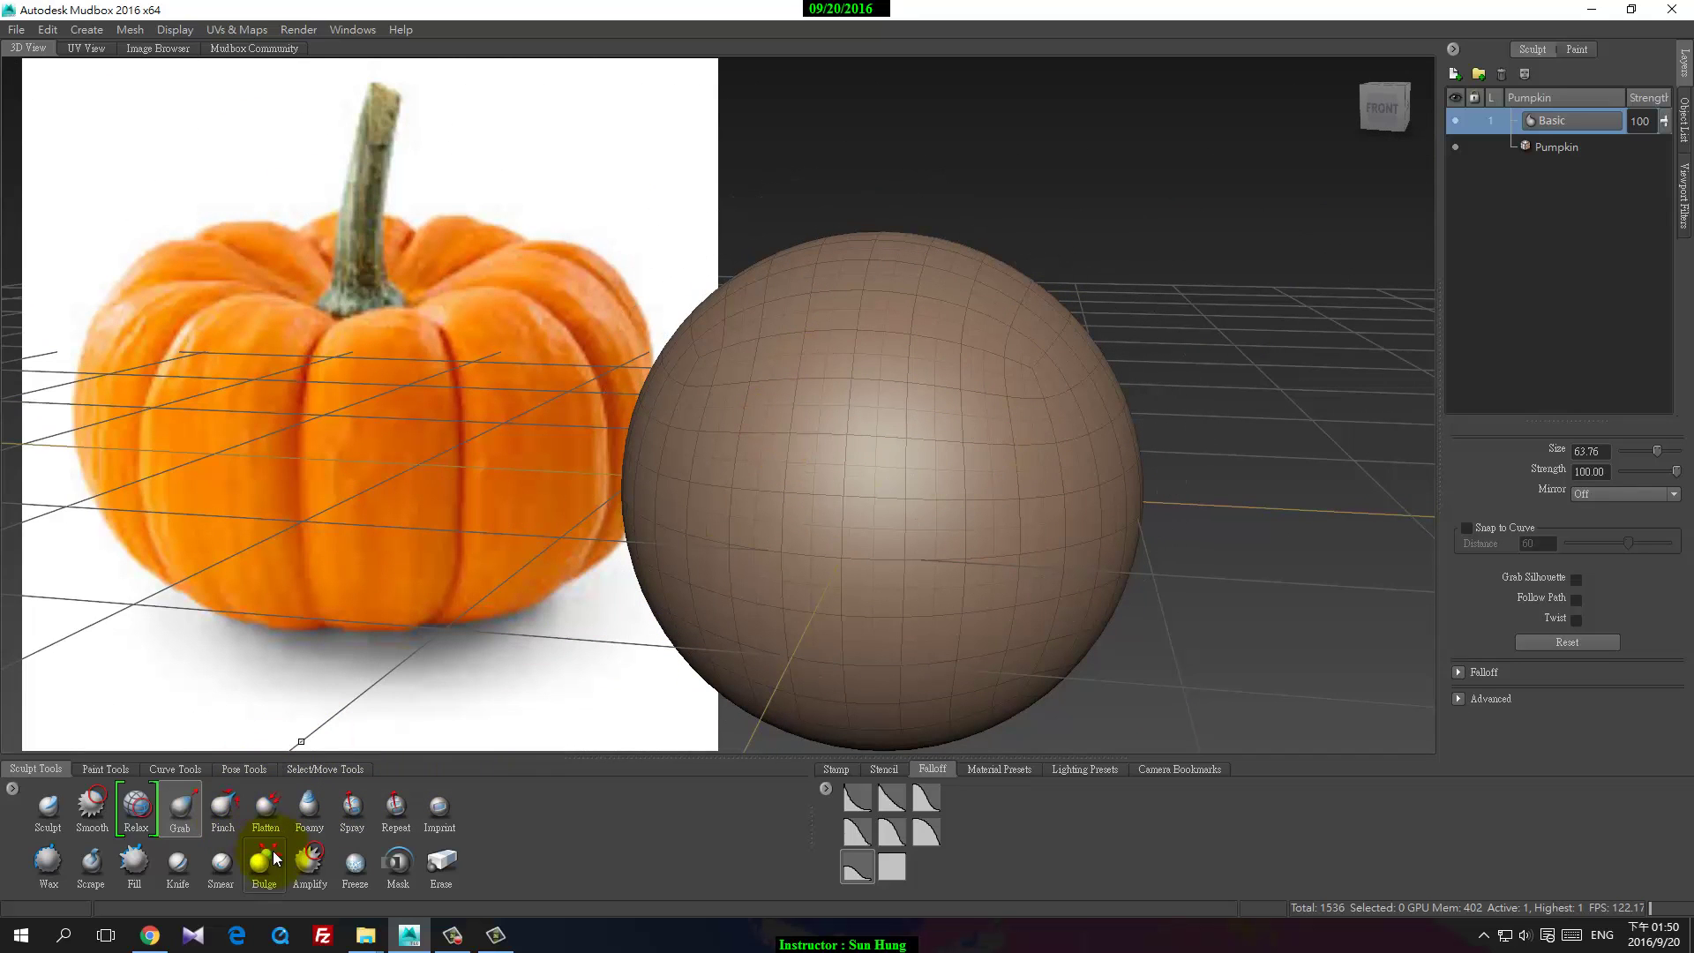
Step: Flatten the top of the sphere with overlapping Flatten brush strokes at size 63.76 and strength 15
{"action": "left_click", "coordinate": [263, 810]}
{"action": "mouse_move", "coordinate": [976, 435]}
{"action": "left_mouse_down", "text": "alt"}
{"action": "mouse_move", "coordinate": [942, 496]}
{"action": "mouse_move", "coordinate": [901, 390]}
{"action": "mouse_move", "coordinate": [884, 406]}
{"action": "mouse_move", "coordinate": [909, 359]}
{"action": "mouse_move", "coordinate": [960, 399]}
{"action": "mouse_move", "coordinate": [842, 473]}
{"action": "mouse_move", "coordinate": [914, 452]}
{"action": "mouse_move", "coordinate": [956, 466]}
{"action": "mouse_move", "coordinate": [897, 387]}
{"action": "left_mouse_up", "text": "alt"}
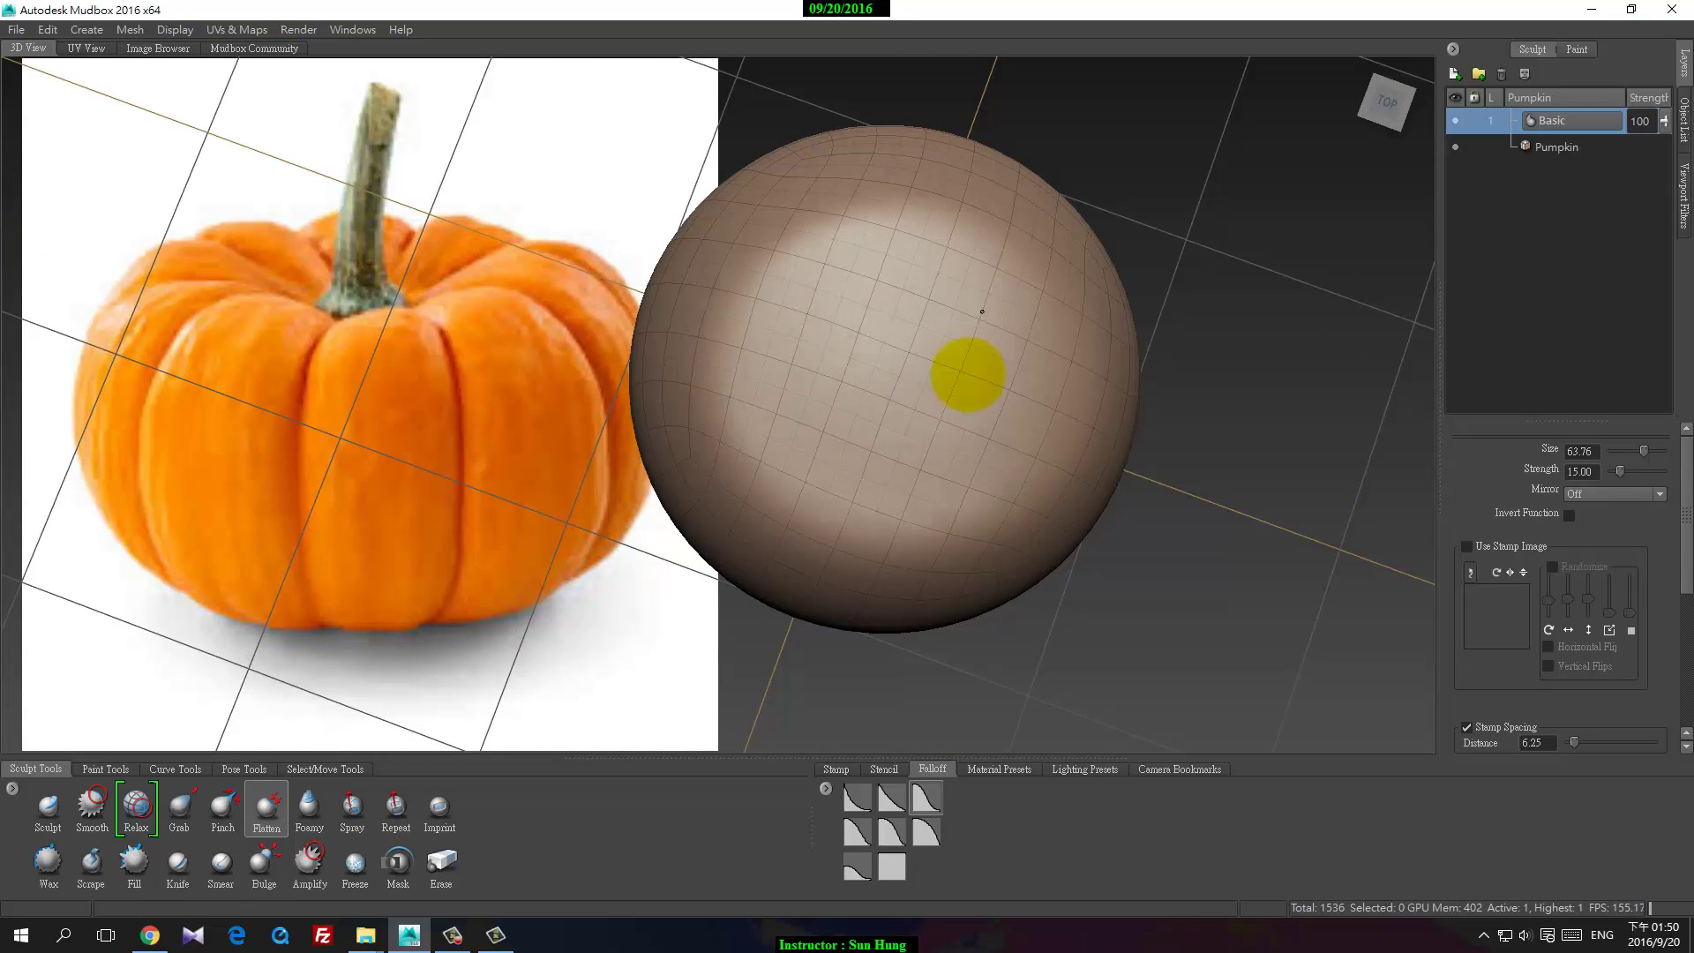
{"action": "mouse_move", "coordinate": [982, 311]}
{"action": "left_mouse_down"}
{"action": "mouse_move", "coordinate": [974, 245]}
{"action": "mouse_move", "coordinate": [917, 250]}
{"action": "left_mouse_up"}
{"action": "mouse_move", "coordinate": [835, 340]}
{"action": "left_mouse_down"}
{"action": "mouse_move", "coordinate": [907, 385]}
{"action": "mouse_move", "coordinate": [807, 409]}
{"action": "mouse_move", "coordinate": [886, 472]}
{"action": "mouse_move", "coordinate": [1061, 383]}
{"action": "mouse_move", "coordinate": [806, 221]}
{"action": "mouse_move", "coordinate": [943, 494]}
{"action": "left_mouse_up"}
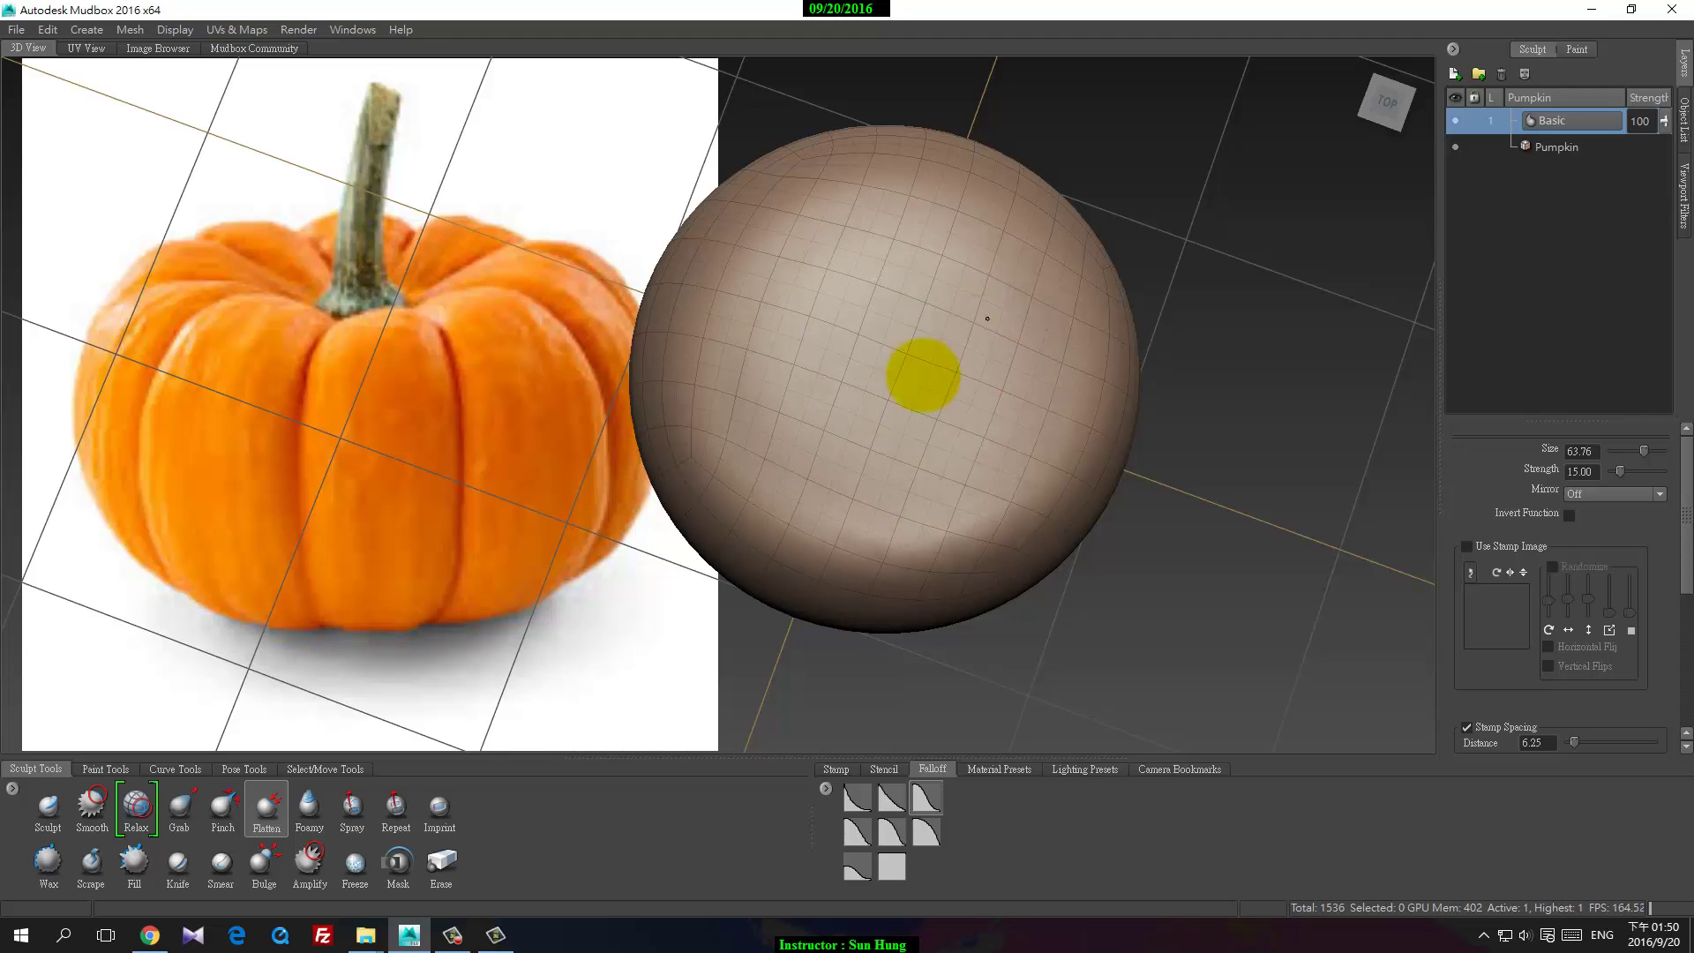
{"action": "mouse_move", "coordinate": [754, 299]}
{"action": "left_mouse_down"}
{"action": "mouse_move", "coordinate": [1090, 415]}
{"action": "mouse_move", "coordinate": [747, 416]}
{"action": "left_mouse_up"}
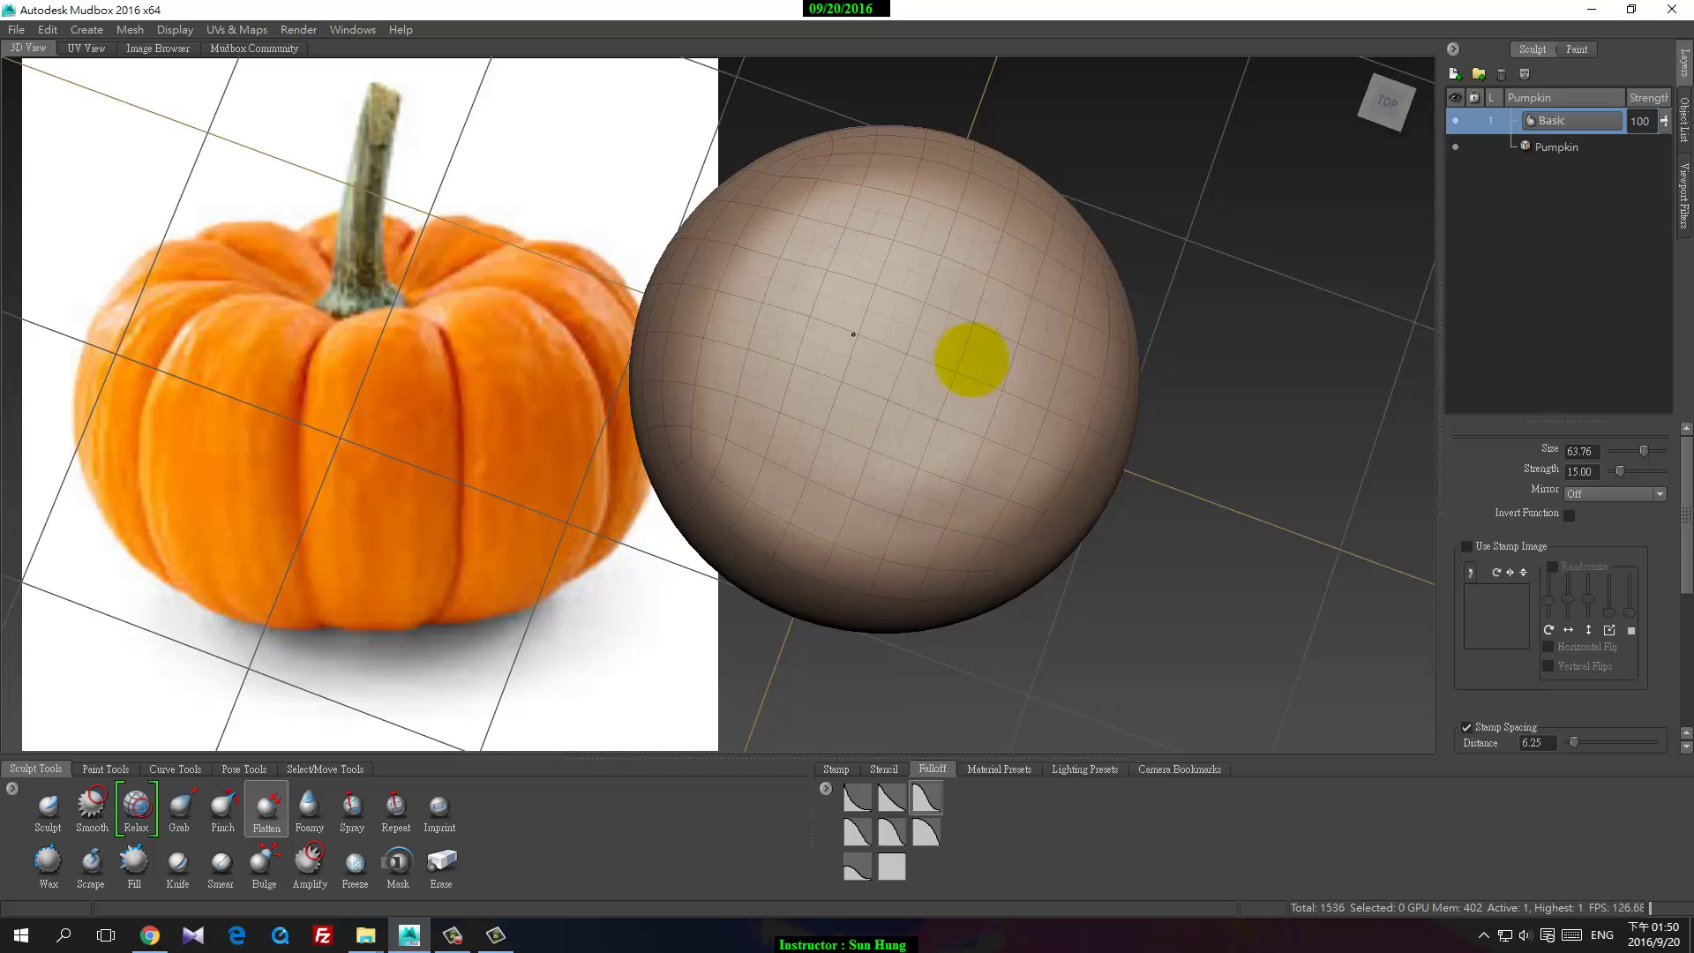
{"action": "left_click_drag", "start_coordinate": [916, 461], "coordinate": [1013, 311], "text": "alt"}
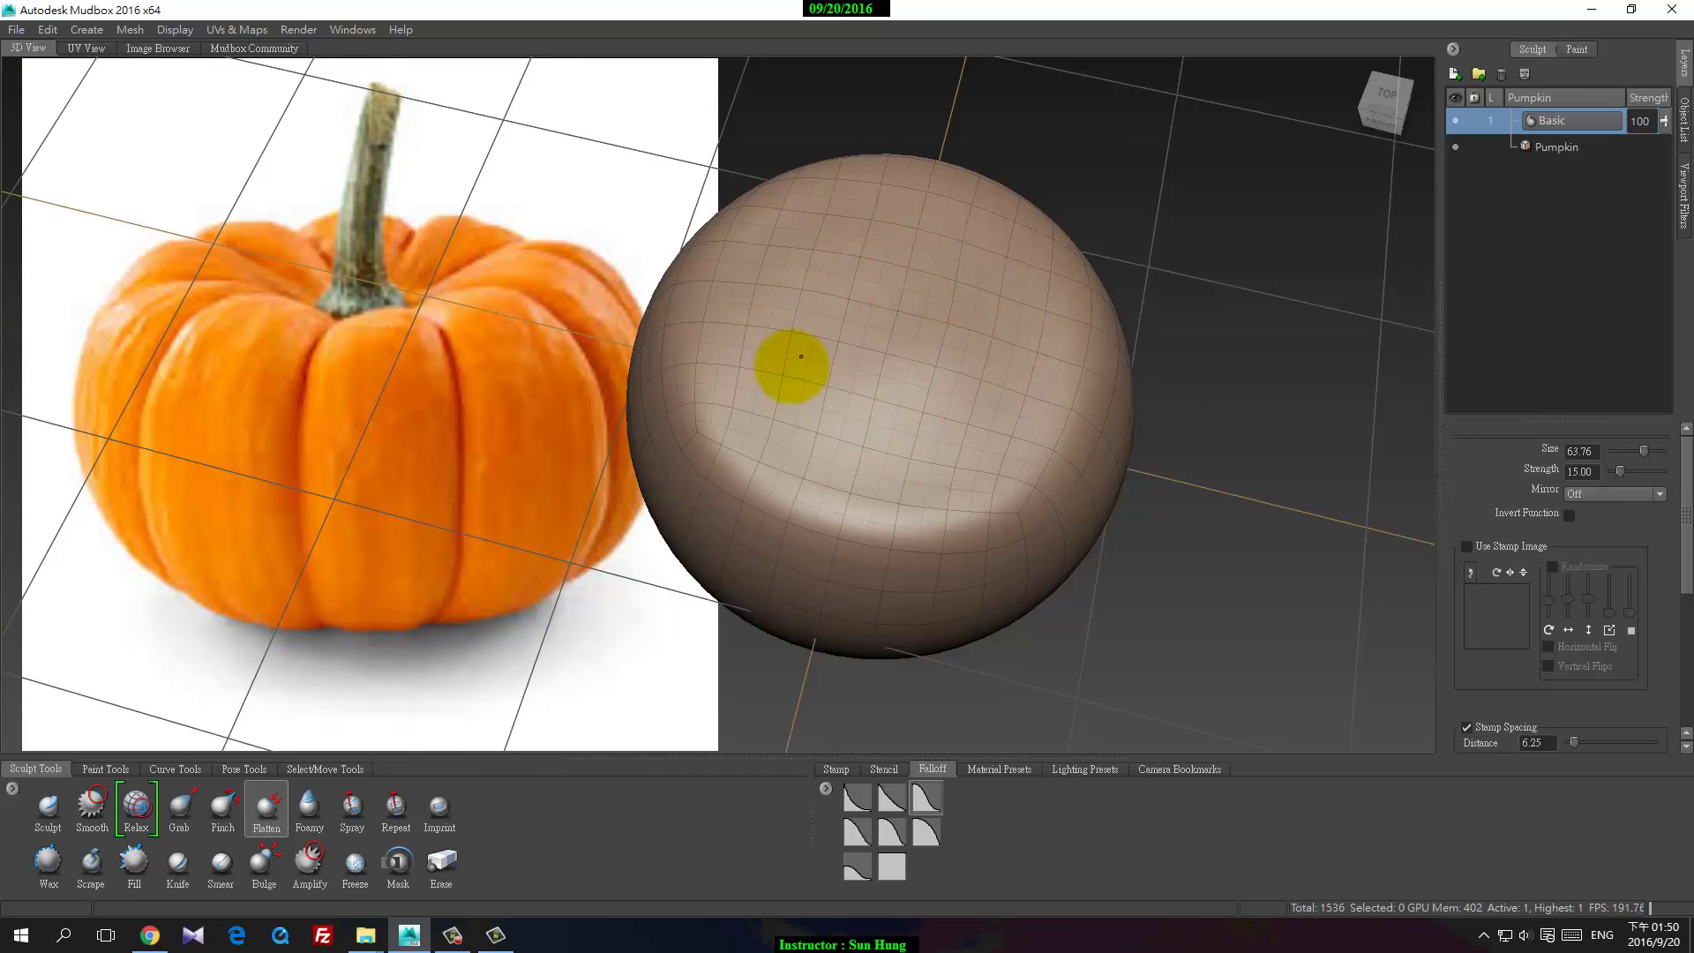
{"action": "left_click_drag", "start_coordinate": [935, 367], "coordinate": [760, 416], "text": "alt"}
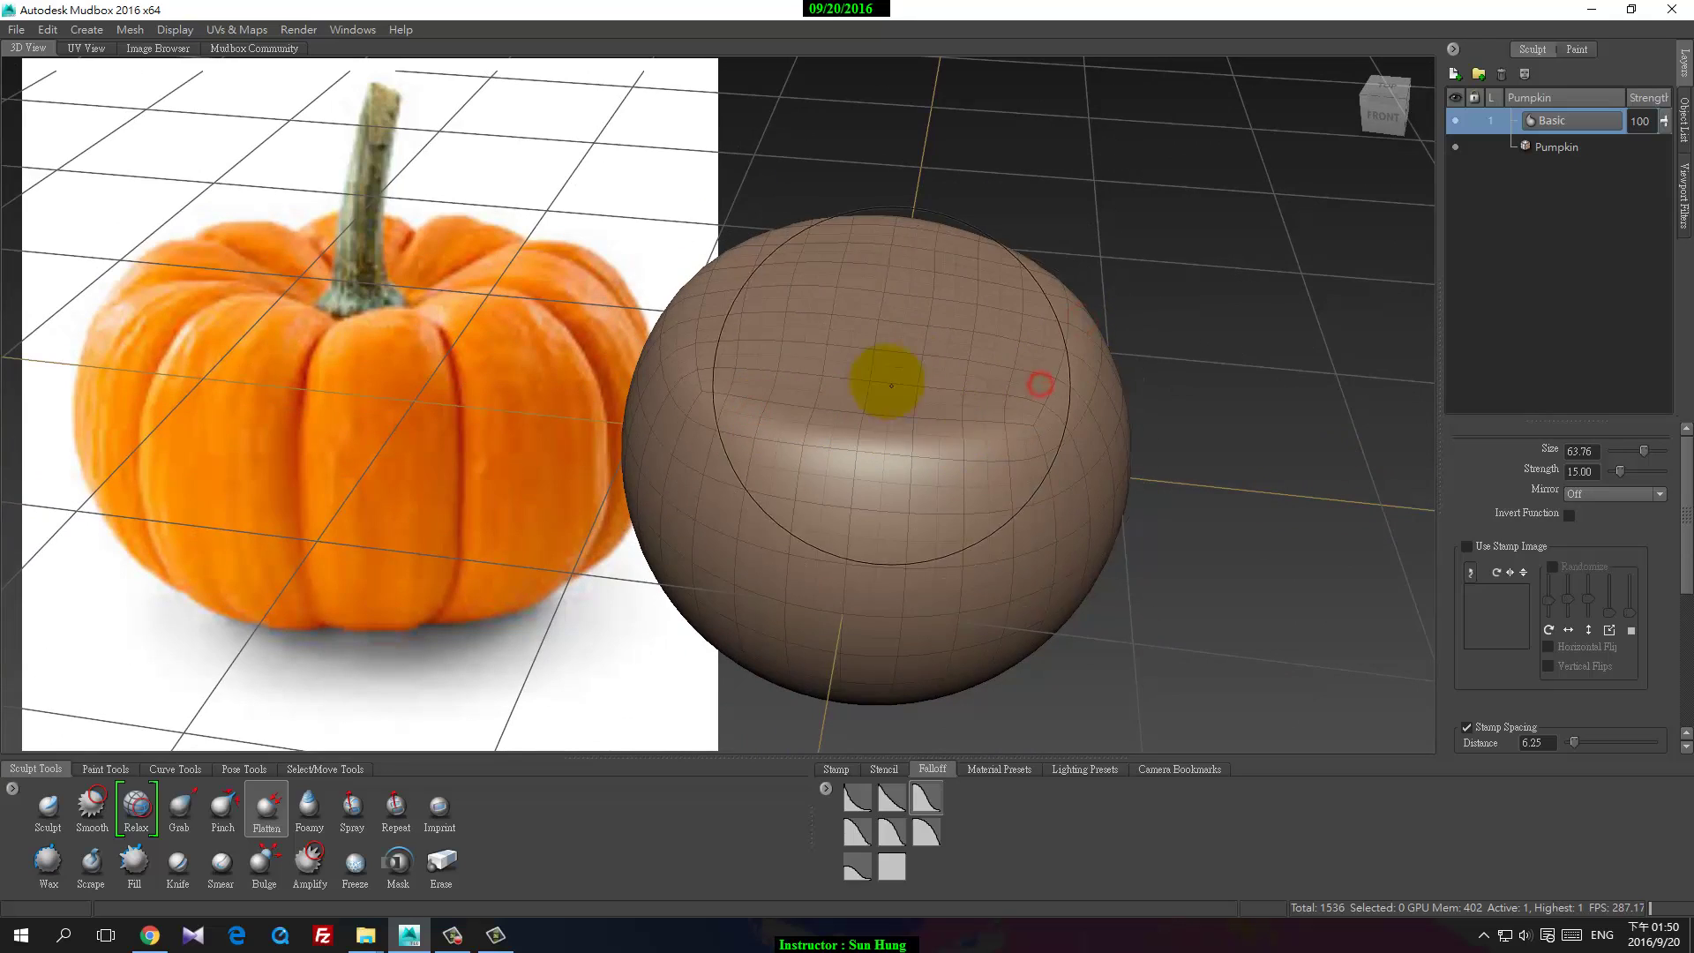
Step: Flatten the underside of the sphere with overlapping Flatten brush strokes at size 63.76 and strength 15
{"action": "mouse_move", "coordinate": [891, 386]}
{"action": "left_mouse_down", "text": "alt"}
{"action": "mouse_move", "coordinate": [927, 371]}
{"action": "mouse_move", "coordinate": [935, 341]}
{"action": "mouse_move", "coordinate": [953, 401]}
{"action": "mouse_move", "coordinate": [969, 359]}
{"action": "mouse_move", "coordinate": [964, 397]}
{"action": "left_mouse_up", "text": "alt"}
{"action": "mouse_move", "coordinate": [1039, 440]}
{"action": "left_mouse_down", "text": "alt"}
{"action": "mouse_move", "coordinate": [980, 438]}
{"action": "mouse_move", "coordinate": [908, 375]}
{"action": "mouse_move", "coordinate": [885, 389]}
{"action": "mouse_move", "coordinate": [908, 432]}
{"action": "mouse_move", "coordinate": [862, 491]}
{"action": "mouse_move", "coordinate": [912, 416]}
{"action": "mouse_move", "coordinate": [870, 424]}
{"action": "mouse_move", "coordinate": [835, 477]}
{"action": "mouse_move", "coordinate": [840, 450]}
{"action": "left_mouse_up", "text": "alt"}
{"action": "left_click_drag", "start_coordinate": [852, 515], "coordinate": [952, 337], "text": "alt"}
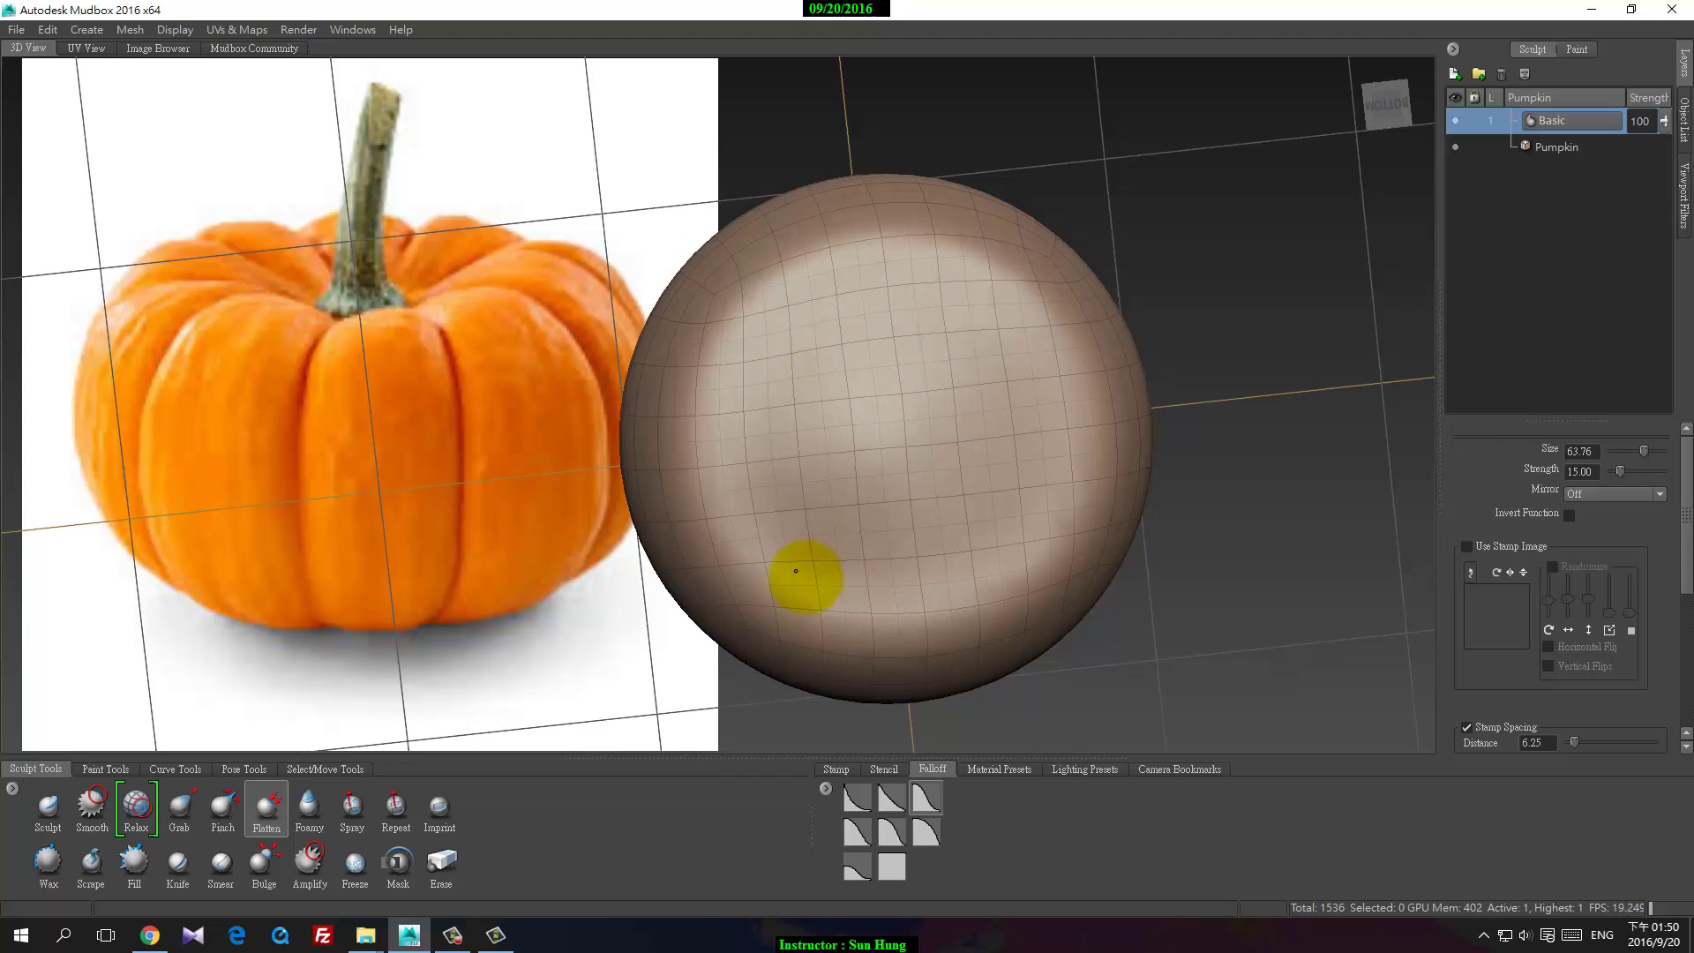
{"action": "mouse_move", "coordinate": [796, 571]}
{"action": "left_mouse_down", "text": "alt"}
{"action": "mouse_move", "coordinate": [998, 564]}
{"action": "mouse_move", "coordinate": [1062, 419]}
{"action": "left_mouse_up", "text": "alt"}
{"action": "left_click_drag", "start_coordinate": [912, 297], "coordinate": [775, 401], "text": "alt"}
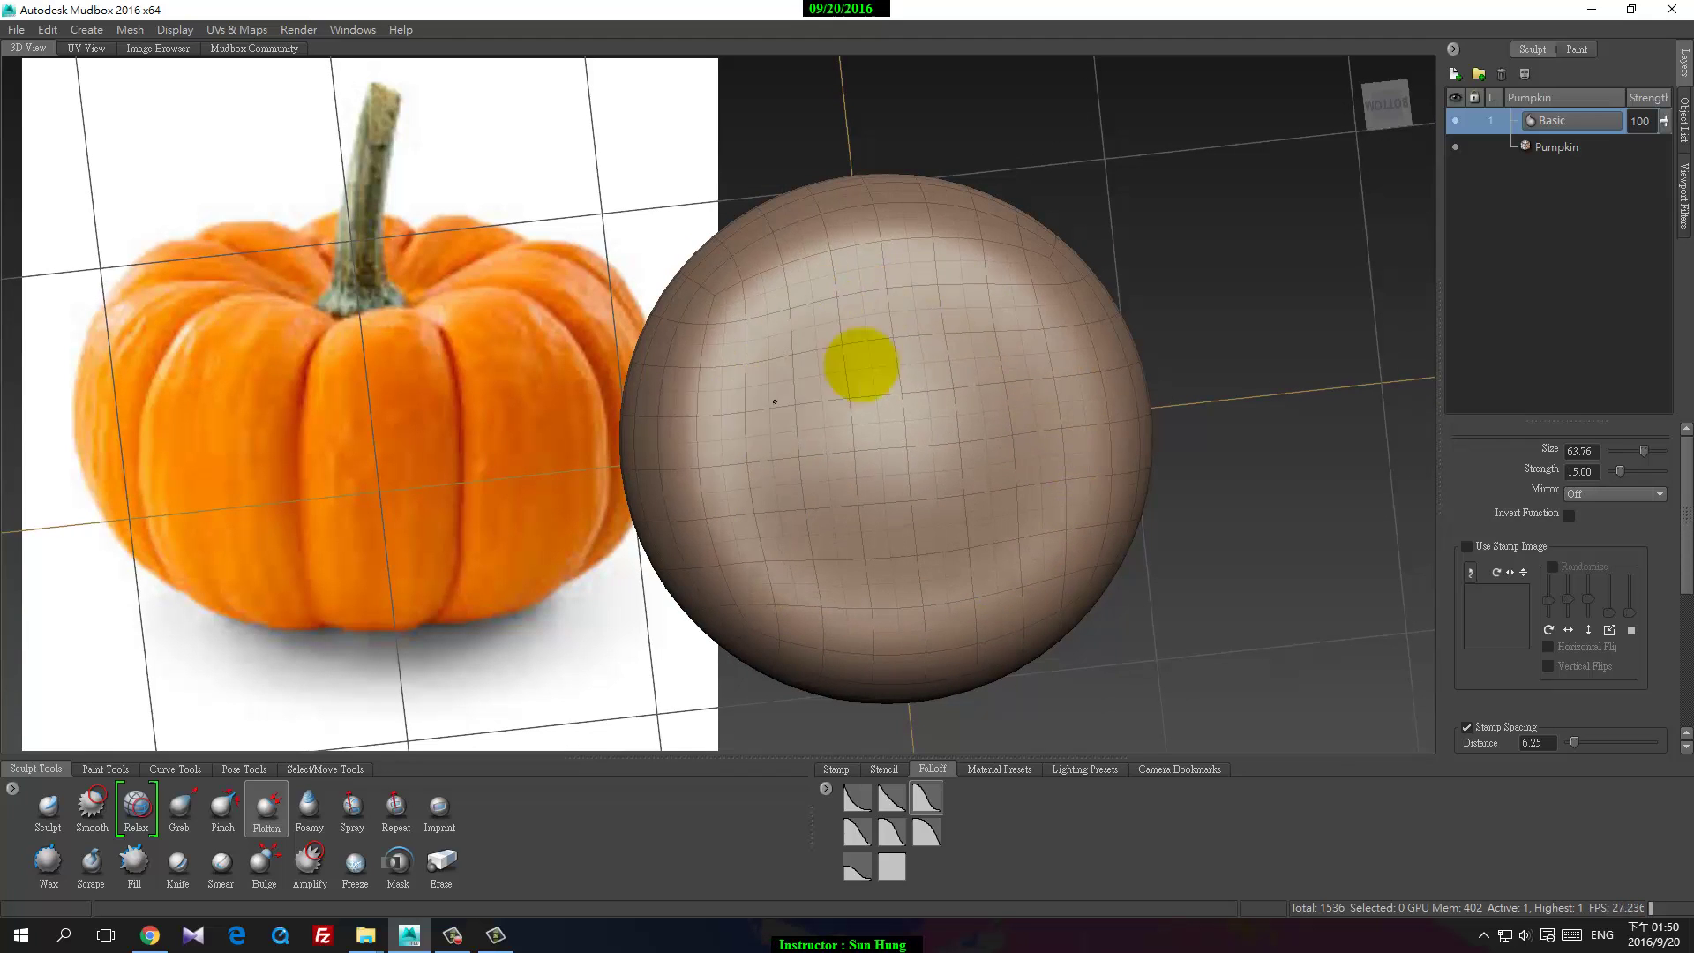
{"action": "left_click_drag", "start_coordinate": [970, 404], "coordinate": [825, 476], "text": "alt"}
{"action": "mouse_move", "coordinate": [989, 409]}
{"action": "left_mouse_down", "text": "alt"}
{"action": "mouse_move", "coordinate": [953, 367]}
{"action": "mouse_move", "coordinate": [889, 538]}
{"action": "mouse_move", "coordinate": [1019, 381]}
{"action": "mouse_move", "coordinate": [795, 494]}
{"action": "left_mouse_up", "text": "alt"}
Step: Push the middle of the flattened top inward with the Grab brush, enlarging the brush to size 94.57
{"action": "left_click", "coordinate": [224, 808]}
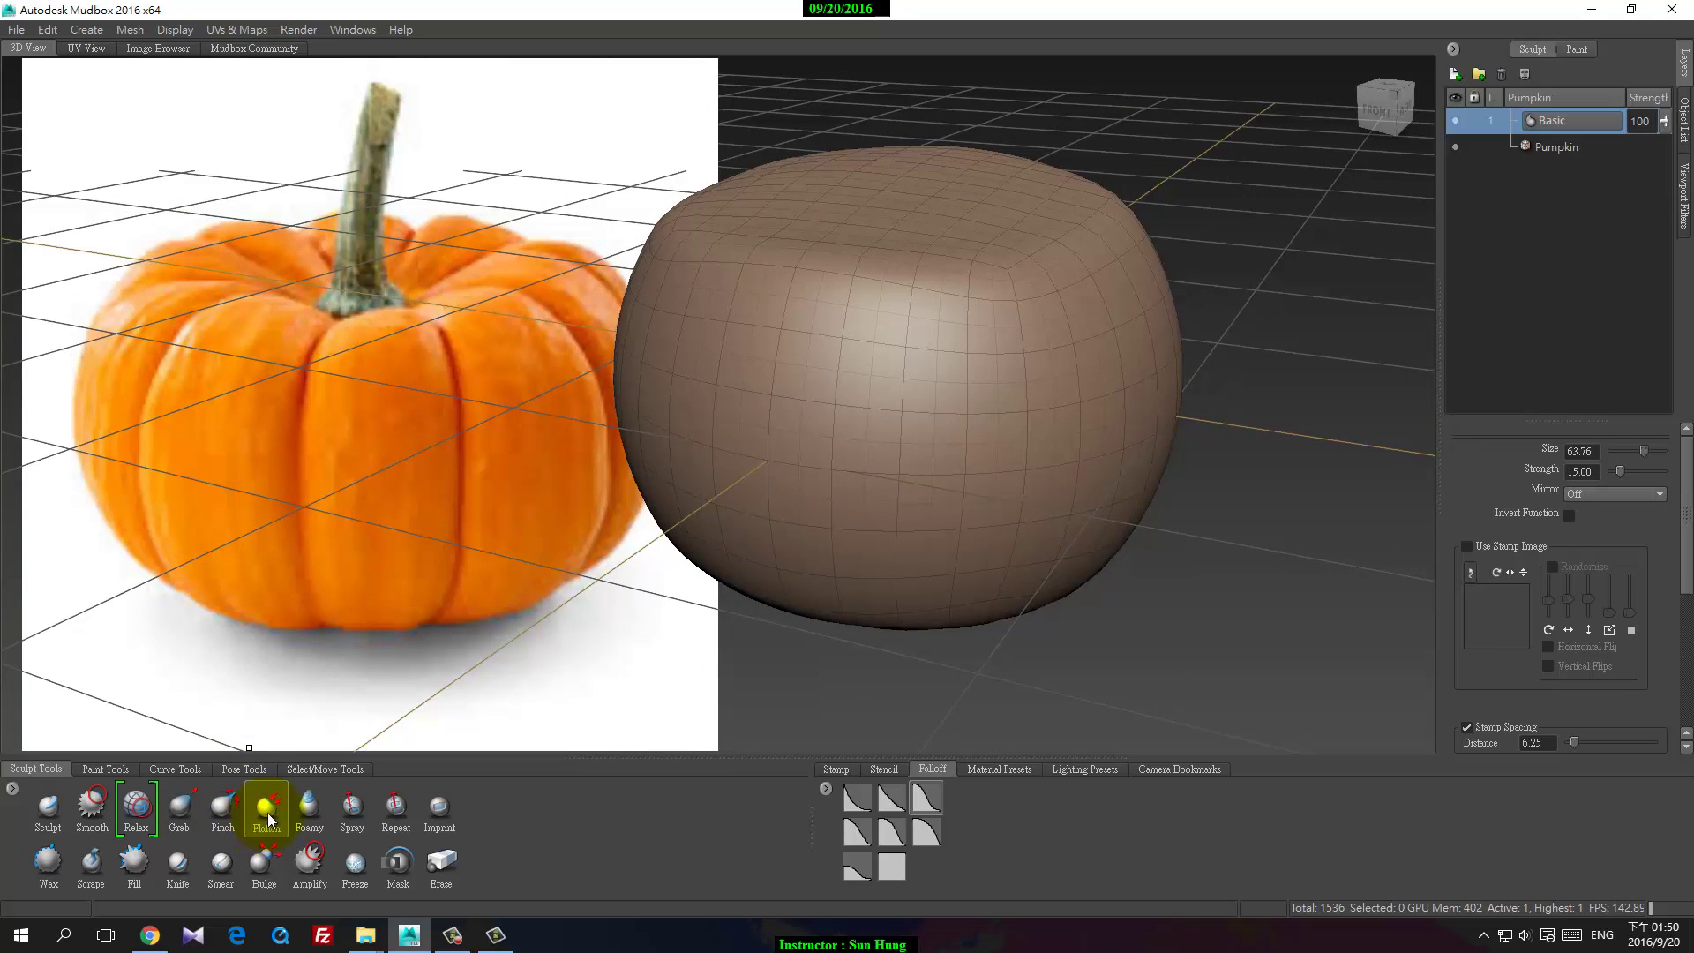
{"action": "left_click", "coordinate": [180, 807]}
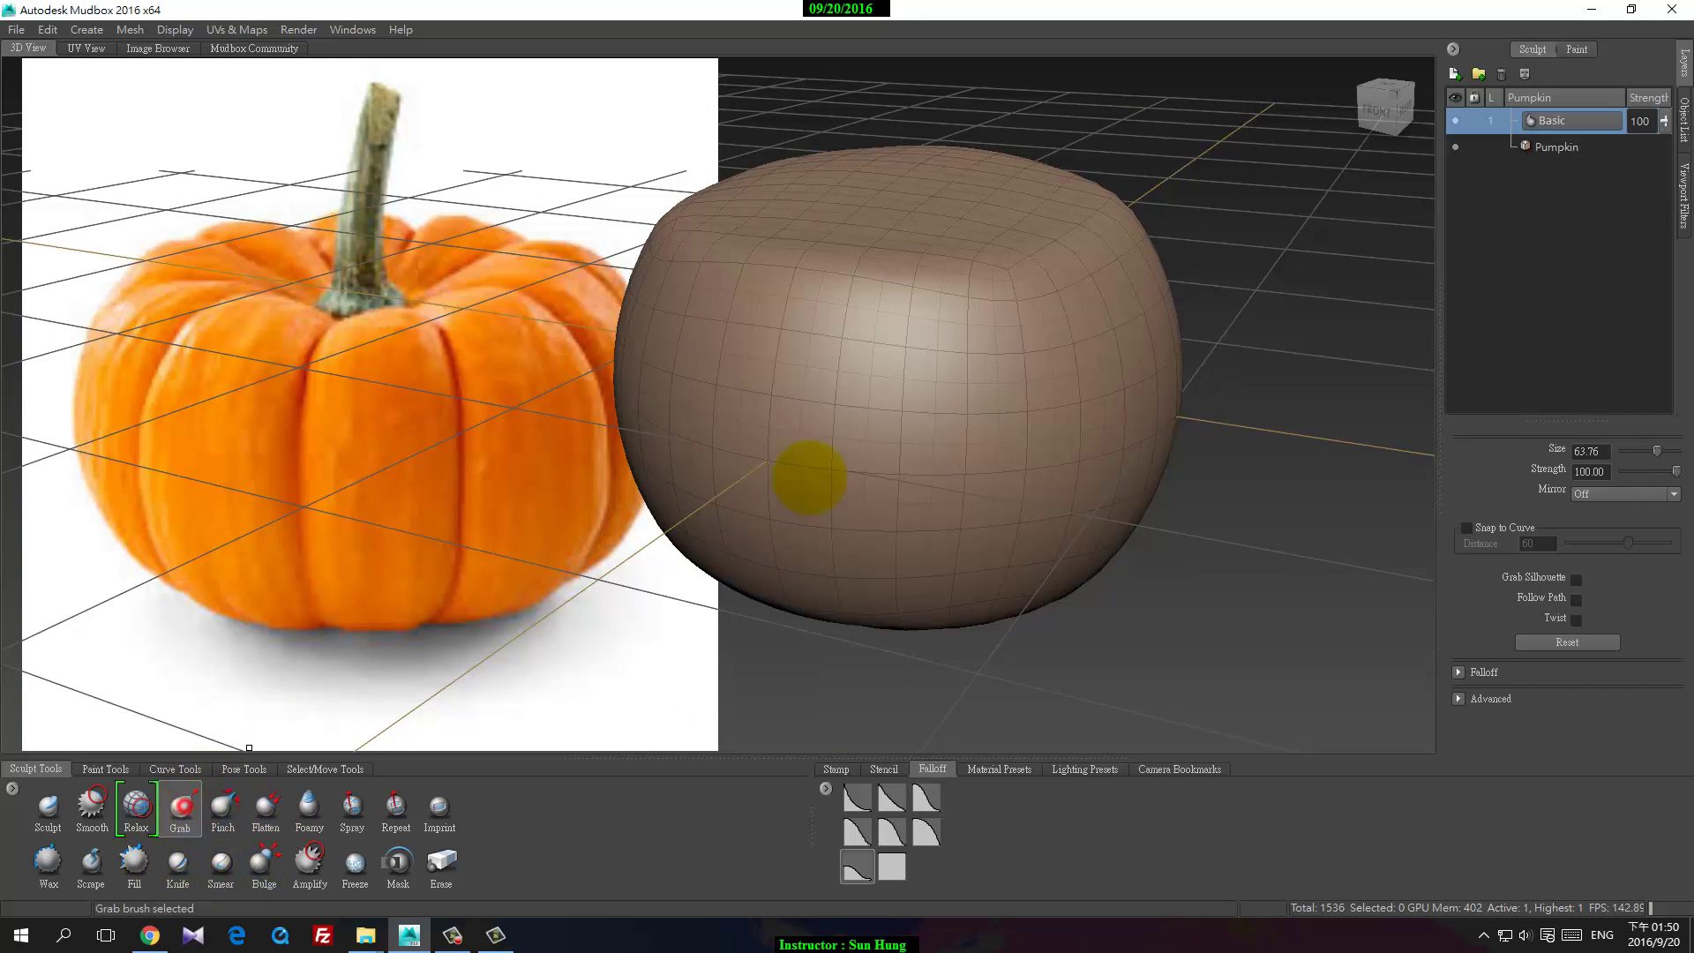
{"action": "mouse_move", "coordinate": [877, 197]}
{"action": "left_mouse_down", "text": "alt"}
{"action": "mouse_move", "coordinate": [897, 257]}
{"action": "mouse_move", "coordinate": [880, 332]}
{"action": "left_mouse_up", "text": "alt"}
{"action": "left_click_drag", "start_coordinate": [986, 331], "coordinate": [889, 253], "text": "alt"}
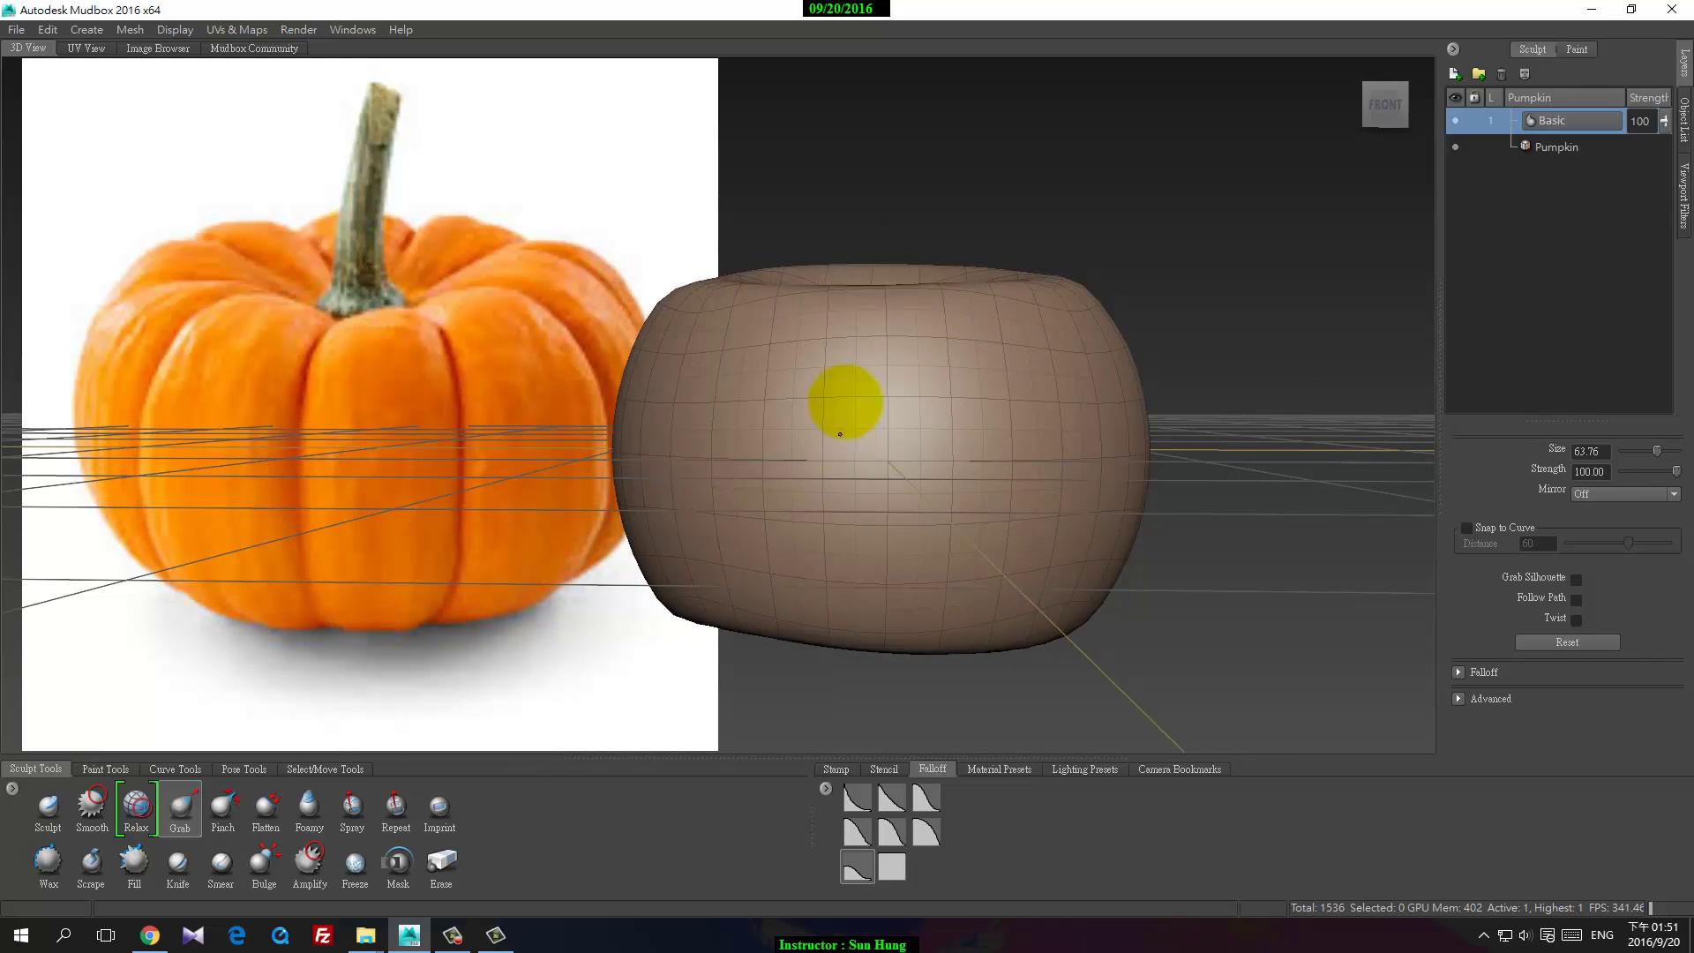
{"action": "mouse_move", "coordinate": [883, 398]}
{"action": "left_mouse_down"}
{"action": "mouse_move", "coordinate": [897, 329]}
{"action": "mouse_move", "coordinate": [874, 348]}
{"action": "mouse_move", "coordinate": [881, 239]}
{"action": "left_mouse_up"}
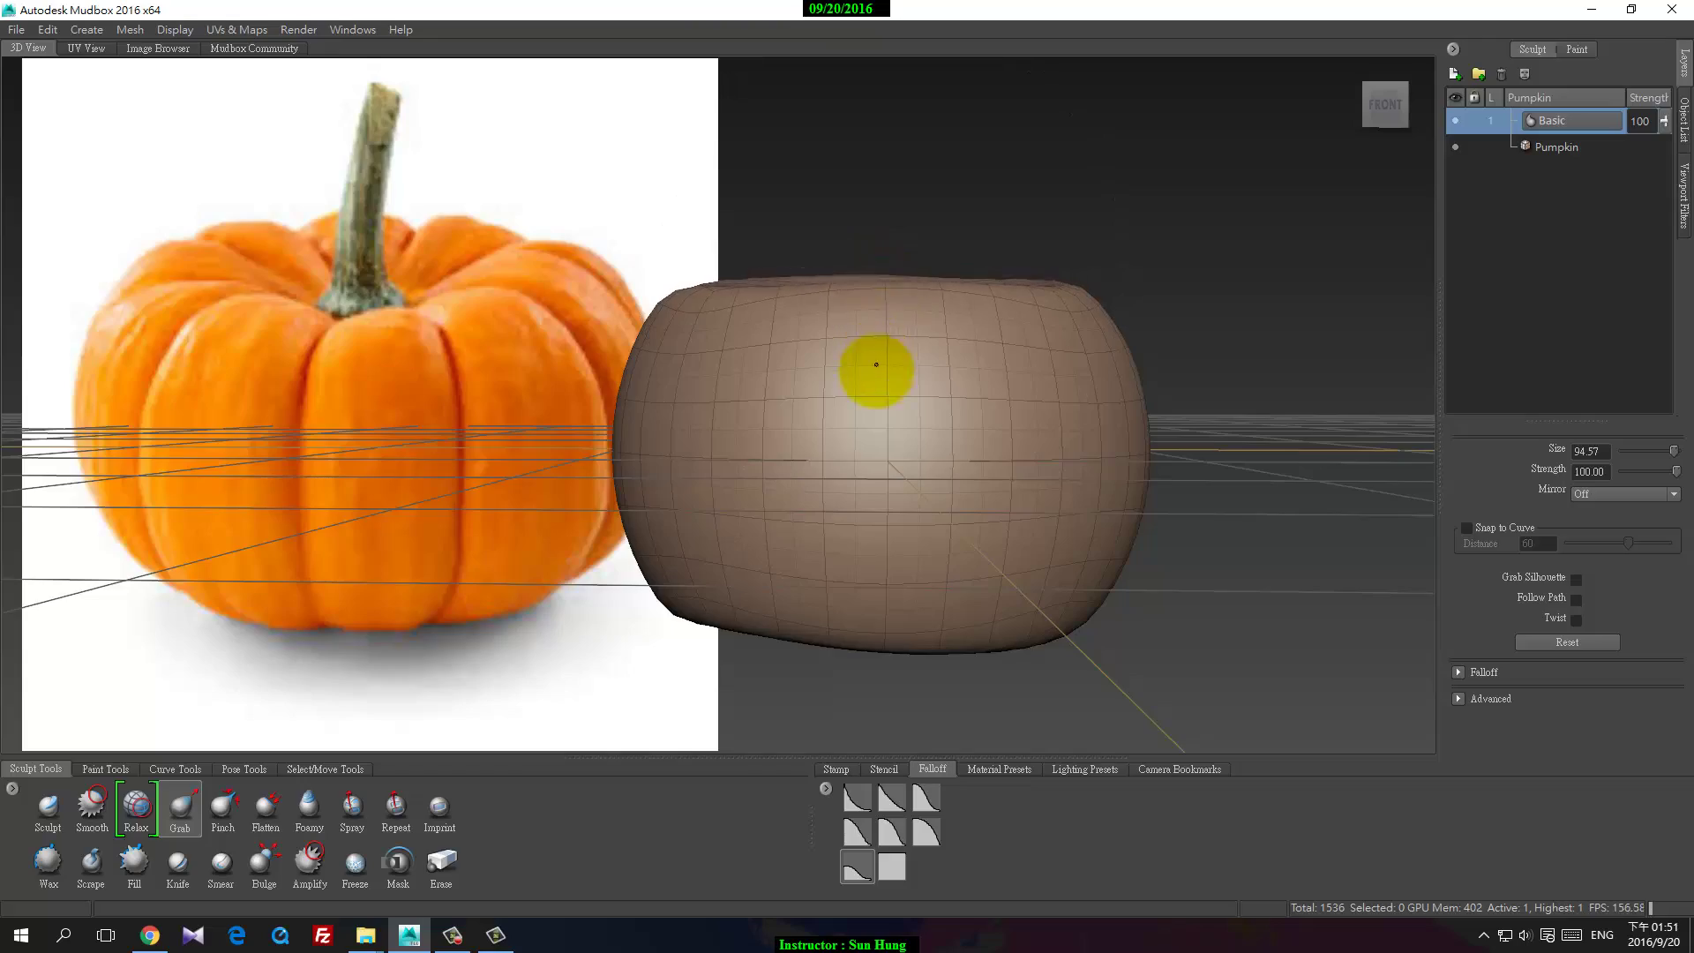
{"action": "left_click_drag", "start_coordinate": [979, 429], "coordinate": [964, 374], "text": "alt"}
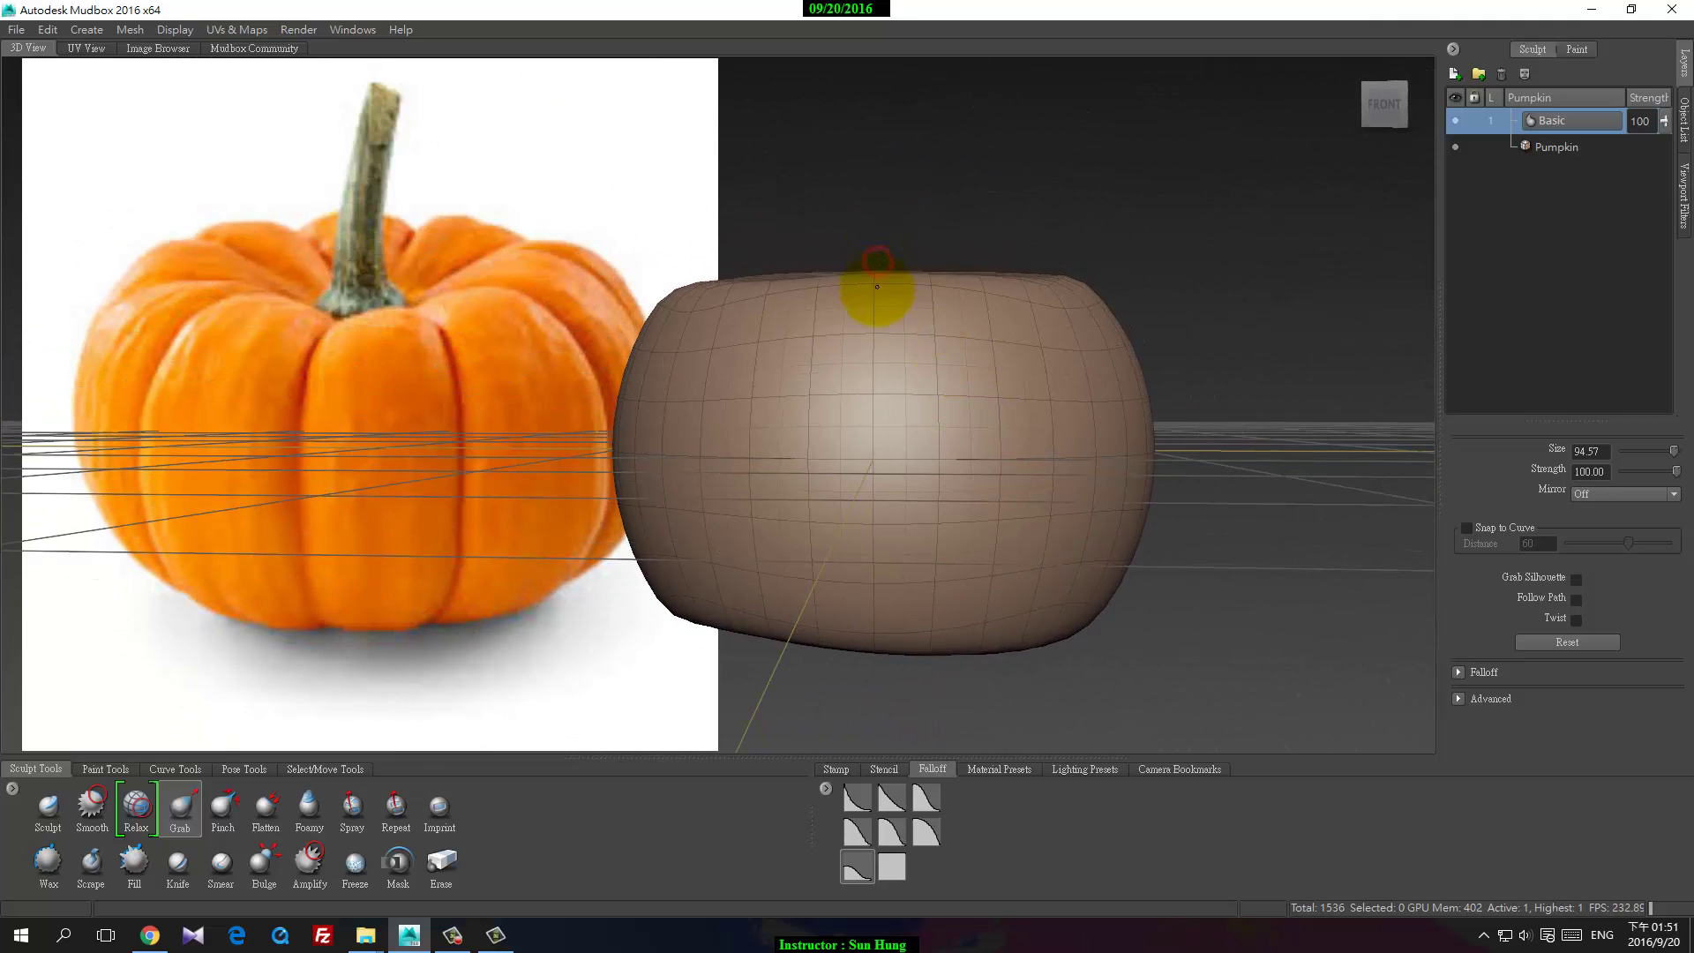
{"action": "mouse_move", "coordinate": [895, 372]}
{"action": "left_mouse_down", "text": "alt"}
{"action": "mouse_move", "coordinate": [934, 420]}
{"action": "mouse_move", "coordinate": [847, 547]}
{"action": "mouse_move", "coordinate": [799, 529]}
{"action": "mouse_move", "coordinate": [762, 380]}
{"action": "mouse_move", "coordinate": [862, 435]}
{"action": "mouse_move", "coordinate": [909, 389]}
{"action": "mouse_move", "coordinate": [650, 462]}
{"action": "mouse_move", "coordinate": [783, 442]}
{"action": "left_mouse_up", "text": "alt"}
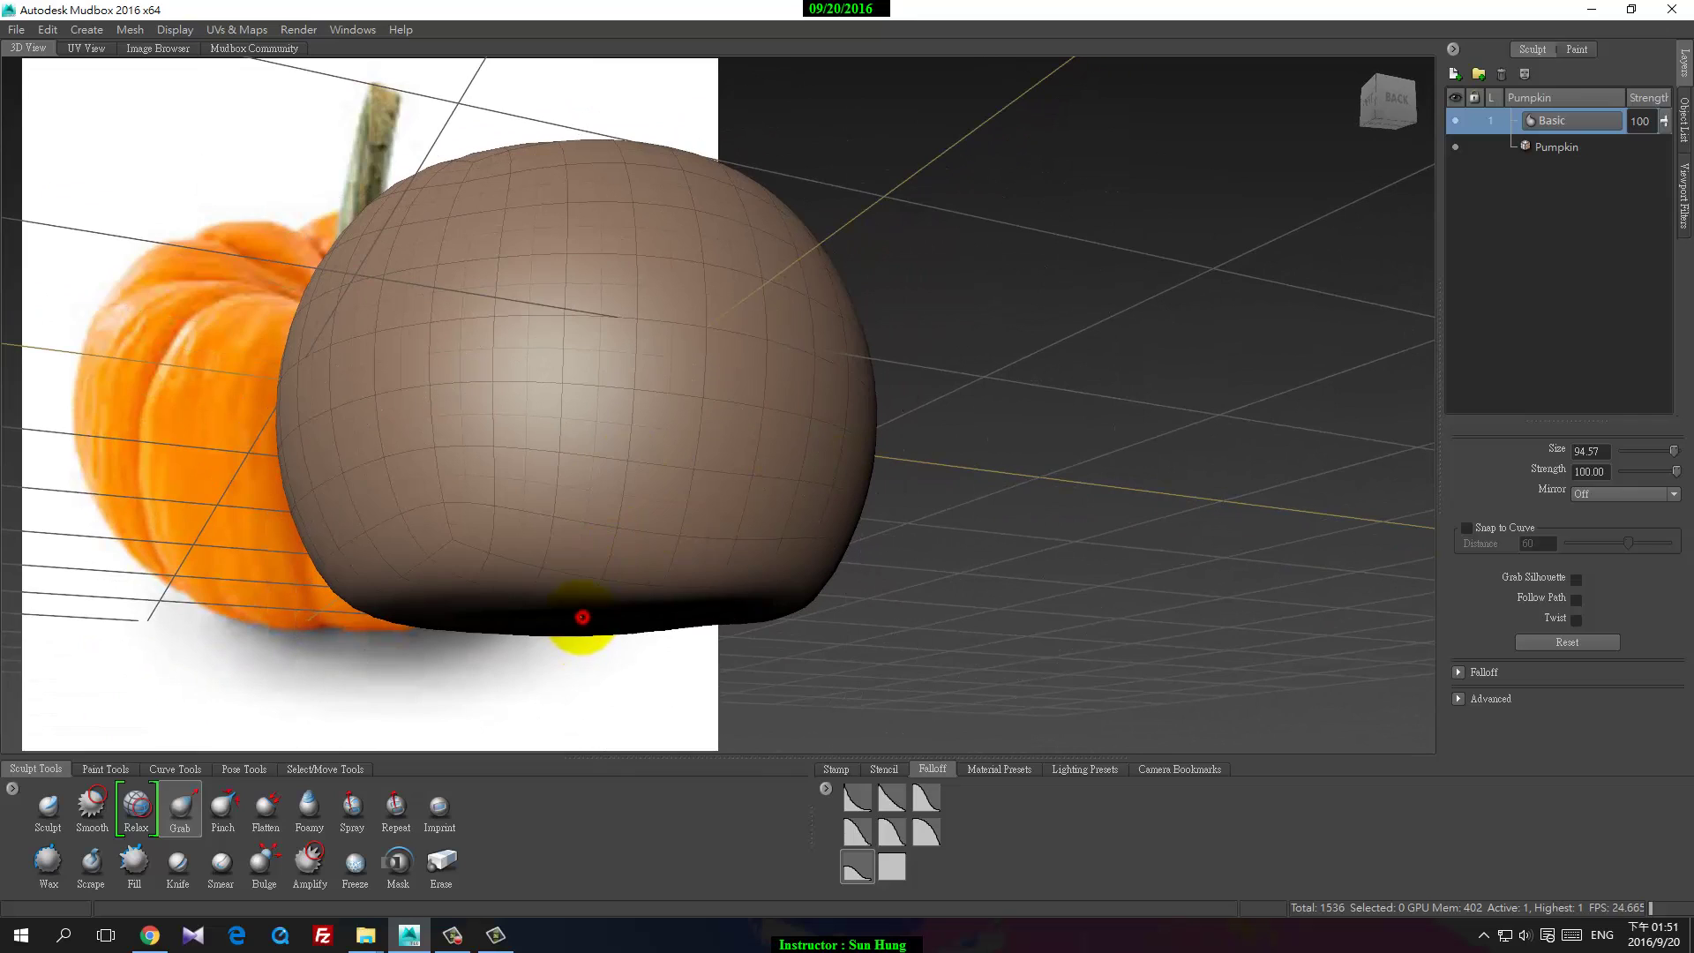
Step: Push the middle of the pumpkin's underside inward with the Grab brush at size 94.57
{"action": "left_click_drag", "start_coordinate": [578, 628], "coordinate": [824, 352], "text": "alt"}
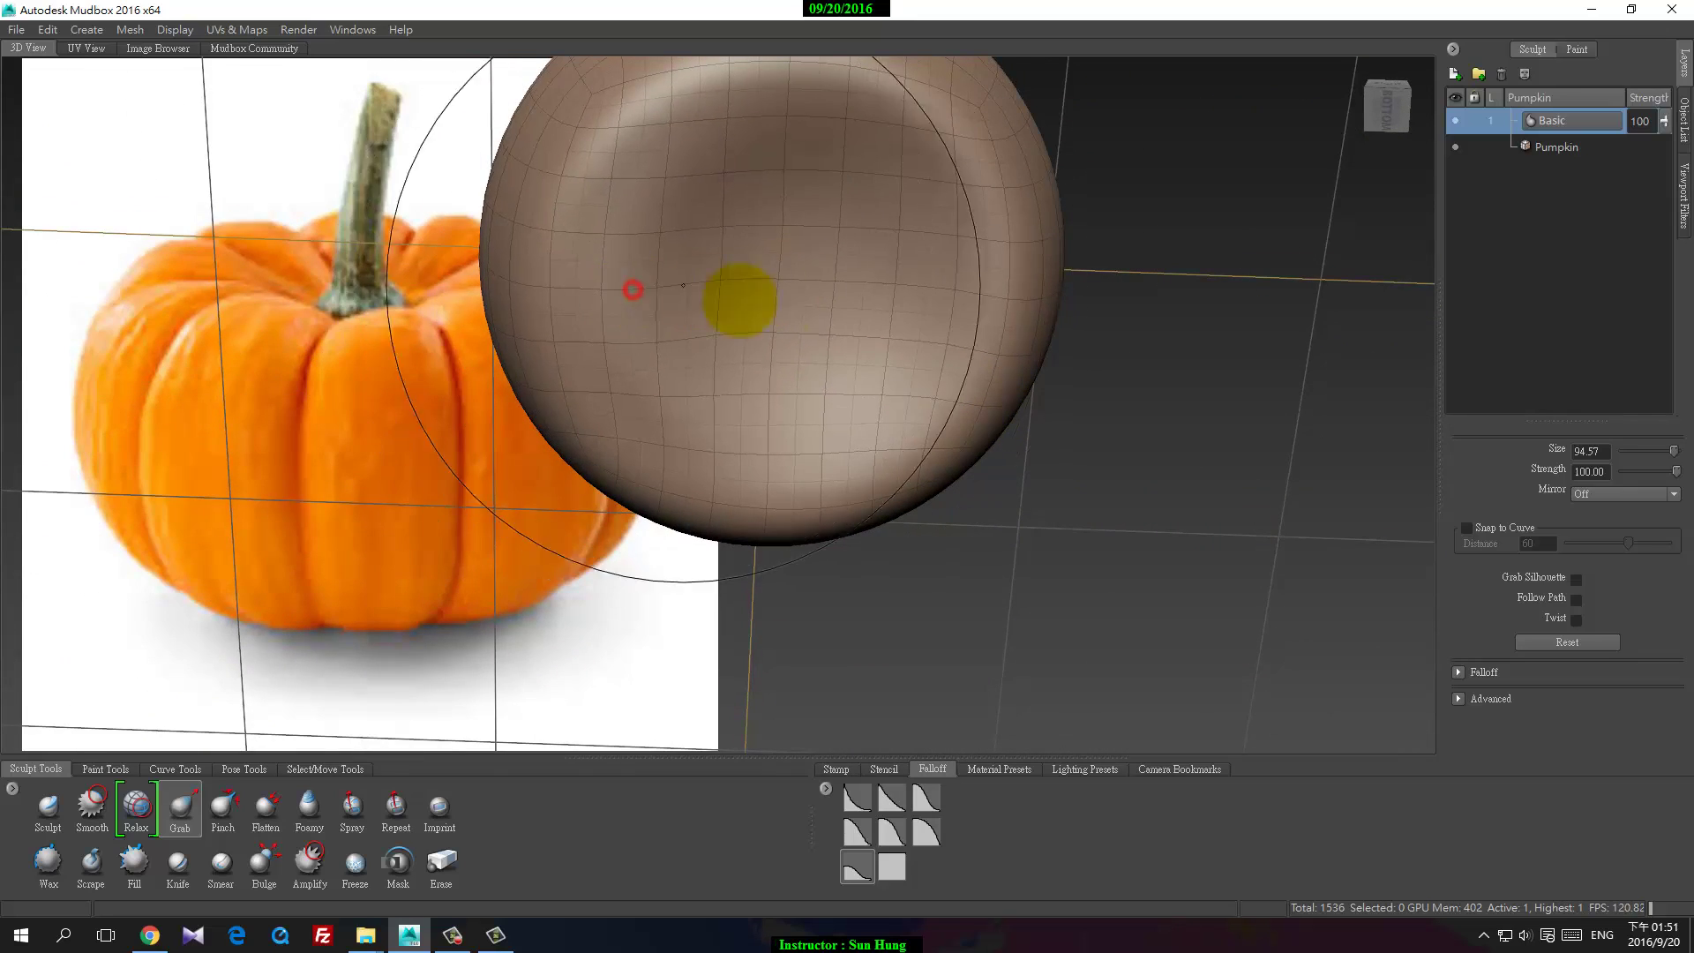
{"action": "left_click_drag", "start_coordinate": [738, 295], "coordinate": [741, 503], "text": "alt"}
{"action": "left_click_drag", "start_coordinate": [802, 371], "coordinate": [900, 361], "text": "alt"}
{"action": "left_click", "coordinate": [132, 808]}
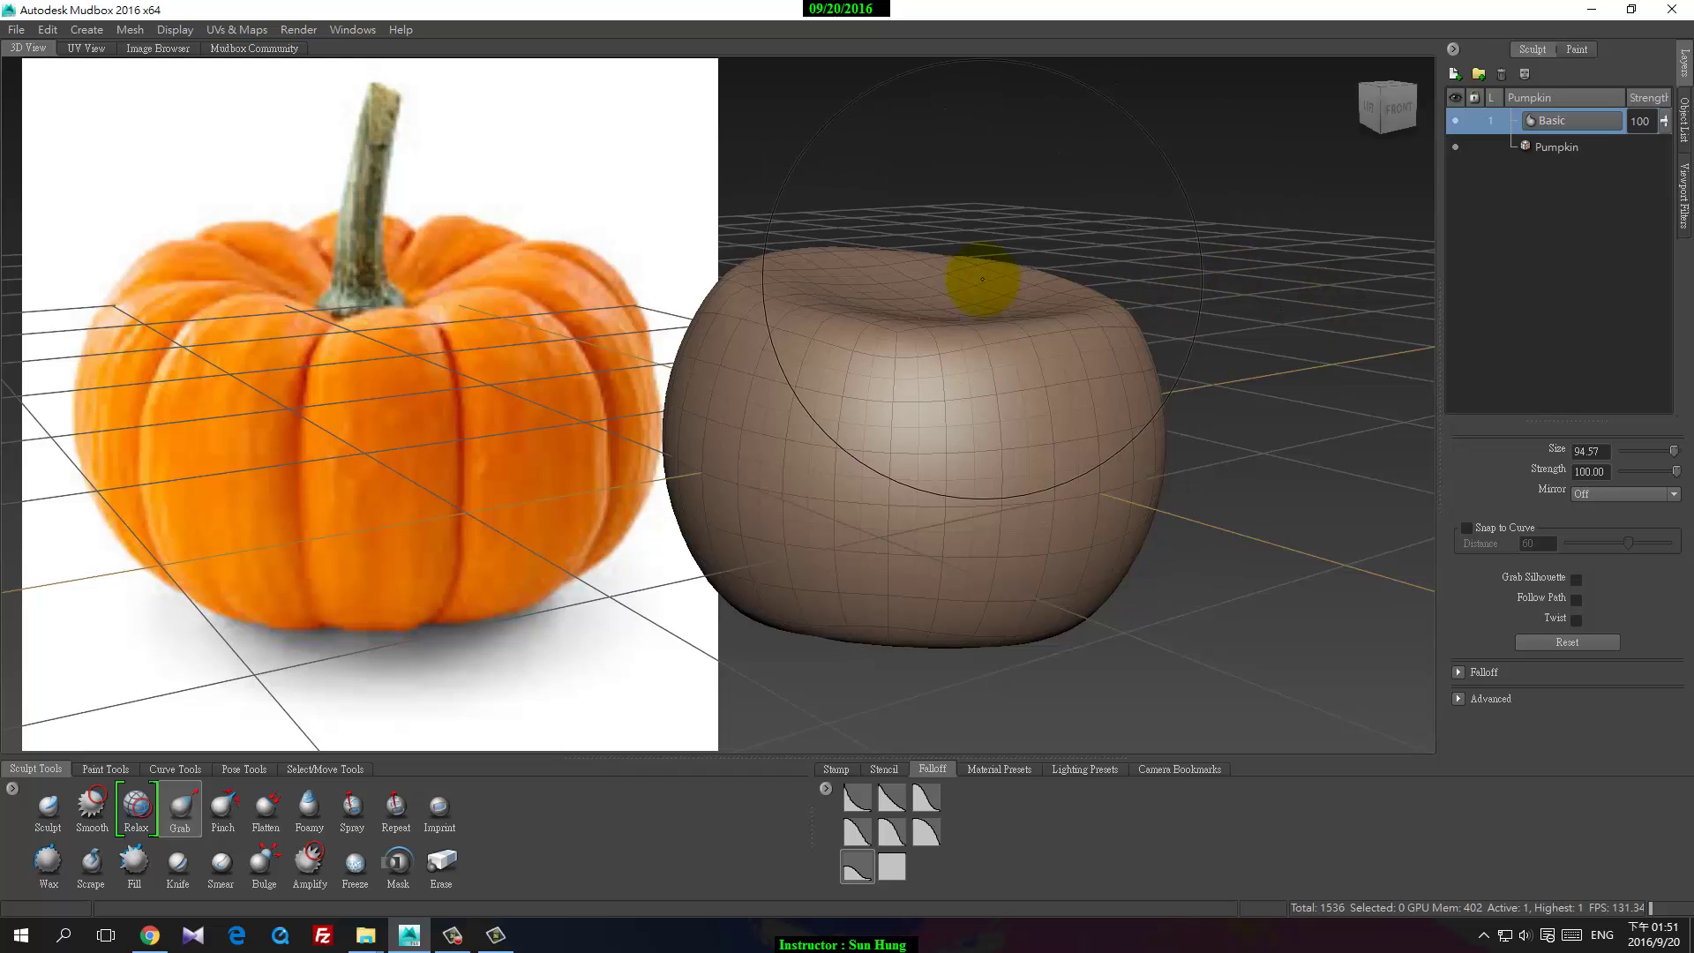
Step: Subdivide the pumpkin mesh twice to level 3 and add a new sculpt layer above Basic
{"action": "key", "text": "shift+d"}
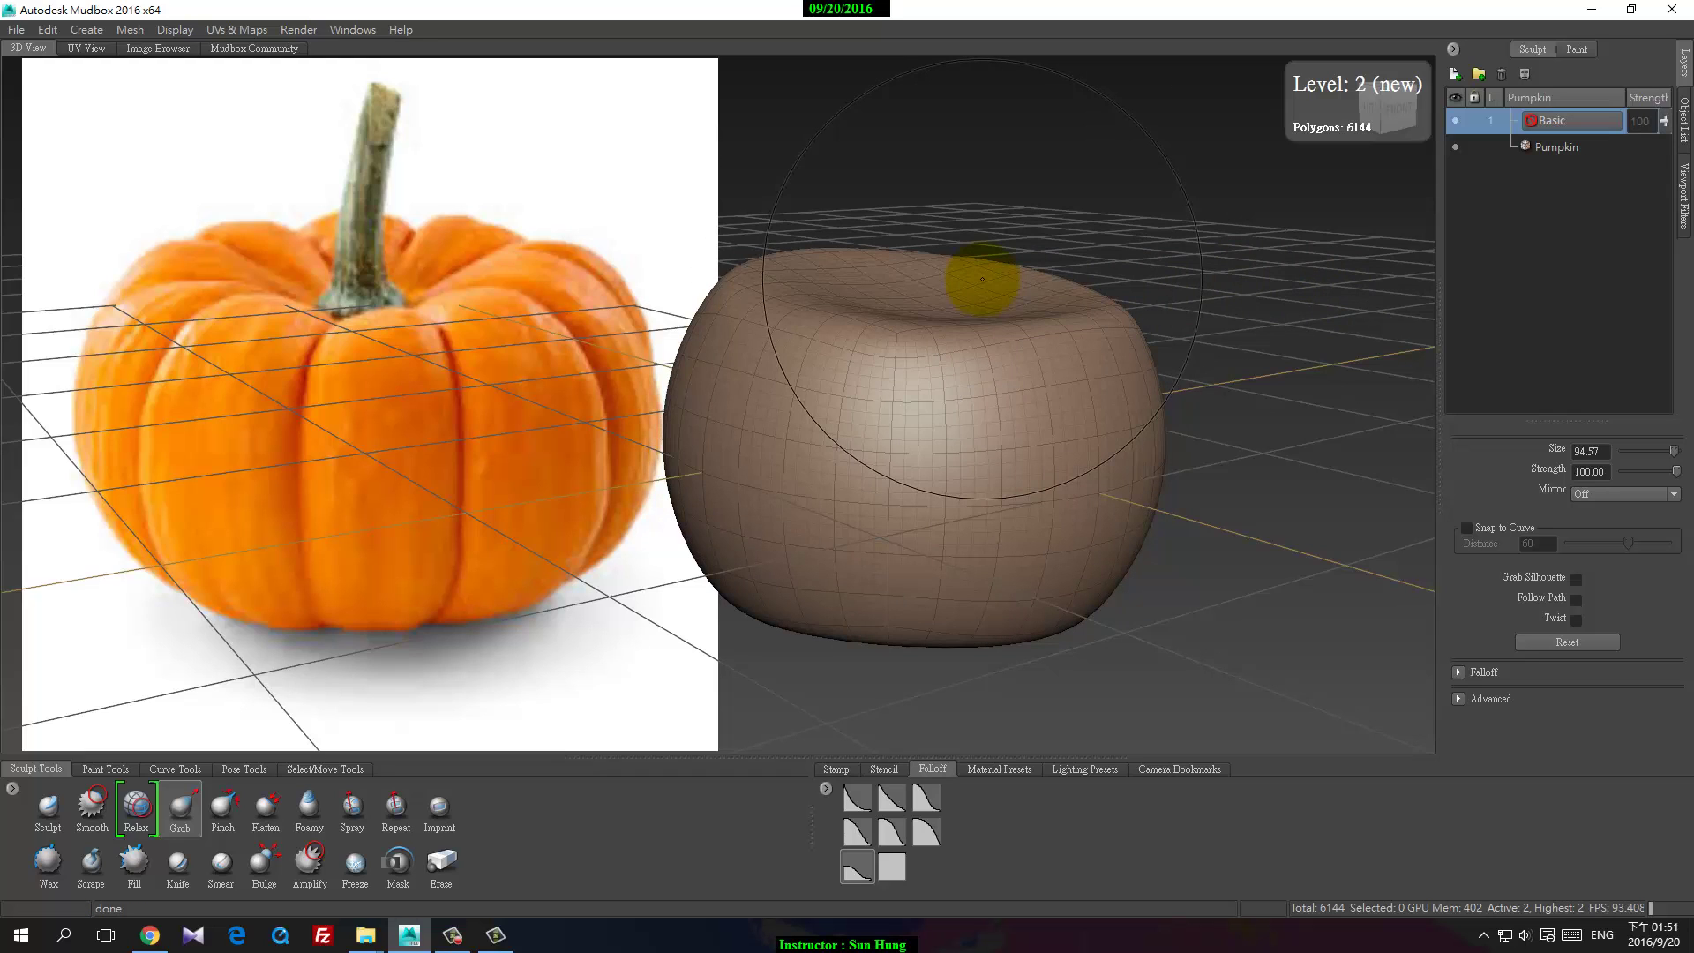
{"action": "key", "text": "shift+d"}
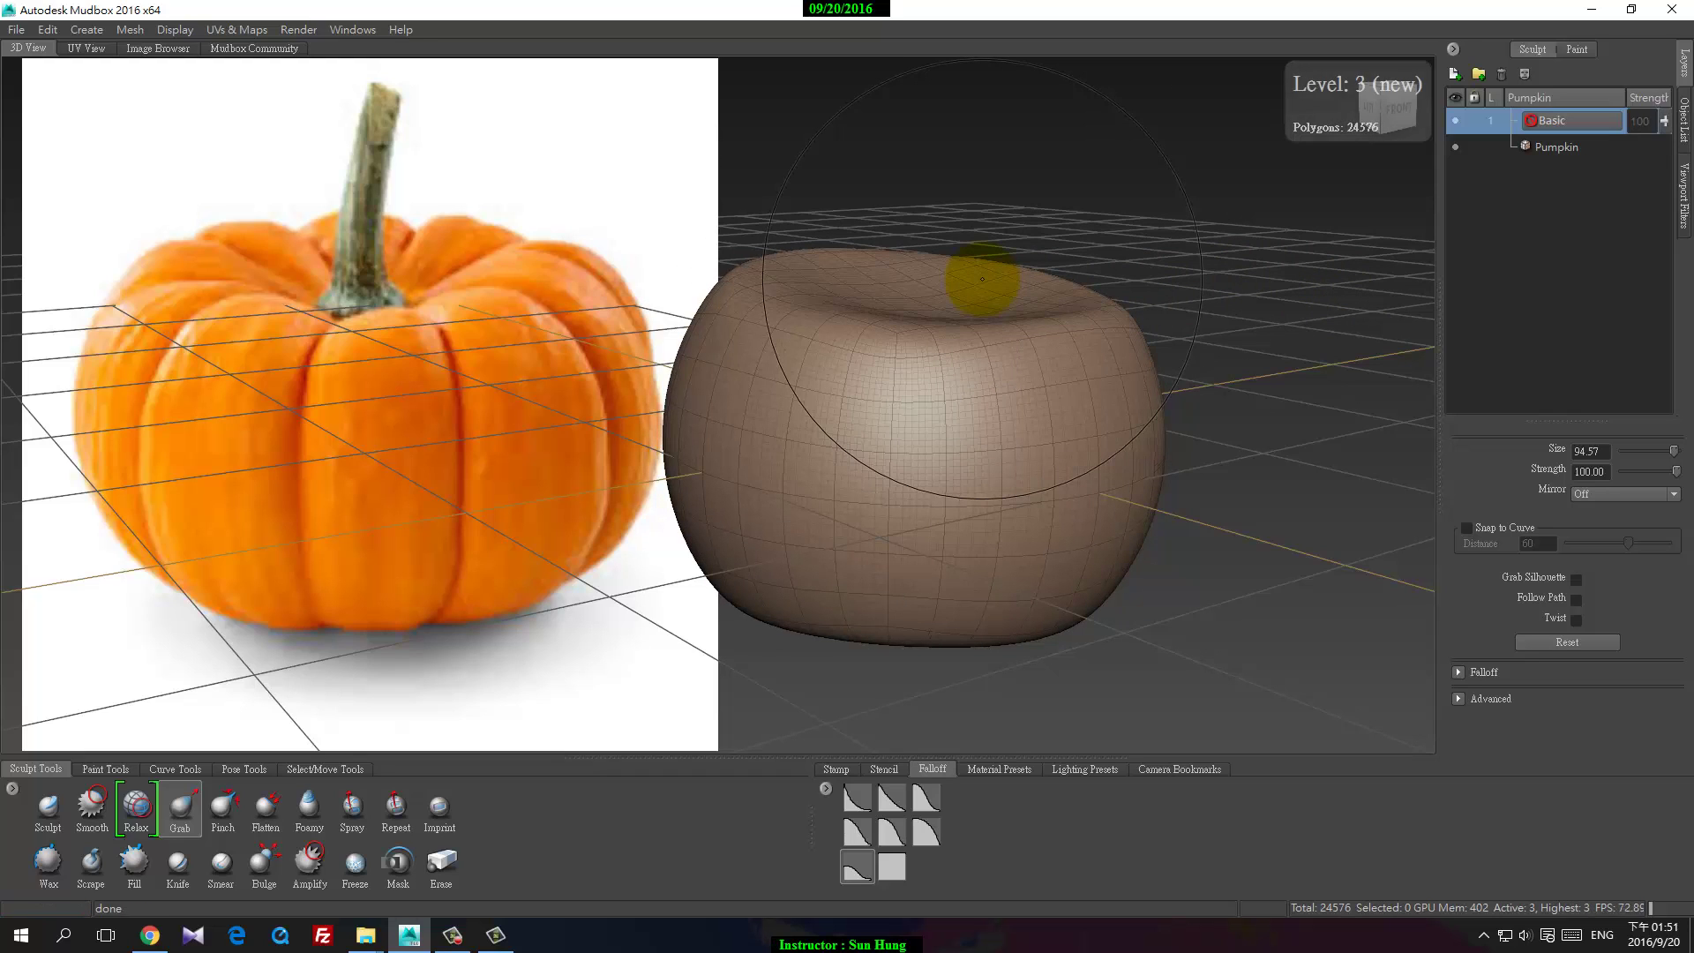
{"action": "left_click", "coordinate": [1458, 76]}
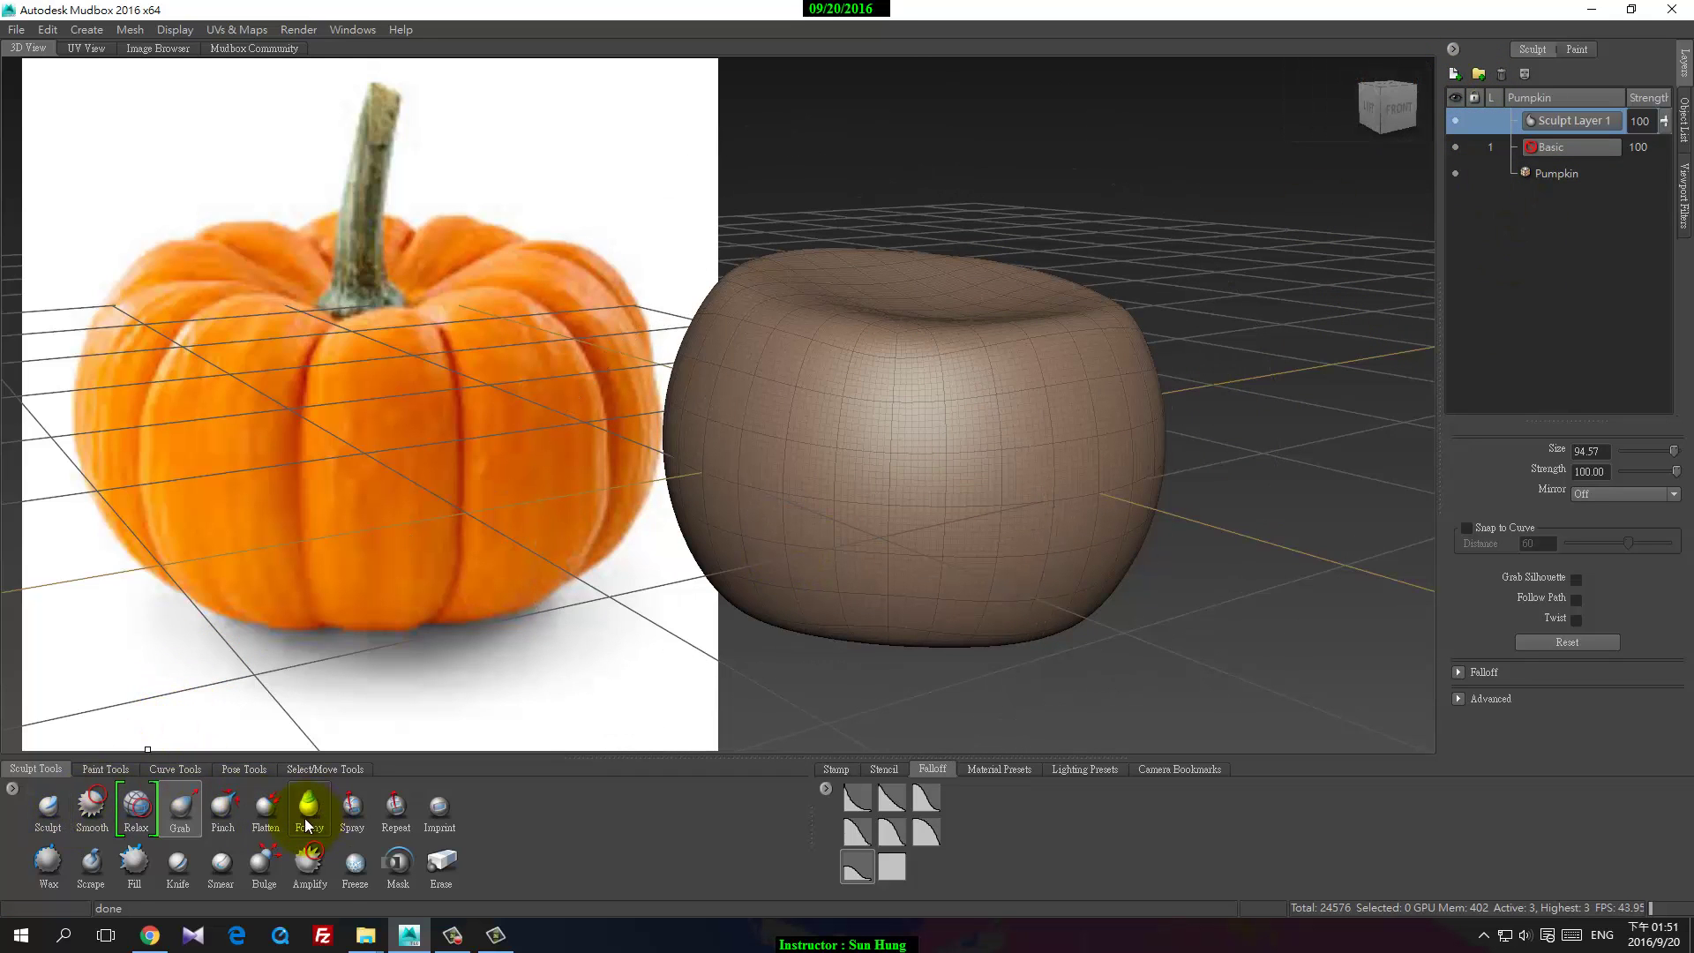
Step: Set up the Sculpt brush with a broad rounded falloff, size 20.80 and strength 7.22
{"action": "left_click", "coordinate": [48, 806]}
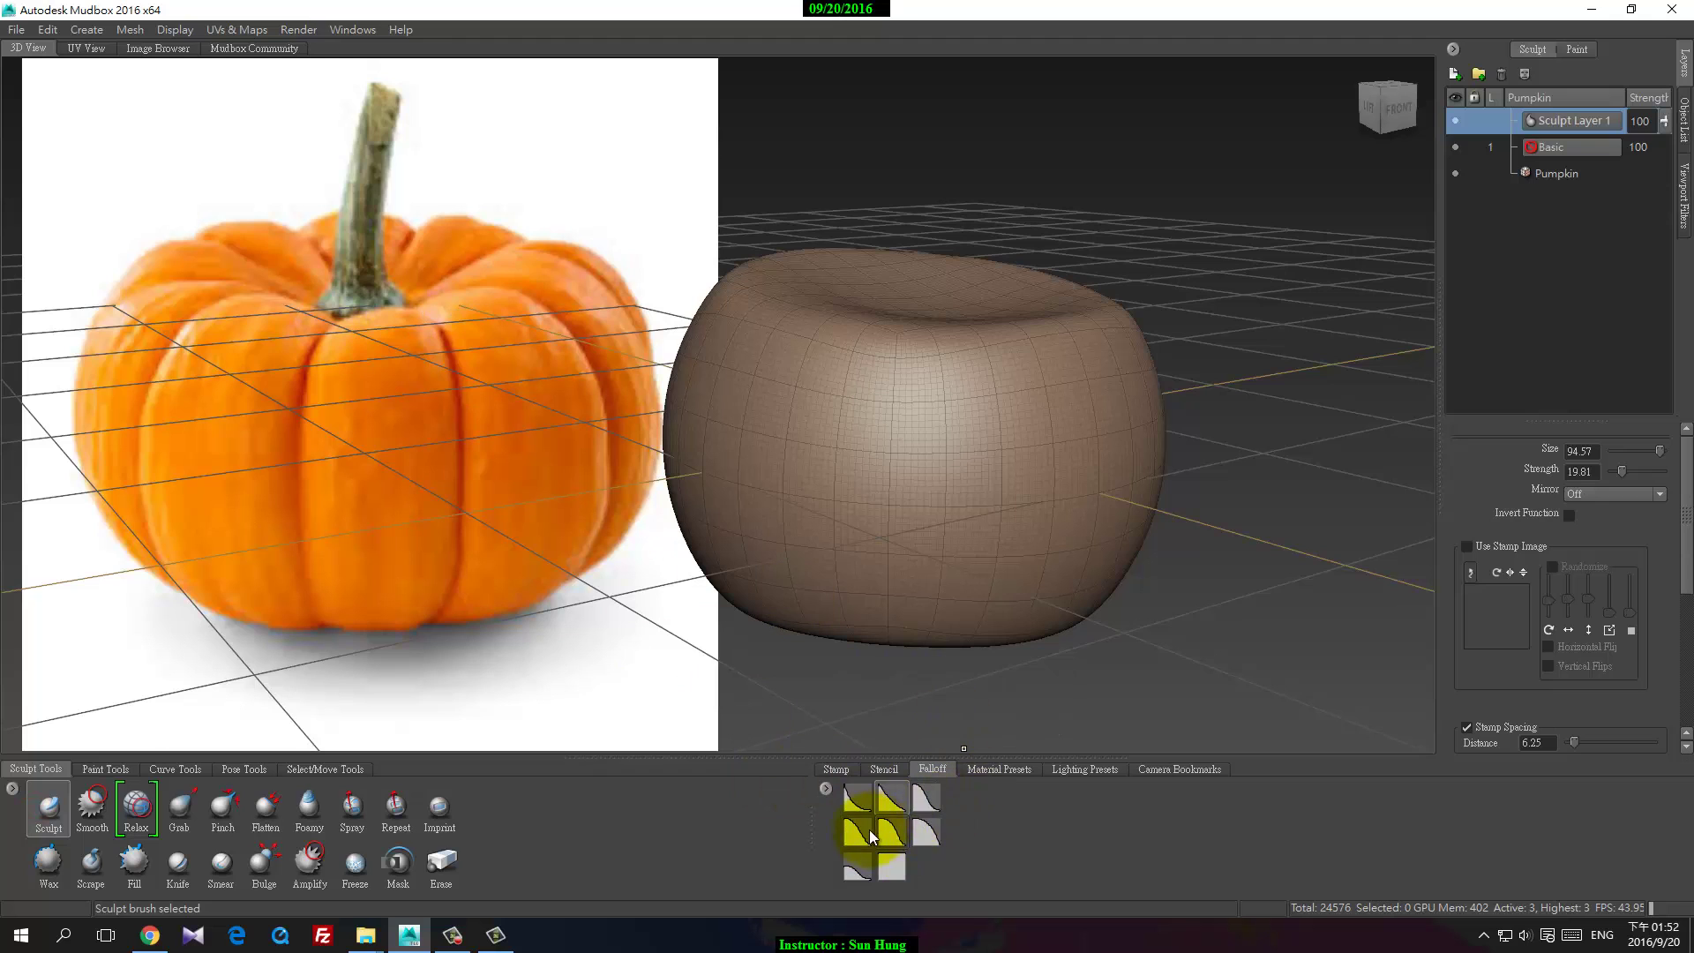
{"action": "left_click", "coordinate": [929, 832]}
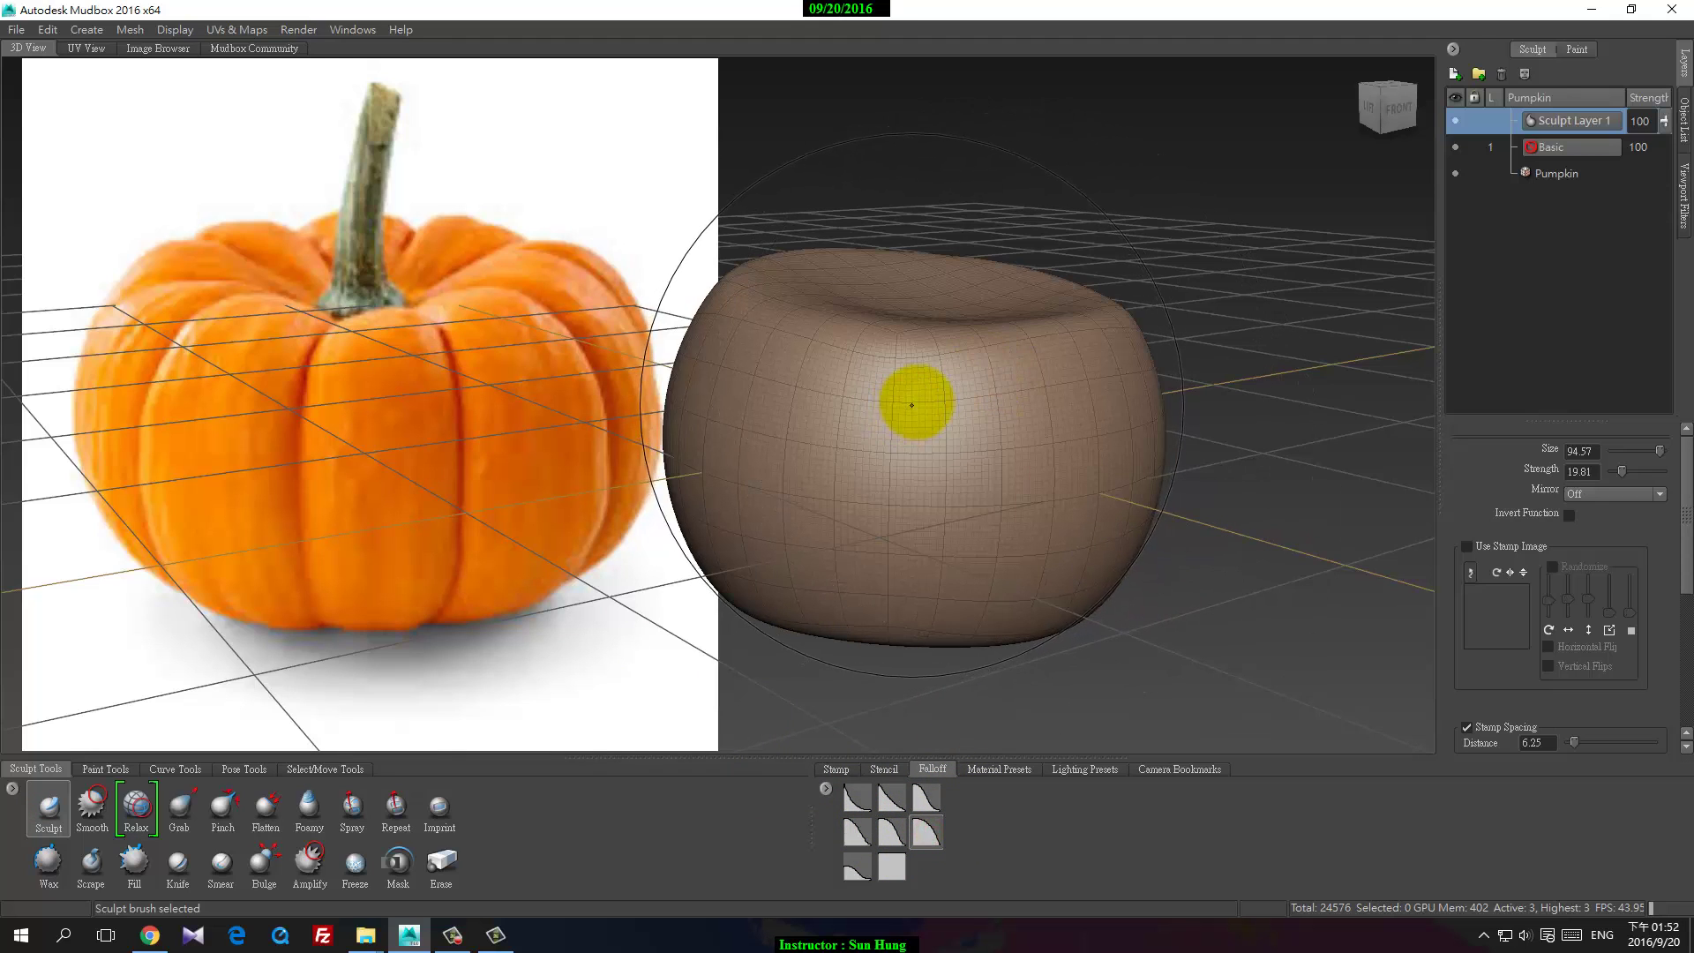
{"action": "mouse_move", "coordinate": [915, 389]}
{"action": "left_mouse_down"}
{"action": "mouse_move", "coordinate": [935, 397]}
{"action": "mouse_move", "coordinate": [937, 381]}
{"action": "mouse_move", "coordinate": [933, 496]}
{"action": "mouse_move", "coordinate": [953, 435]}
{"action": "left_mouse_up"}
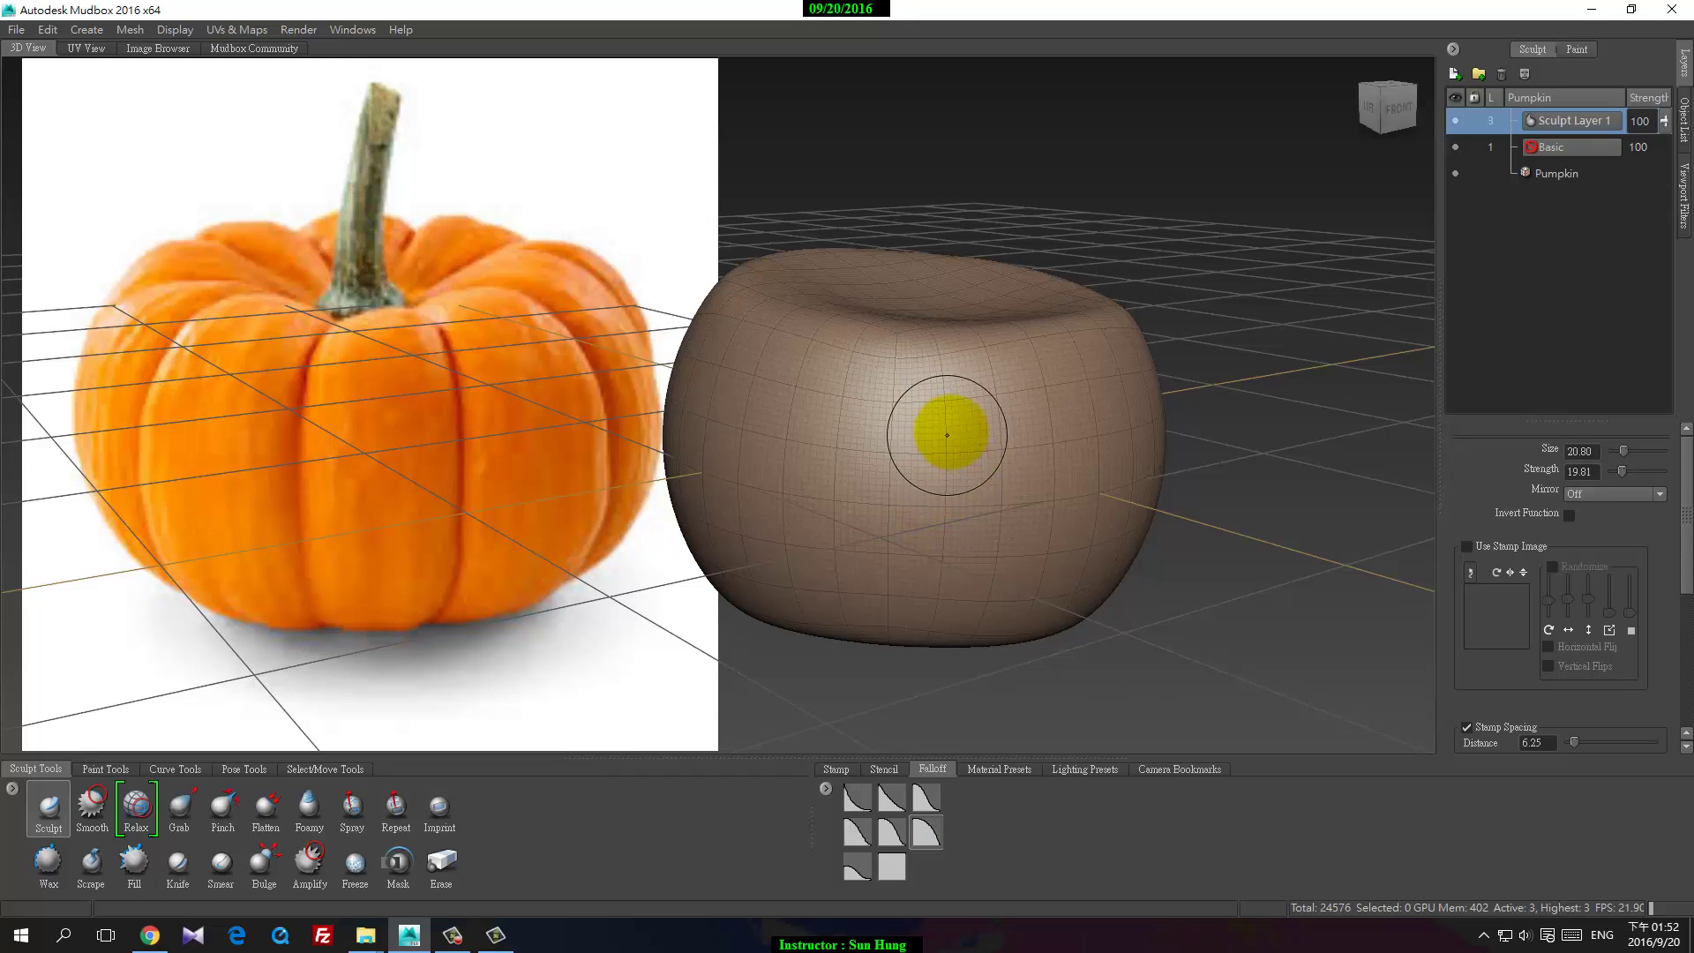
{"action": "left_click_drag", "start_coordinate": [922, 358], "coordinate": [914, 549]}
{"action": "key", "text": "ctrl+z"}
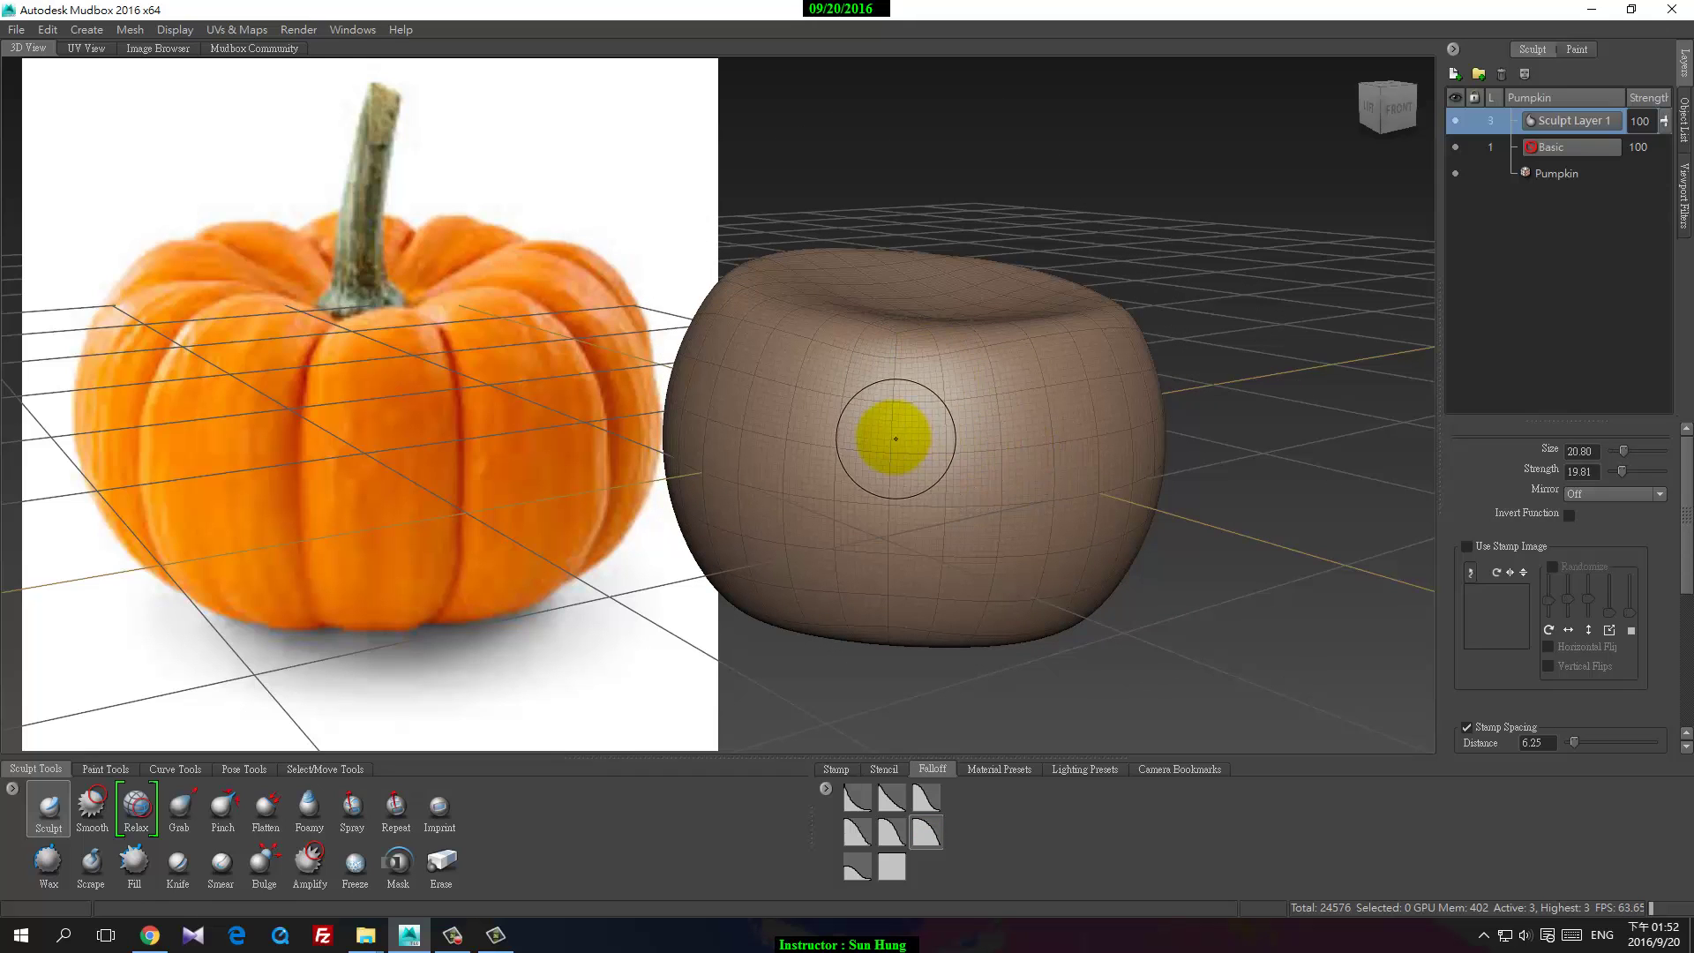
{"action": "left_click_drag", "start_coordinate": [897, 393], "coordinate": [904, 418]}
{"action": "mouse_move", "coordinate": [921, 336]}
{"action": "left_mouse_down"}
{"action": "mouse_move", "coordinate": [908, 446]}
{"action": "mouse_move", "coordinate": [945, 574]}
{"action": "left_mouse_up"}
{"action": "key", "text": "ctrl+z"}
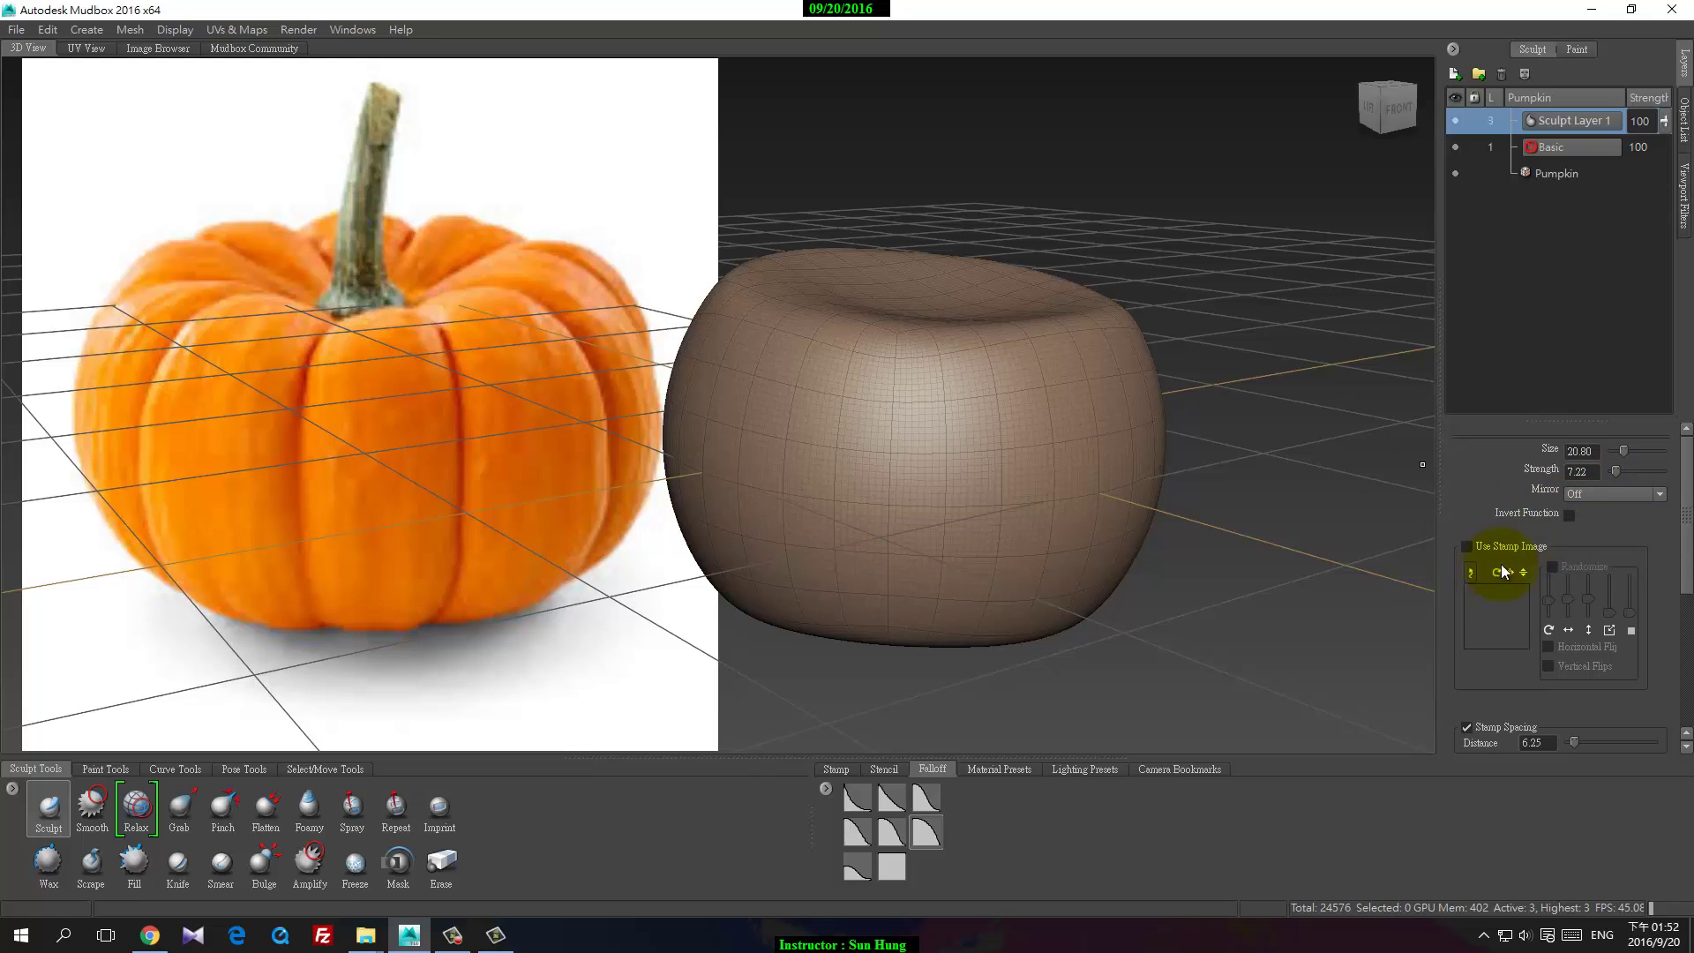
{"action": "left_click_drag", "start_coordinate": [1686, 540], "coordinate": [1681, 615]}
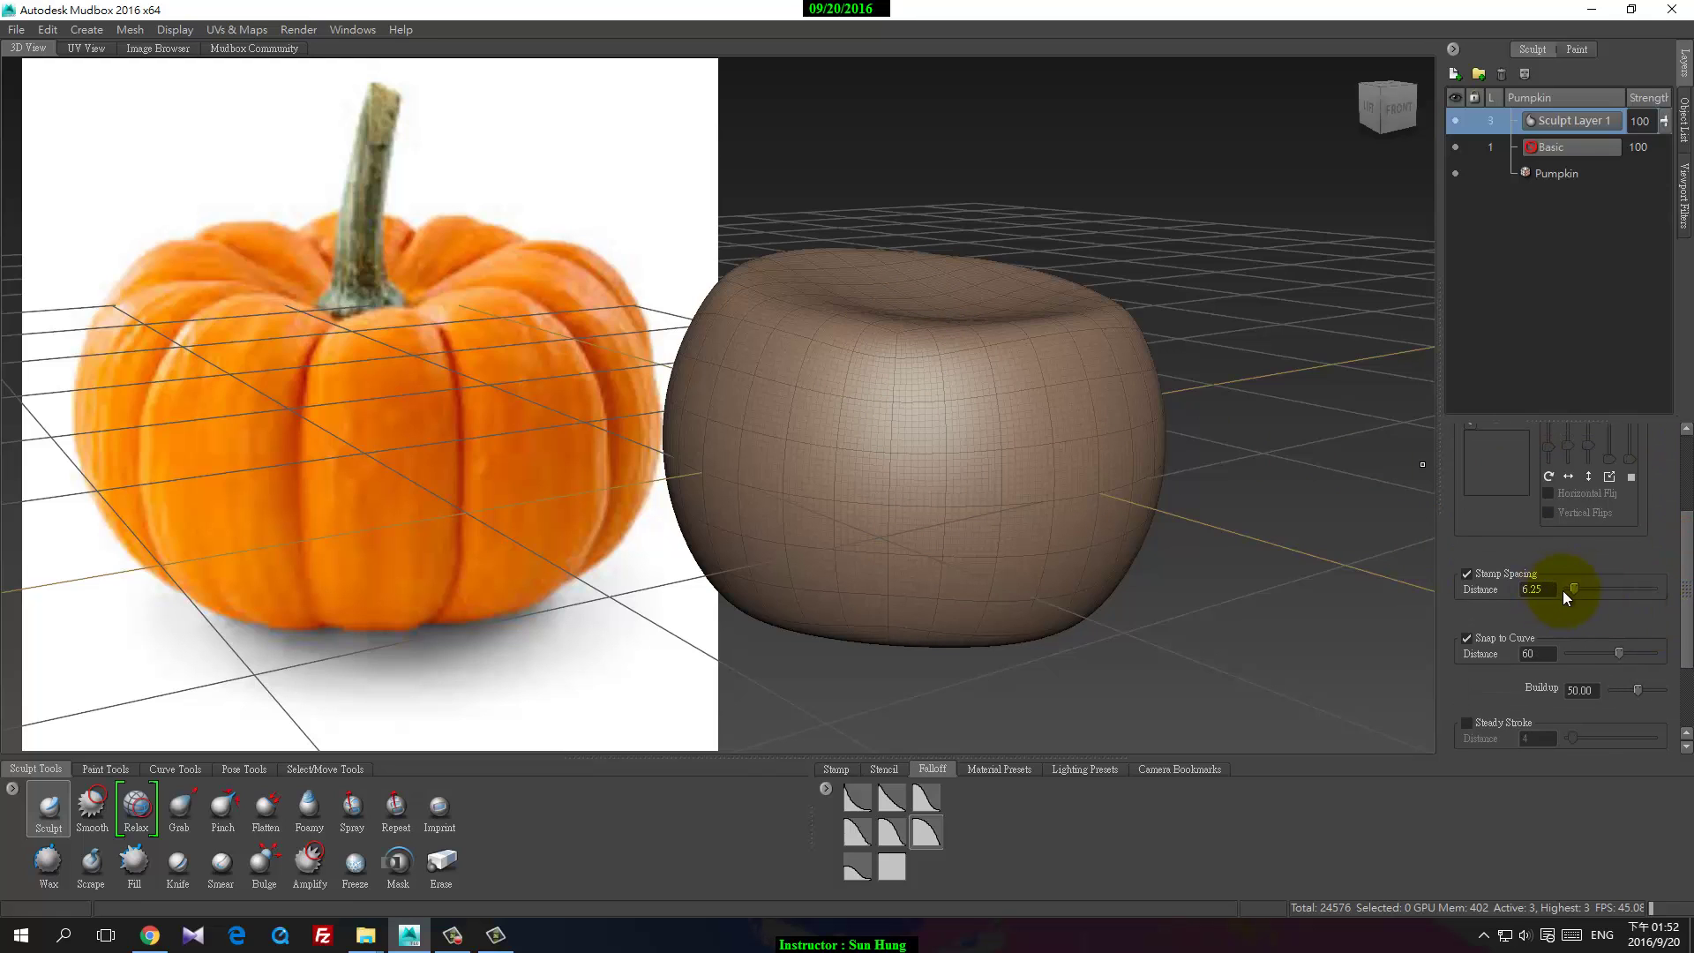
{"action": "mouse_move", "coordinate": [885, 352]}
{"action": "left_mouse_down"}
{"action": "mouse_move", "coordinate": [1044, 468]}
{"action": "mouse_move", "coordinate": [1246, 541]}
{"action": "left_mouse_up"}
{"action": "key", "text": "ctrl+z"}
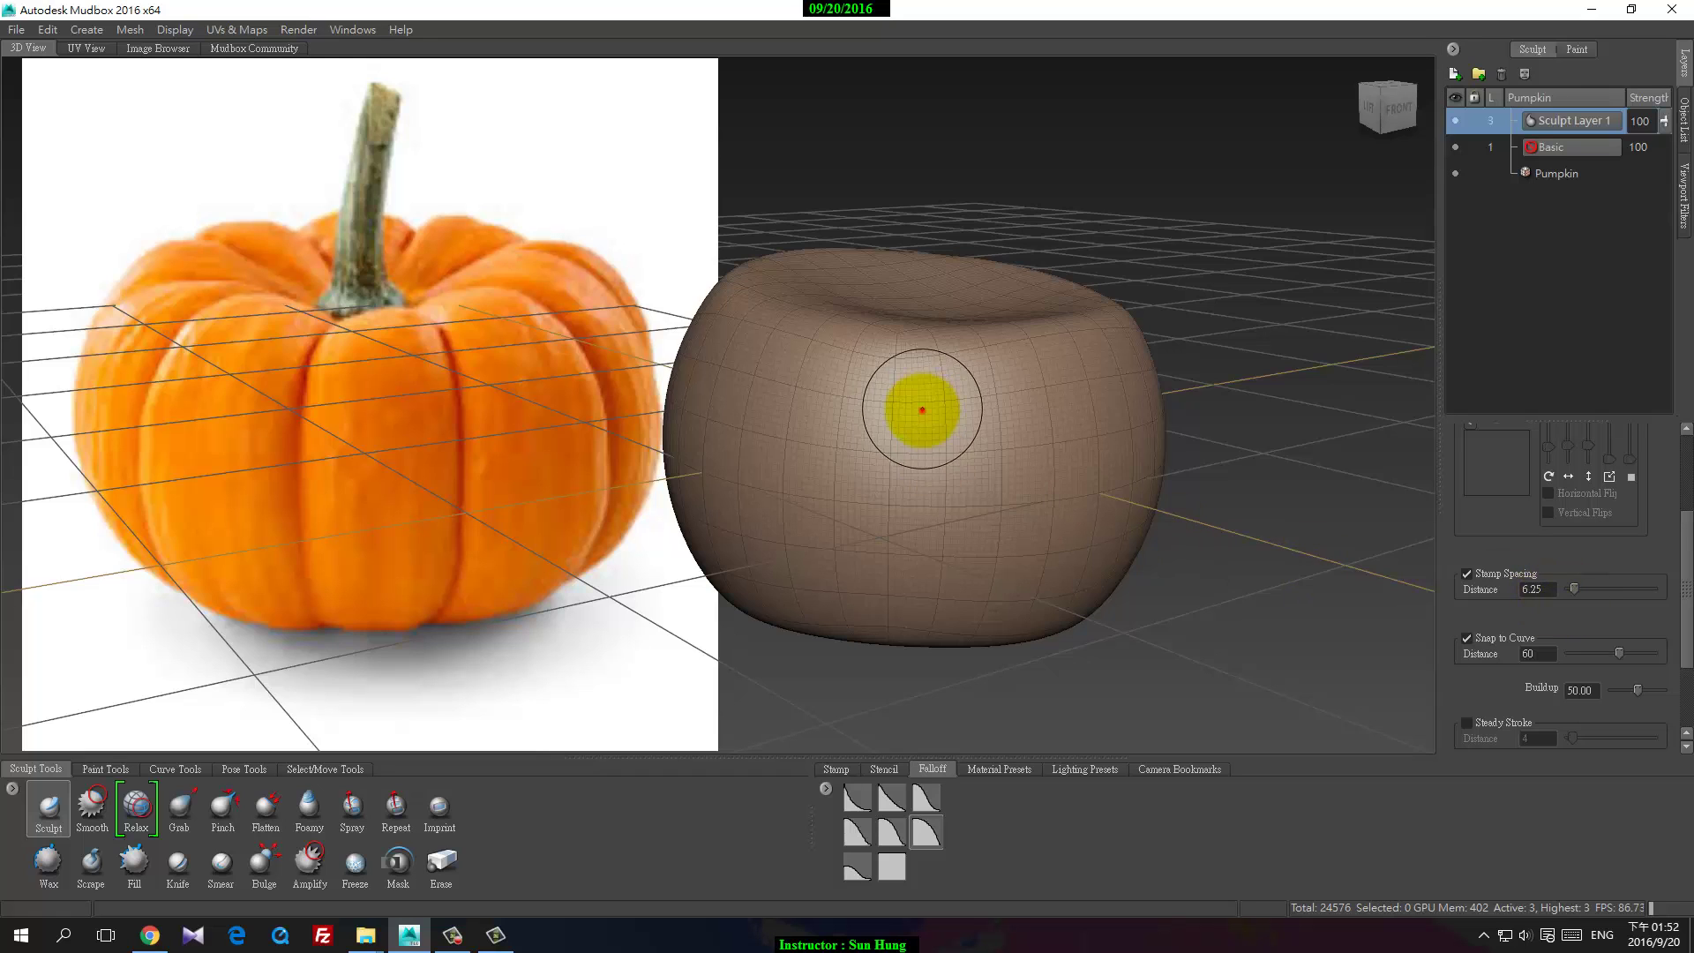
Step: Carve vertical grooves down the front of the pumpkin with long Sculpt brush strokes from the top rim to the base
{"action": "key", "text": "f"}
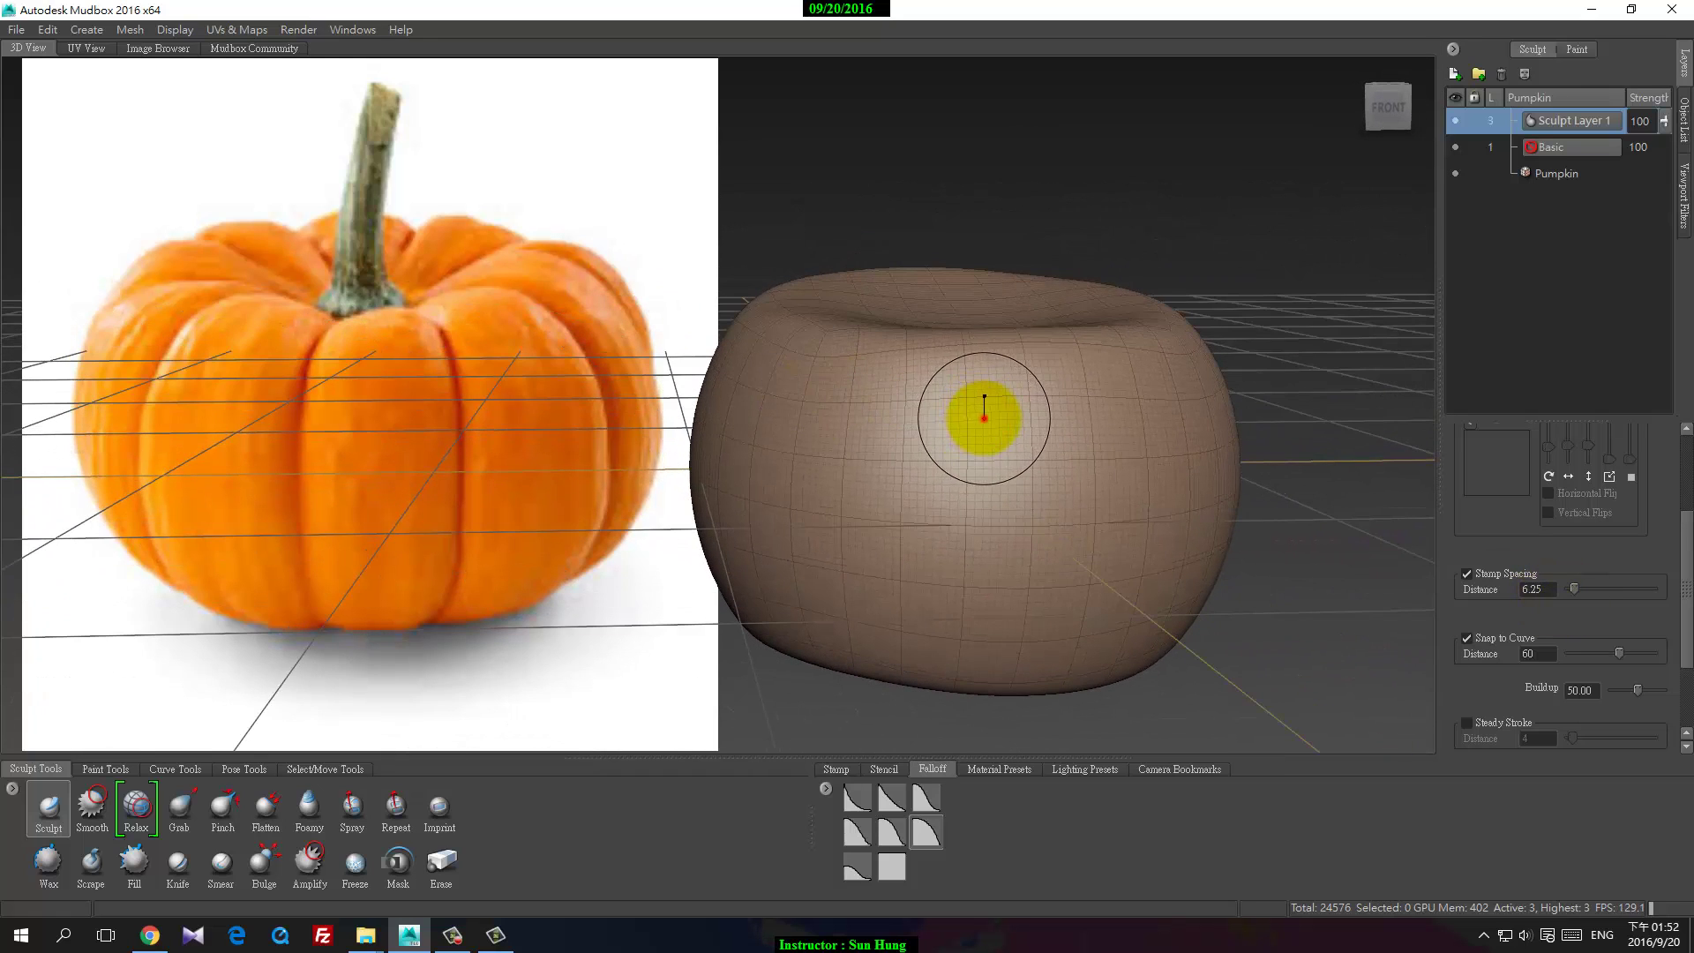
{"action": "mouse_move", "coordinate": [984, 418]}
{"action": "left_mouse_down", "text": "alt"}
{"action": "mouse_move", "coordinate": [965, 428]}
{"action": "mouse_move", "coordinate": [993, 438]}
{"action": "left_mouse_up", "text": "alt"}
{"action": "mouse_move", "coordinate": [976, 197]}
{"action": "left_mouse_down"}
{"action": "mouse_move", "coordinate": [976, 276]}
{"action": "mouse_move", "coordinate": [900, 594]}
{"action": "left_mouse_up"}
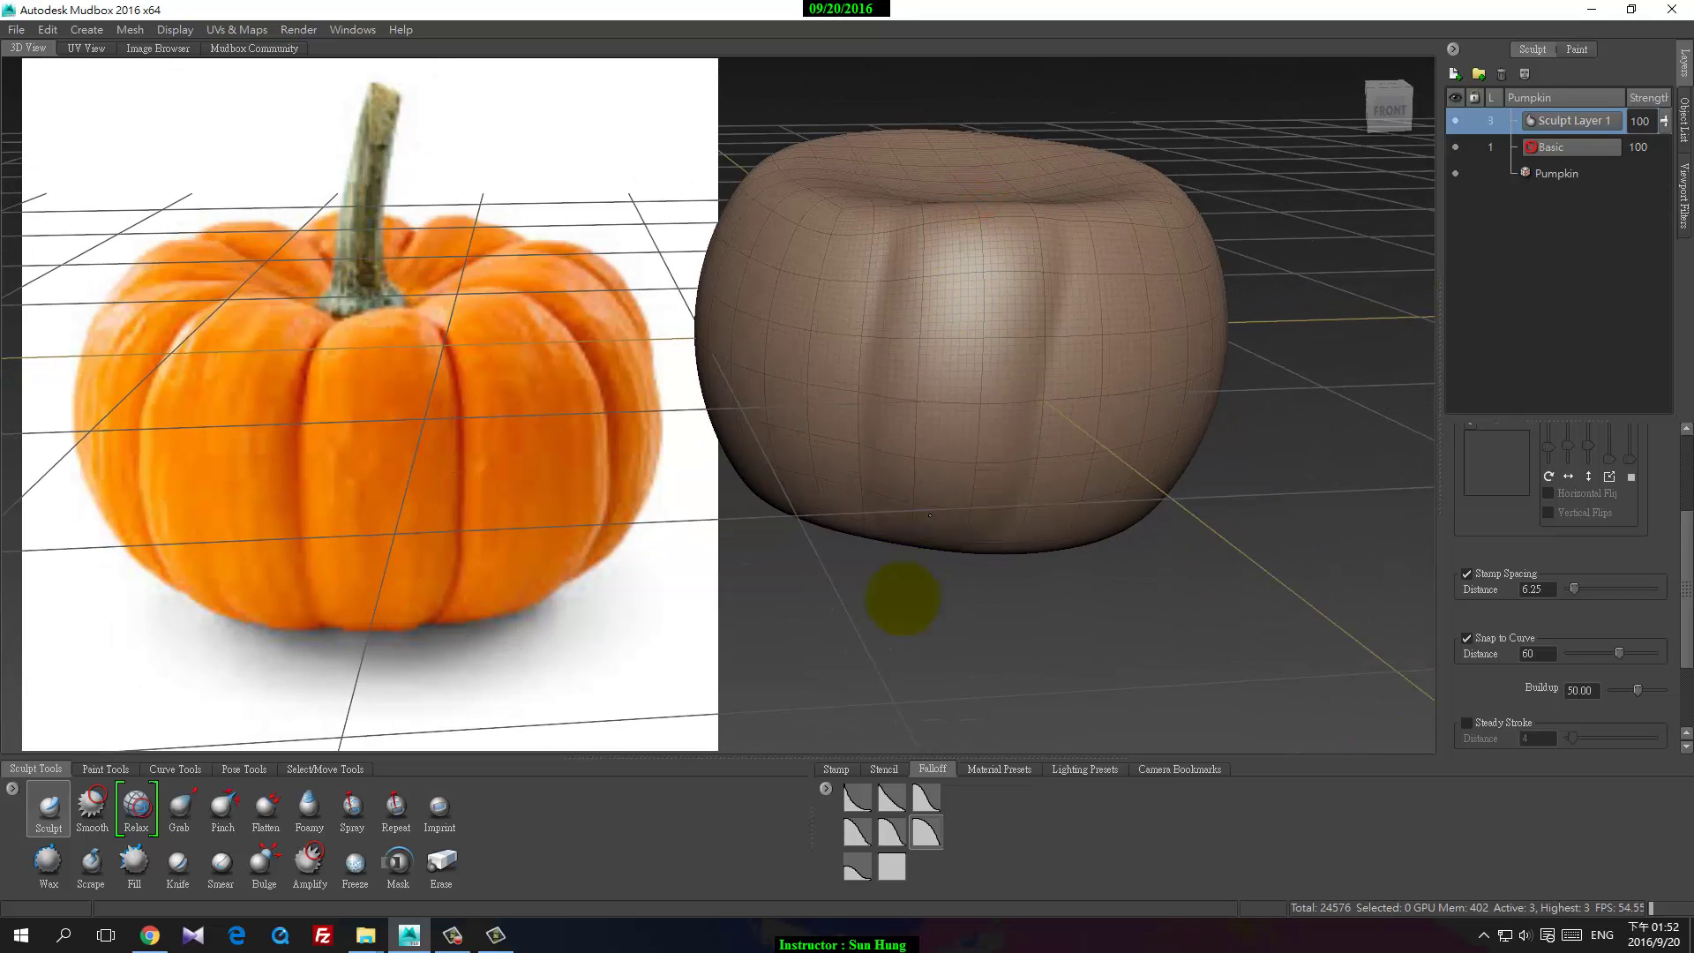
{"action": "left_click_drag", "start_coordinate": [968, 215], "coordinate": [935, 659]}
{"action": "mouse_move", "coordinate": [1009, 432]}
{"action": "left_mouse_down", "text": "alt"}
{"action": "mouse_move", "coordinate": [919, 408]}
{"action": "mouse_move", "coordinate": [1025, 177]}
{"action": "mouse_move", "coordinate": [1020, 231]}
{"action": "left_mouse_up", "text": "alt"}
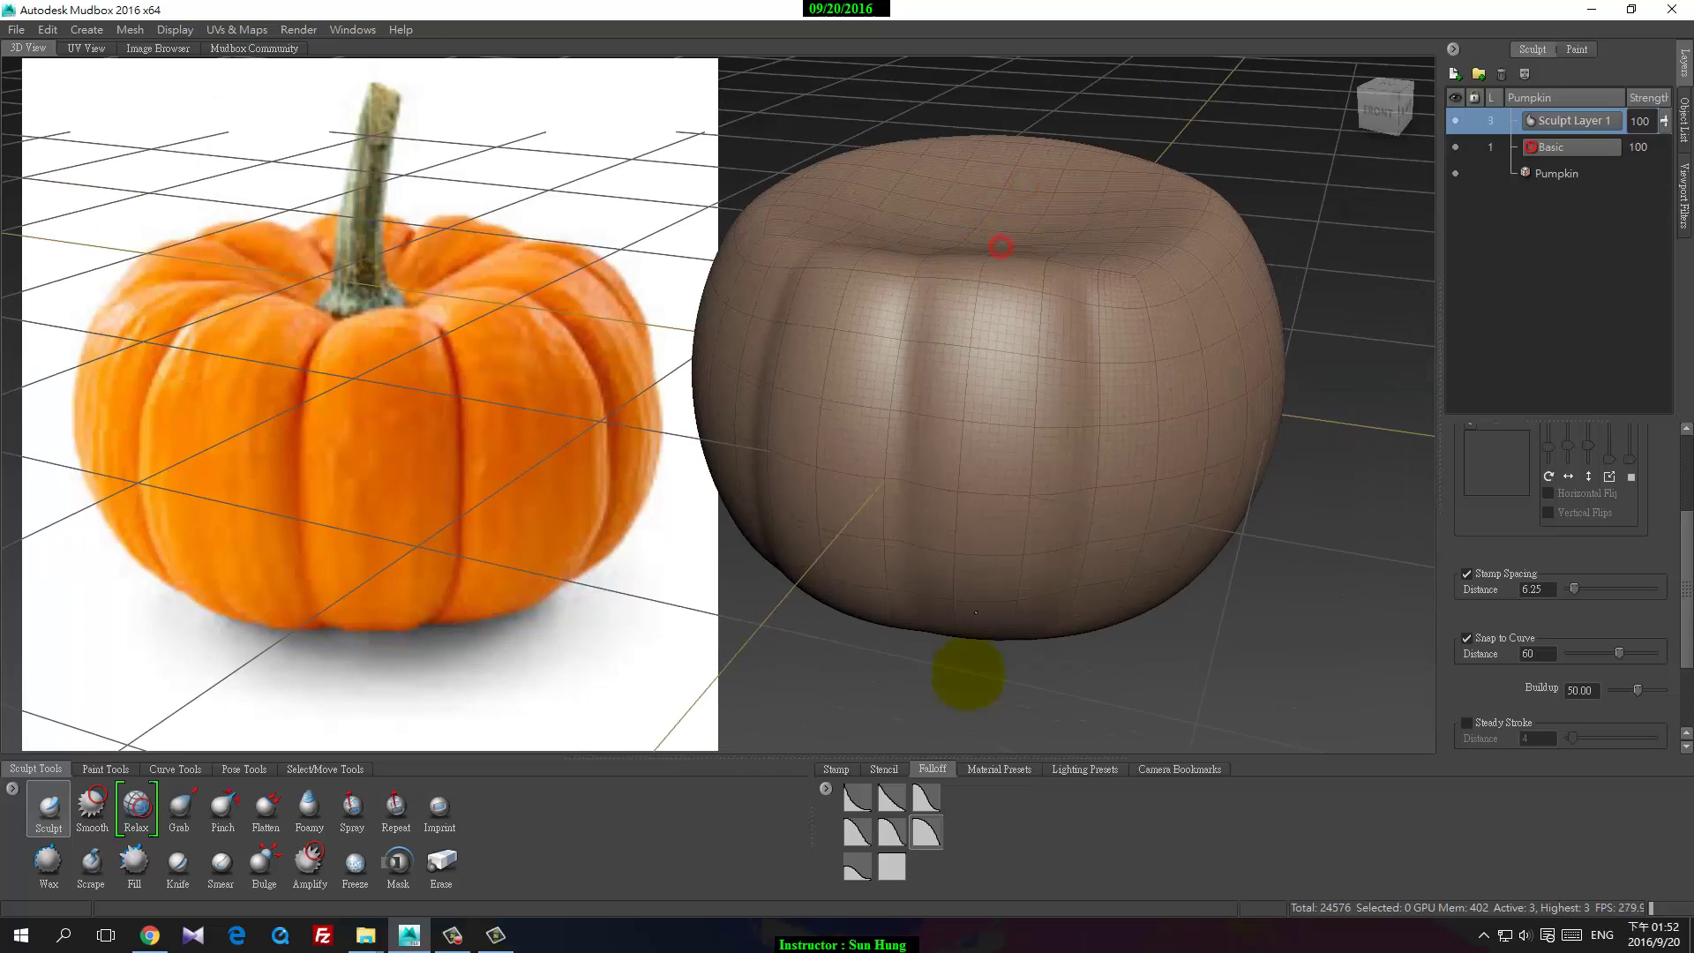
Step: Carve evenly spaced vertical grooves down the pumpkin's right side with Sculpt brush strokes
{"action": "mouse_move", "coordinate": [979, 397]}
{"action": "left_mouse_down", "text": "alt"}
{"action": "mouse_move", "coordinate": [897, 382]}
{"action": "mouse_move", "coordinate": [928, 201]}
{"action": "left_mouse_up", "text": "alt"}
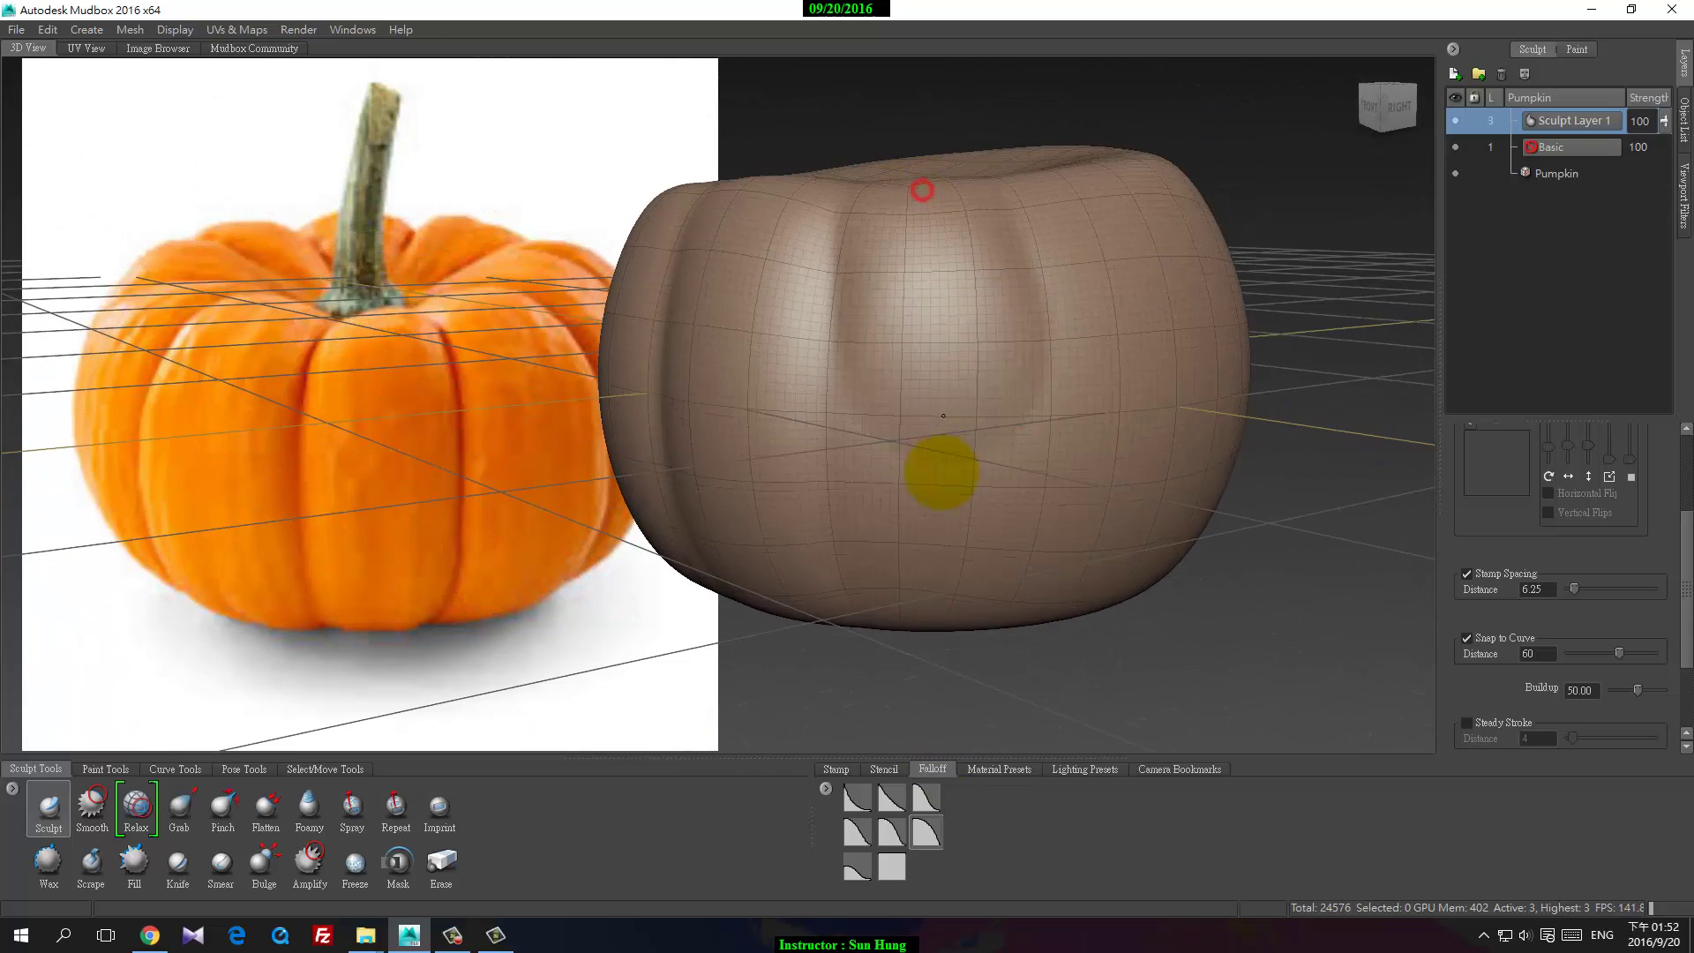
{"action": "left_click_drag", "start_coordinate": [1016, 364], "coordinate": [956, 375], "text": "alt"}
{"action": "mouse_move", "coordinate": [916, 316]}
{"action": "left_mouse_down", "text": "alt"}
{"action": "mouse_move", "coordinate": [900, 393]}
{"action": "mouse_move", "coordinate": [892, 188]}
{"action": "mouse_move", "coordinate": [877, 617]}
{"action": "left_mouse_up", "text": "alt"}
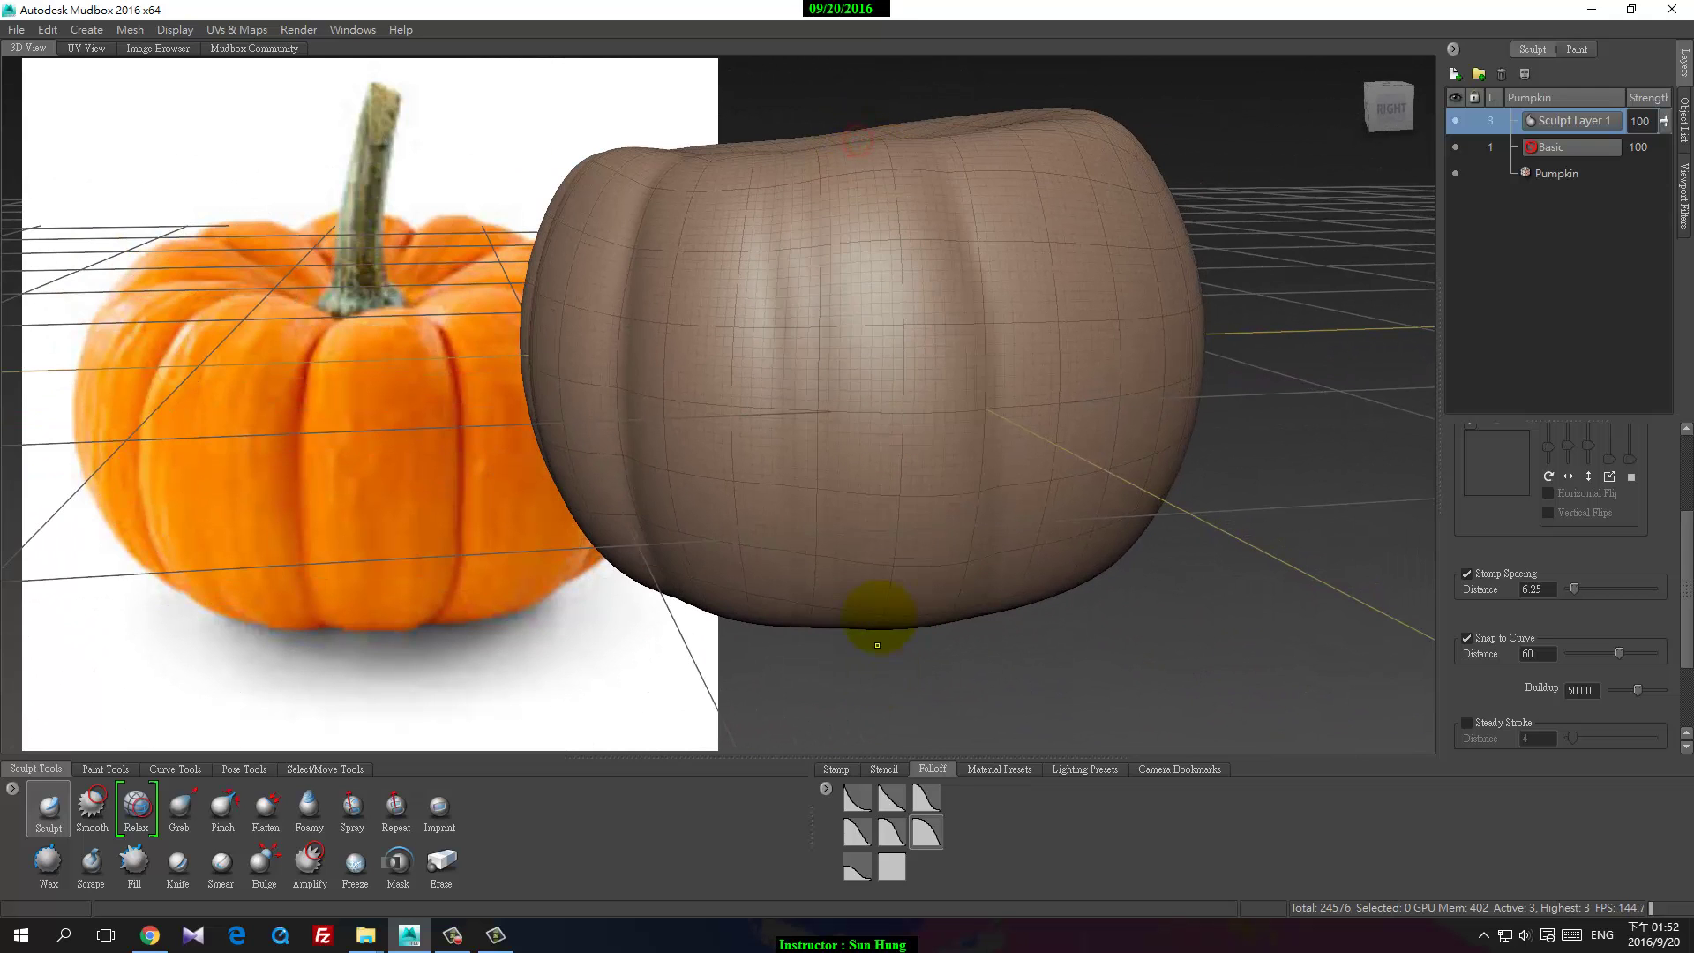
{"action": "left_click_drag", "start_coordinate": [890, 152], "coordinate": [956, 697]}
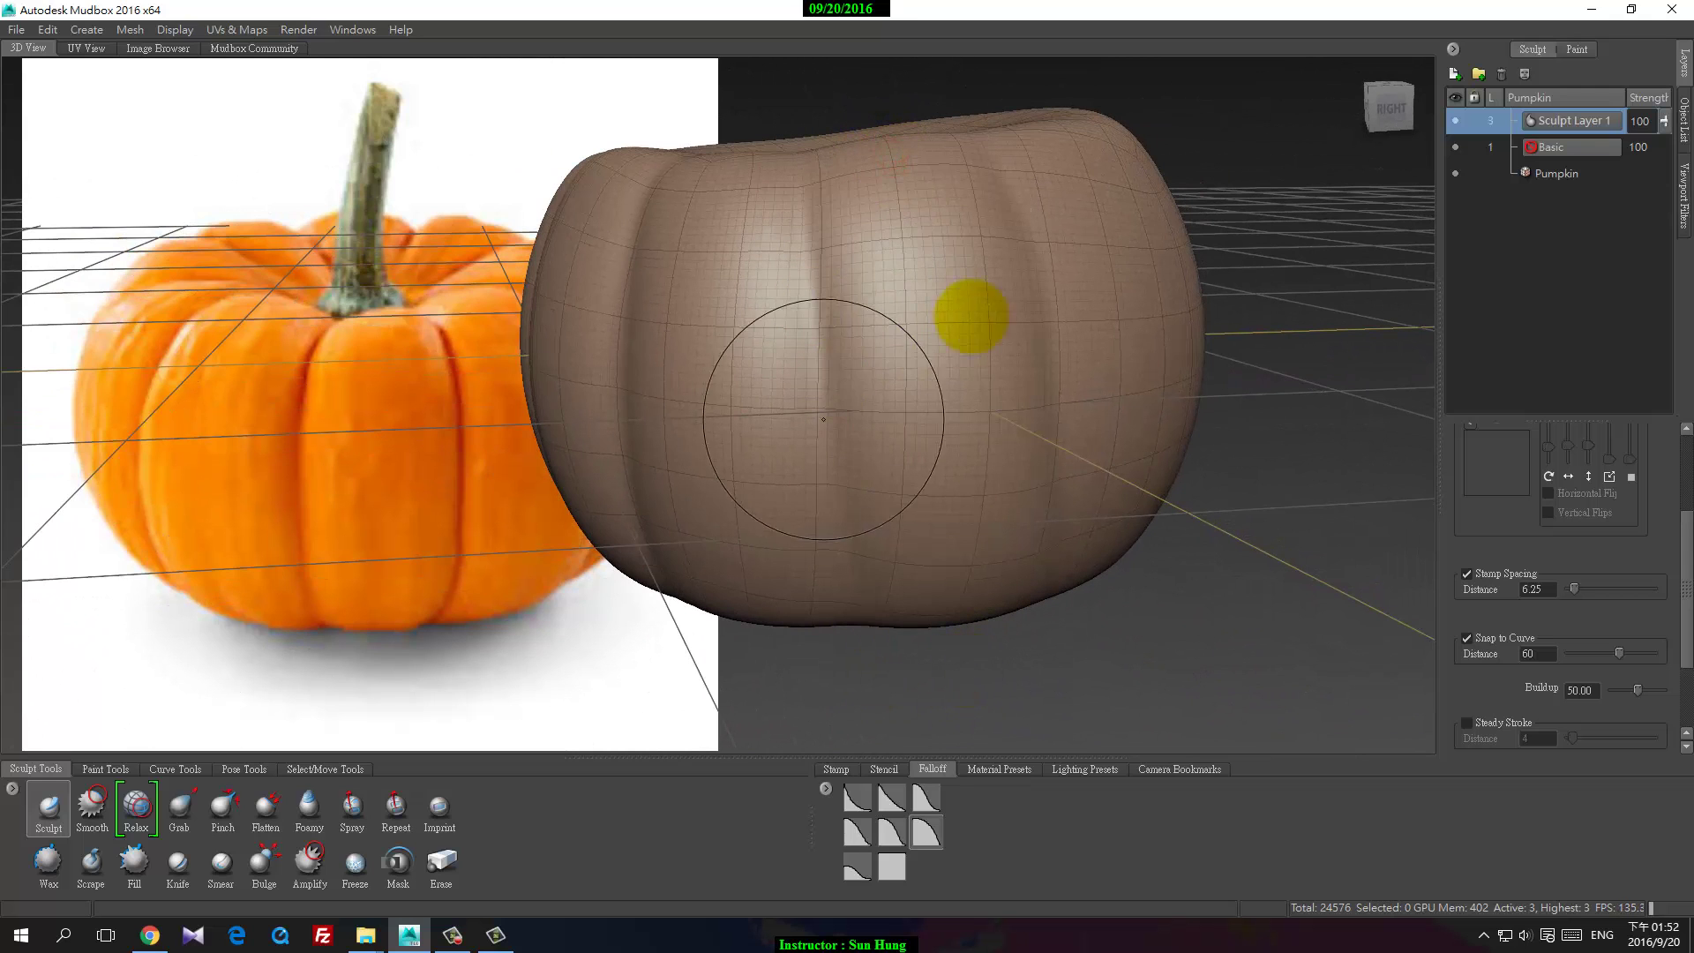
{"action": "mouse_move", "coordinate": [897, 143]}
{"action": "left_mouse_down"}
{"action": "mouse_move", "coordinate": [902, 188]}
{"action": "mouse_move", "coordinate": [979, 332]}
{"action": "mouse_move", "coordinate": [940, 337]}
{"action": "mouse_move", "coordinate": [859, 284]}
{"action": "left_mouse_up"}
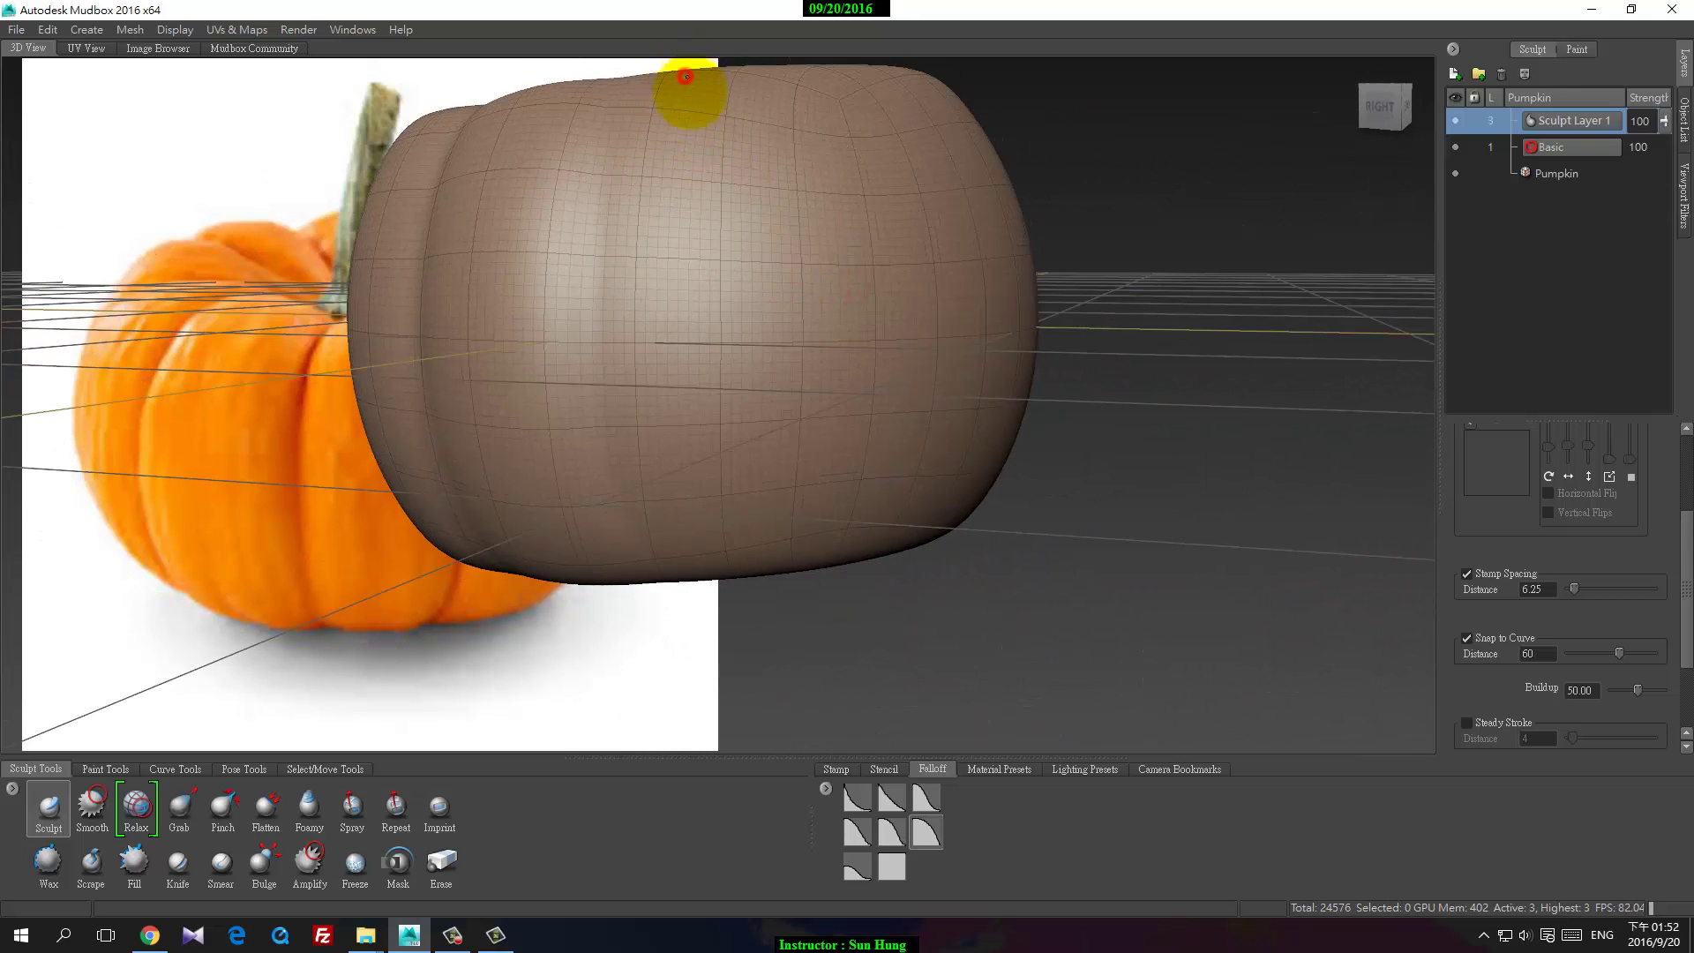
Step: Continue the vertical grooves around the back of the pumpkin, keeping the segments similar in width
{"action": "mouse_move", "coordinate": [686, 77]}
{"action": "left_mouse_down"}
{"action": "mouse_move", "coordinate": [745, 673]}
{"action": "mouse_move", "coordinate": [821, 295]}
{"action": "mouse_move", "coordinate": [862, 378]}
{"action": "mouse_move", "coordinate": [692, 359]}
{"action": "mouse_move", "coordinate": [469, 220]}
{"action": "mouse_move", "coordinate": [578, 219]}
{"action": "left_mouse_up"}
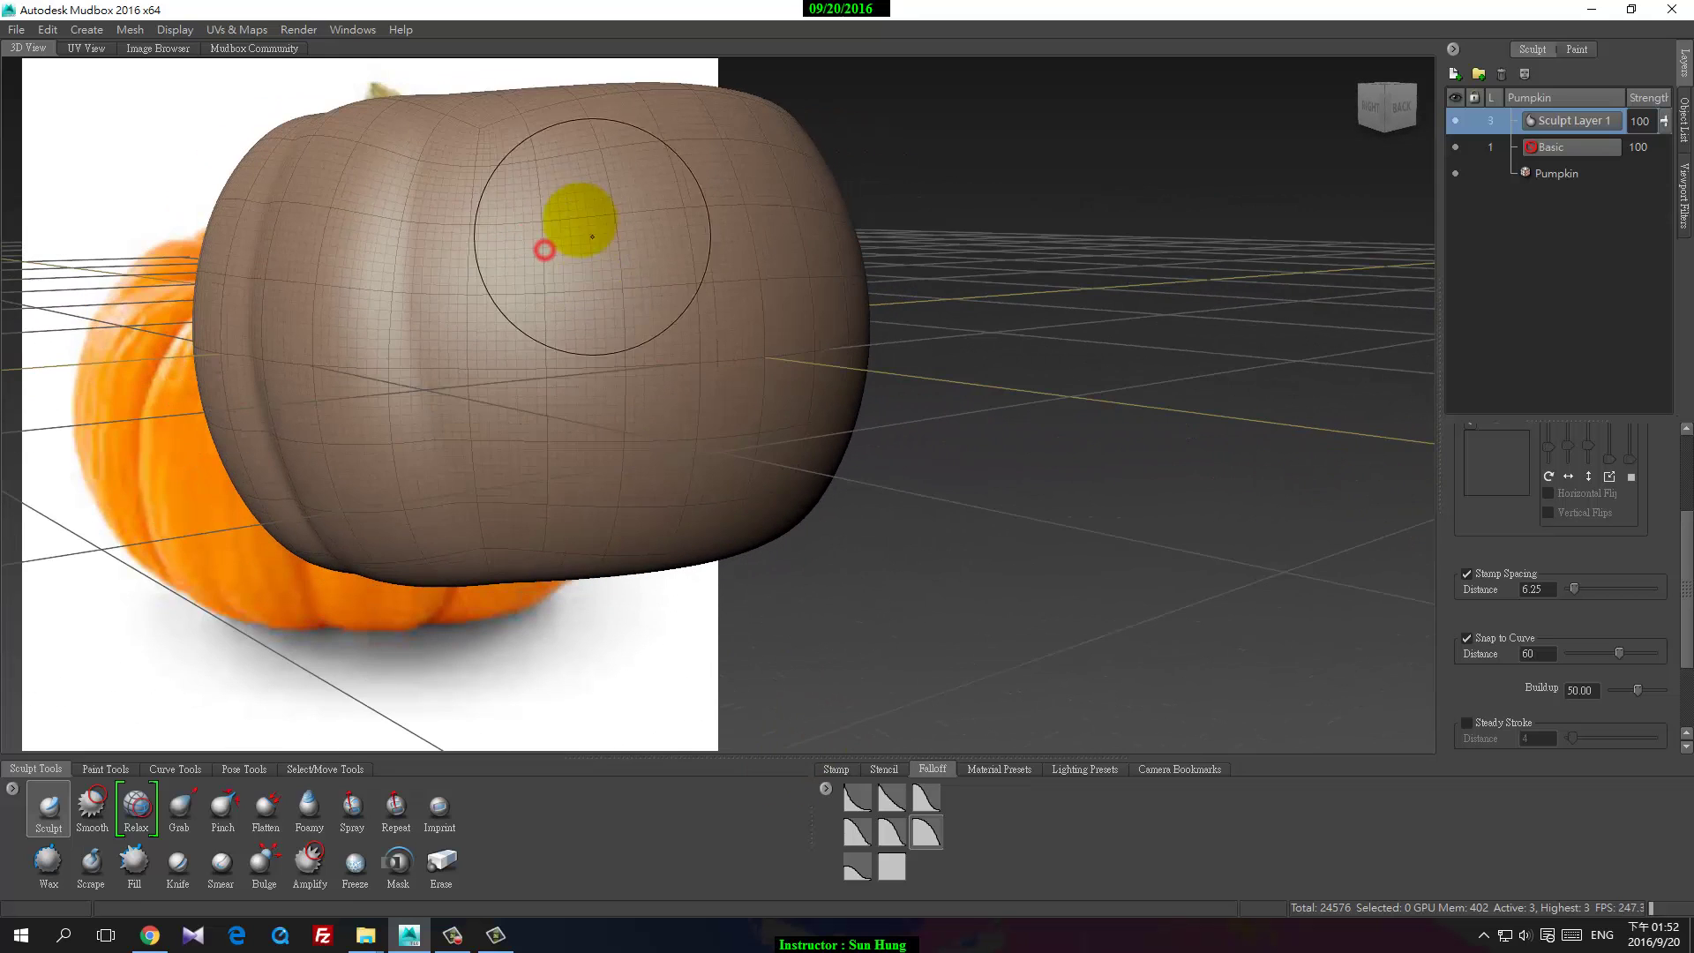
{"action": "left_click_drag", "start_coordinate": [492, 83], "coordinate": [500, 491]}
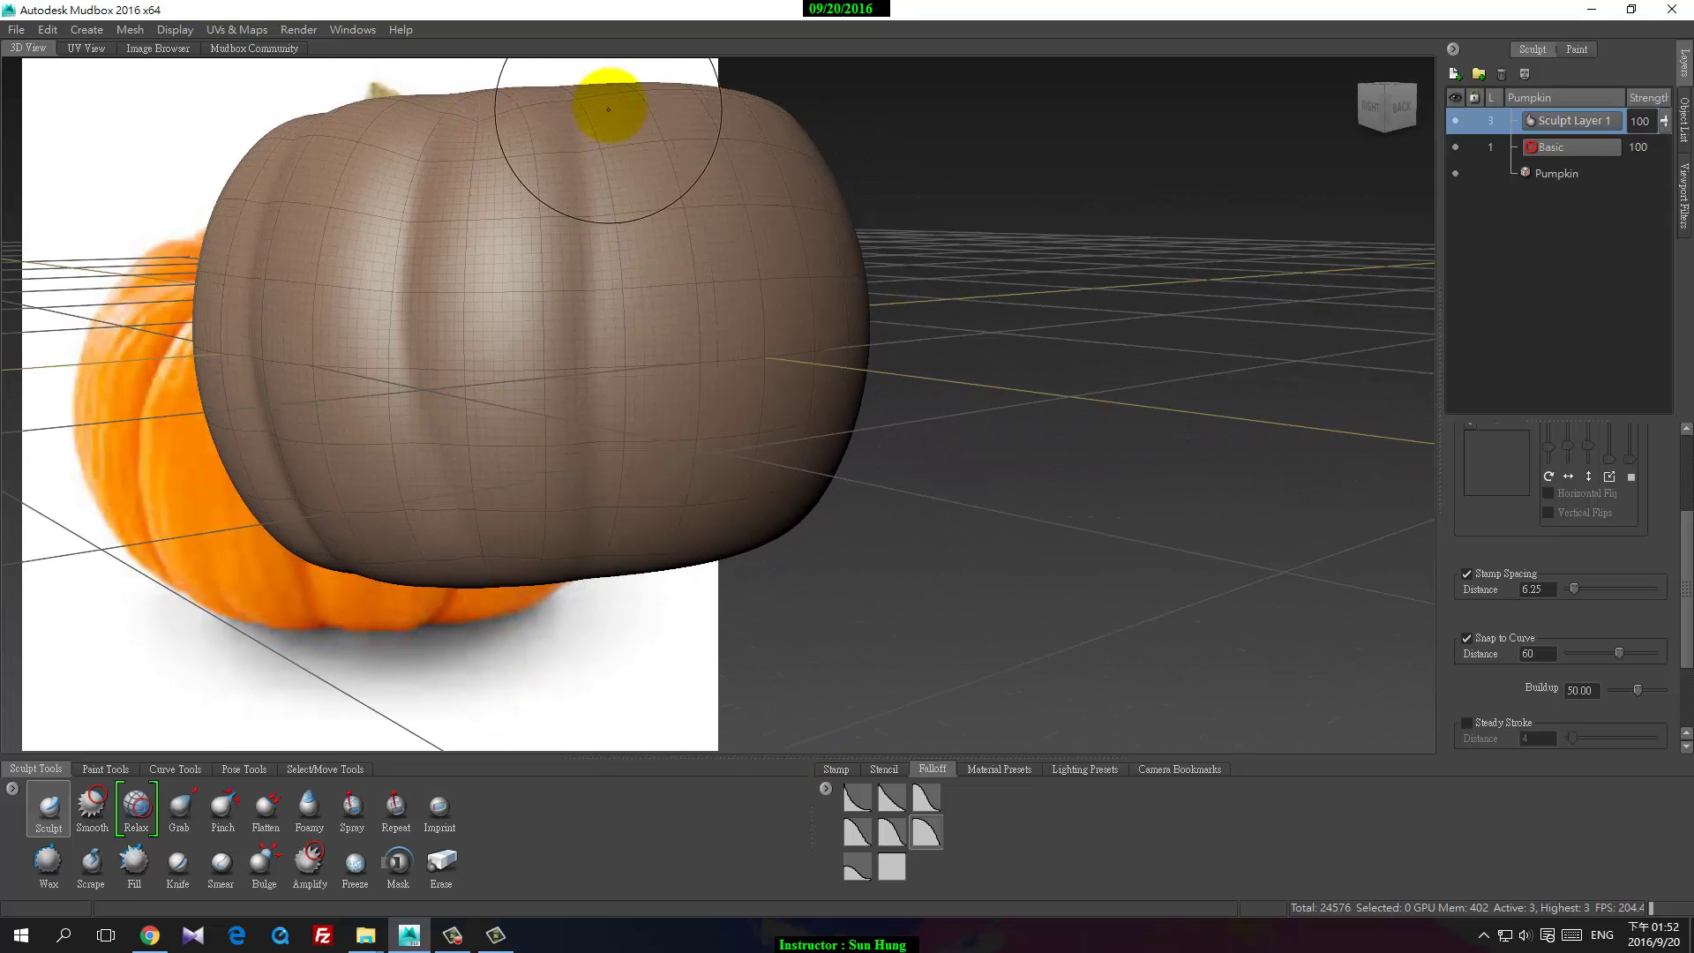
{"action": "mouse_move", "coordinate": [635, 75]}
{"action": "left_mouse_down"}
{"action": "mouse_move", "coordinate": [674, 756]}
{"action": "mouse_move", "coordinate": [605, 352]}
{"action": "mouse_move", "coordinate": [474, 208]}
{"action": "left_mouse_up"}
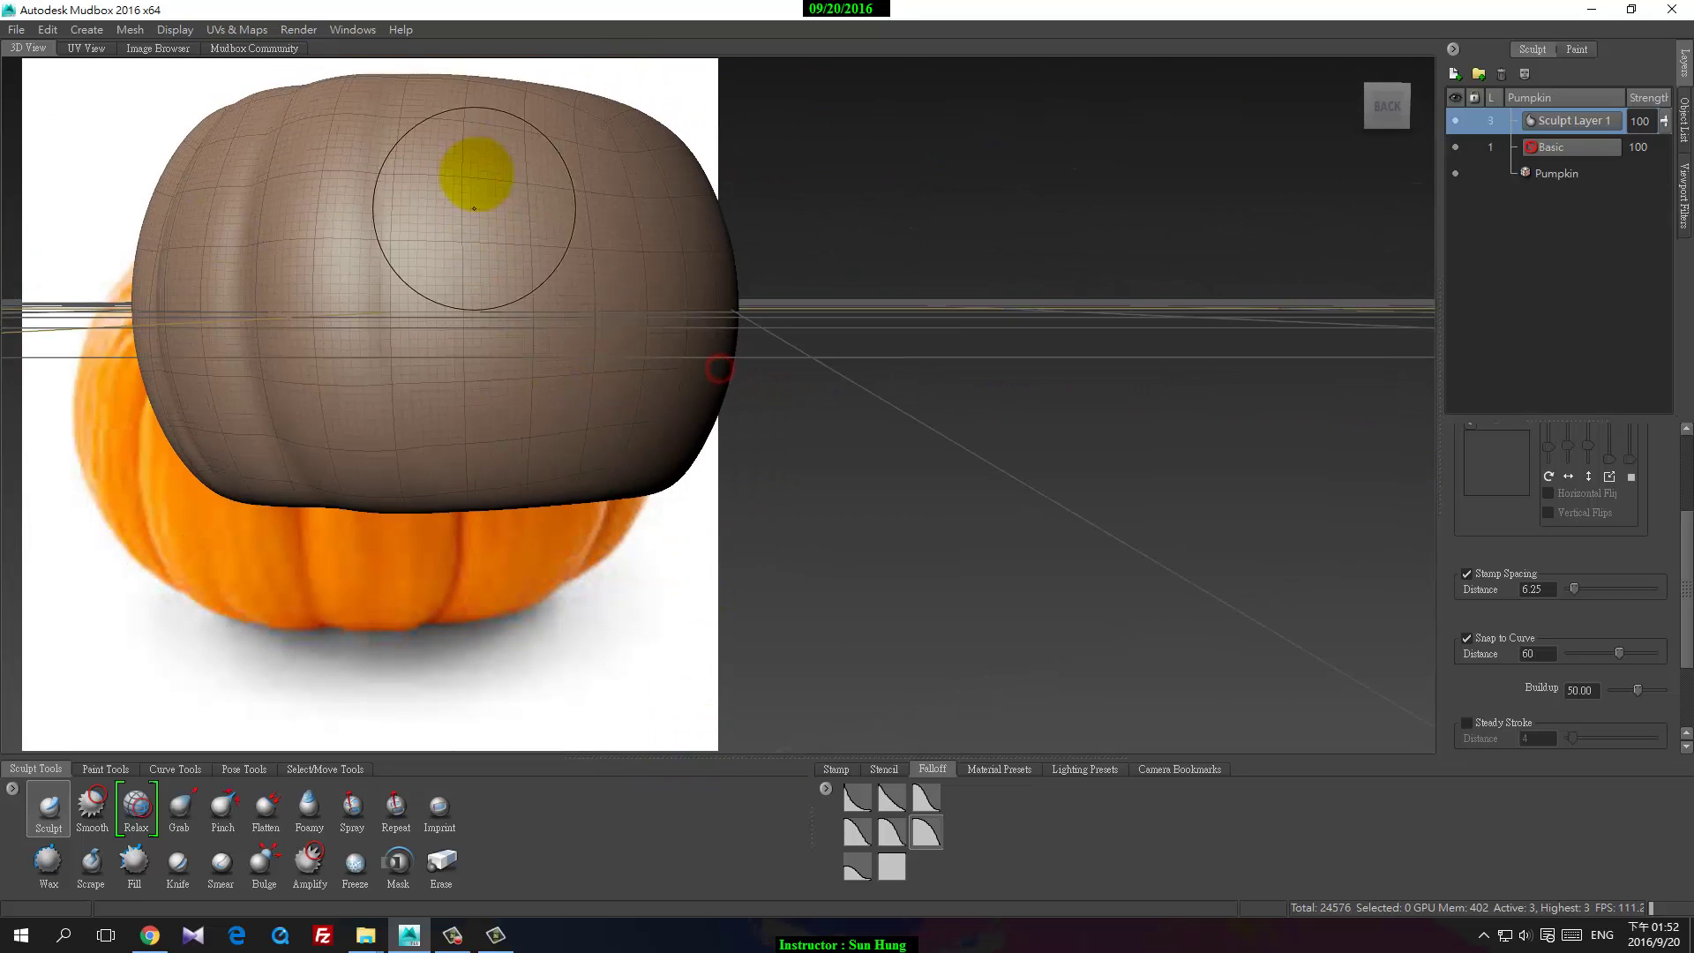
{"action": "left_click_drag", "start_coordinate": [453, 66], "coordinate": [485, 503]}
{"action": "mouse_move", "coordinate": [546, 94]}
{"action": "left_mouse_down"}
{"action": "mouse_move", "coordinate": [567, 252]}
{"action": "mouse_move", "coordinate": [605, 322]}
{"action": "mouse_move", "coordinate": [609, 494]}
{"action": "mouse_move", "coordinate": [605, 454]}
{"action": "mouse_move", "coordinate": [651, 423]}
{"action": "left_mouse_up"}
{"action": "mouse_move", "coordinate": [481, 114]}
{"action": "left_mouse_down"}
{"action": "mouse_move", "coordinate": [455, 473]}
{"action": "mouse_move", "coordinate": [477, 494]}
{"action": "left_mouse_up"}
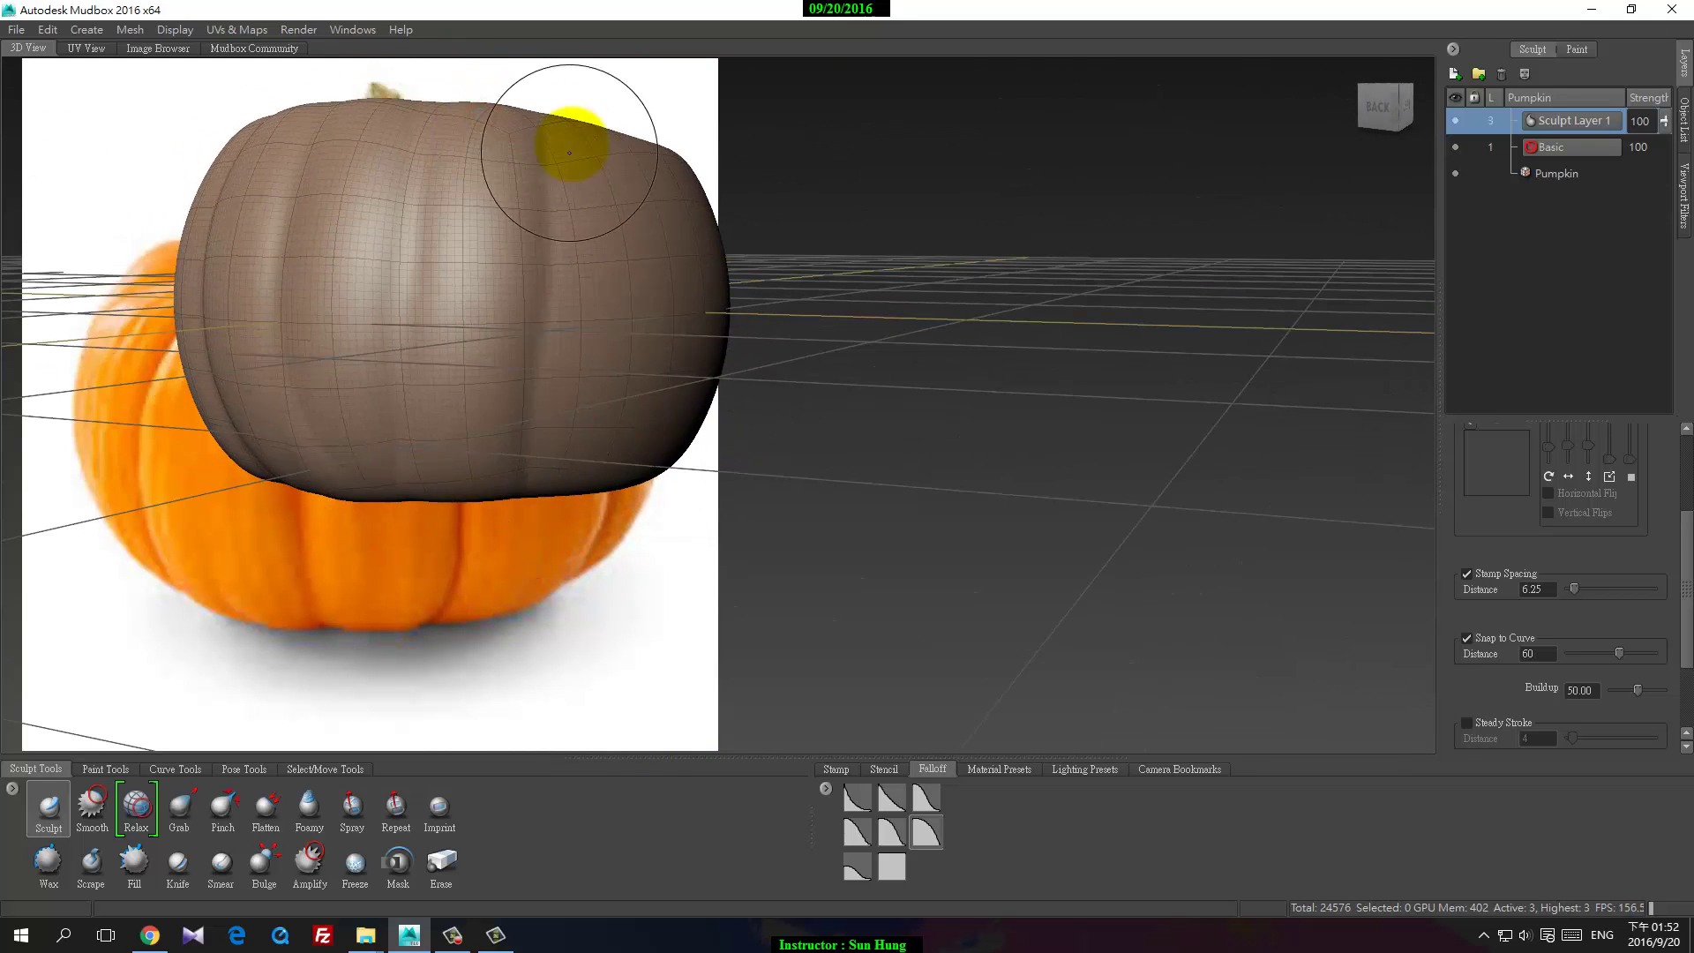
Step: Carve the vertical grooves down the pumpkin's left side from the top rim to the base
{"action": "left_click_drag", "start_coordinate": [586, 246], "coordinate": [613, 257], "text": "alt"}
{"action": "mouse_move", "coordinate": [541, 124]}
{"action": "left_mouse_down"}
{"action": "mouse_move", "coordinate": [529, 434]}
{"action": "mouse_move", "coordinate": [608, 311]}
{"action": "mouse_move", "coordinate": [662, 370]}
{"action": "left_mouse_up"}
{"action": "mouse_move", "coordinate": [662, 371]}
{"action": "left_mouse_down", "text": "alt"}
{"action": "mouse_move", "coordinate": [491, 367]}
{"action": "mouse_move", "coordinate": [664, 183]}
{"action": "mouse_move", "coordinate": [669, 538]}
{"action": "left_mouse_up", "text": "alt"}
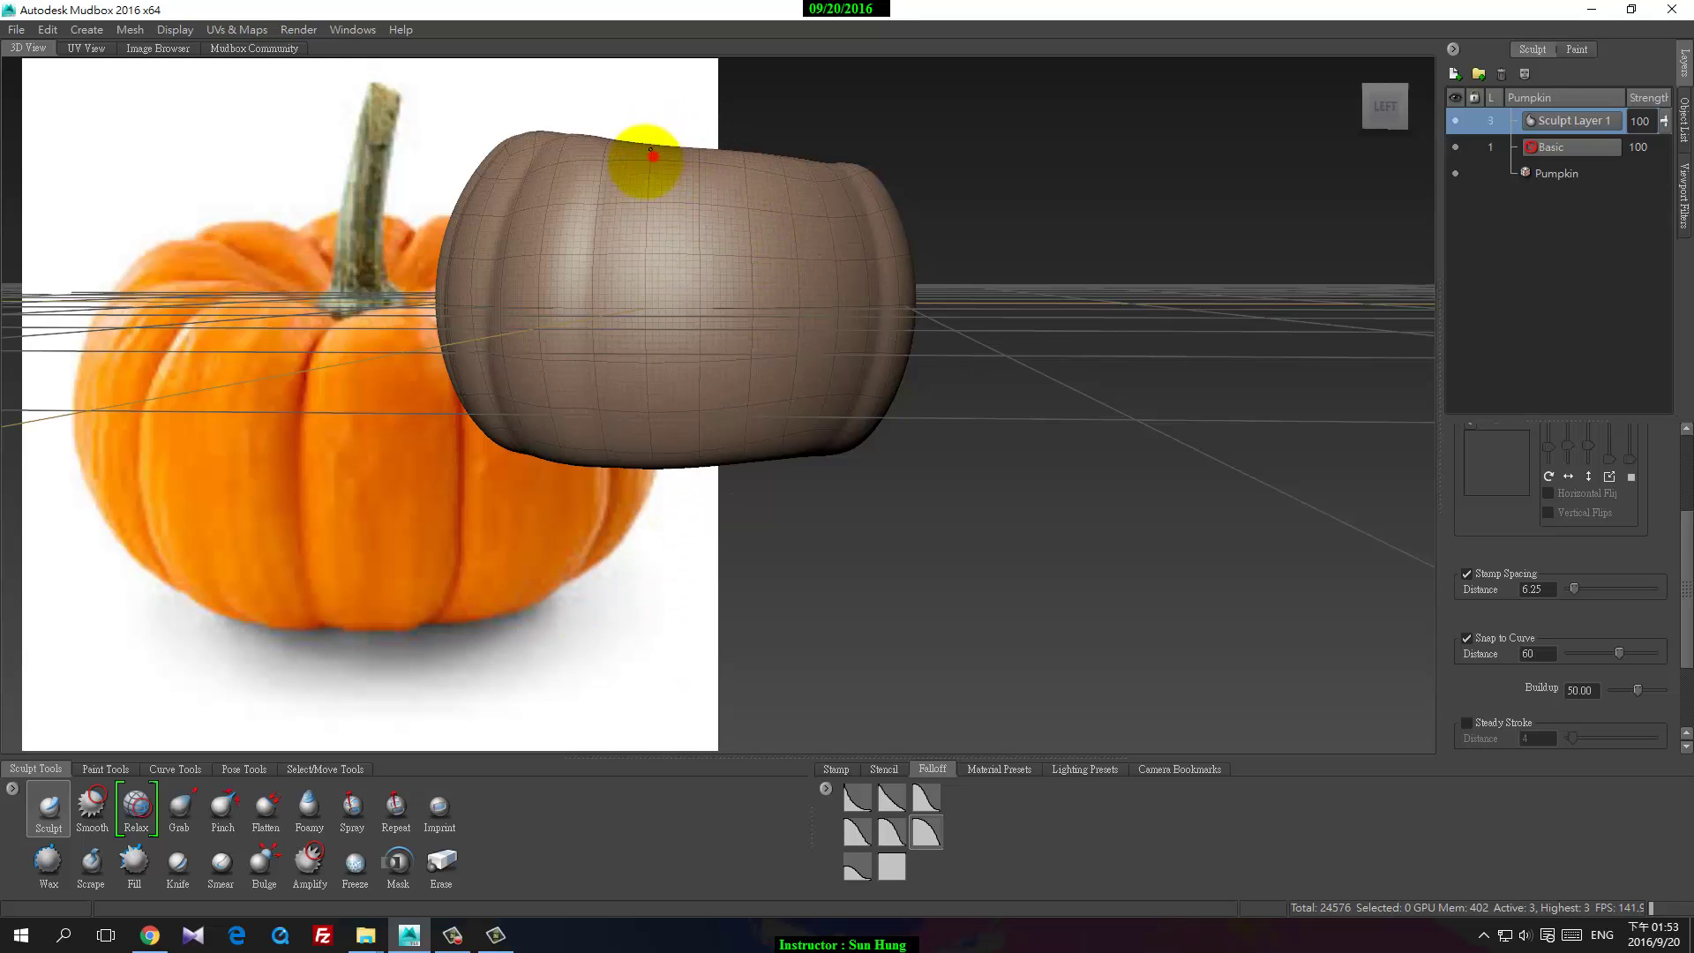
{"action": "left_click_drag", "start_coordinate": [650, 151], "coordinate": [643, 594]}
{"action": "left_click_drag", "start_coordinate": [662, 170], "coordinate": [685, 503]}
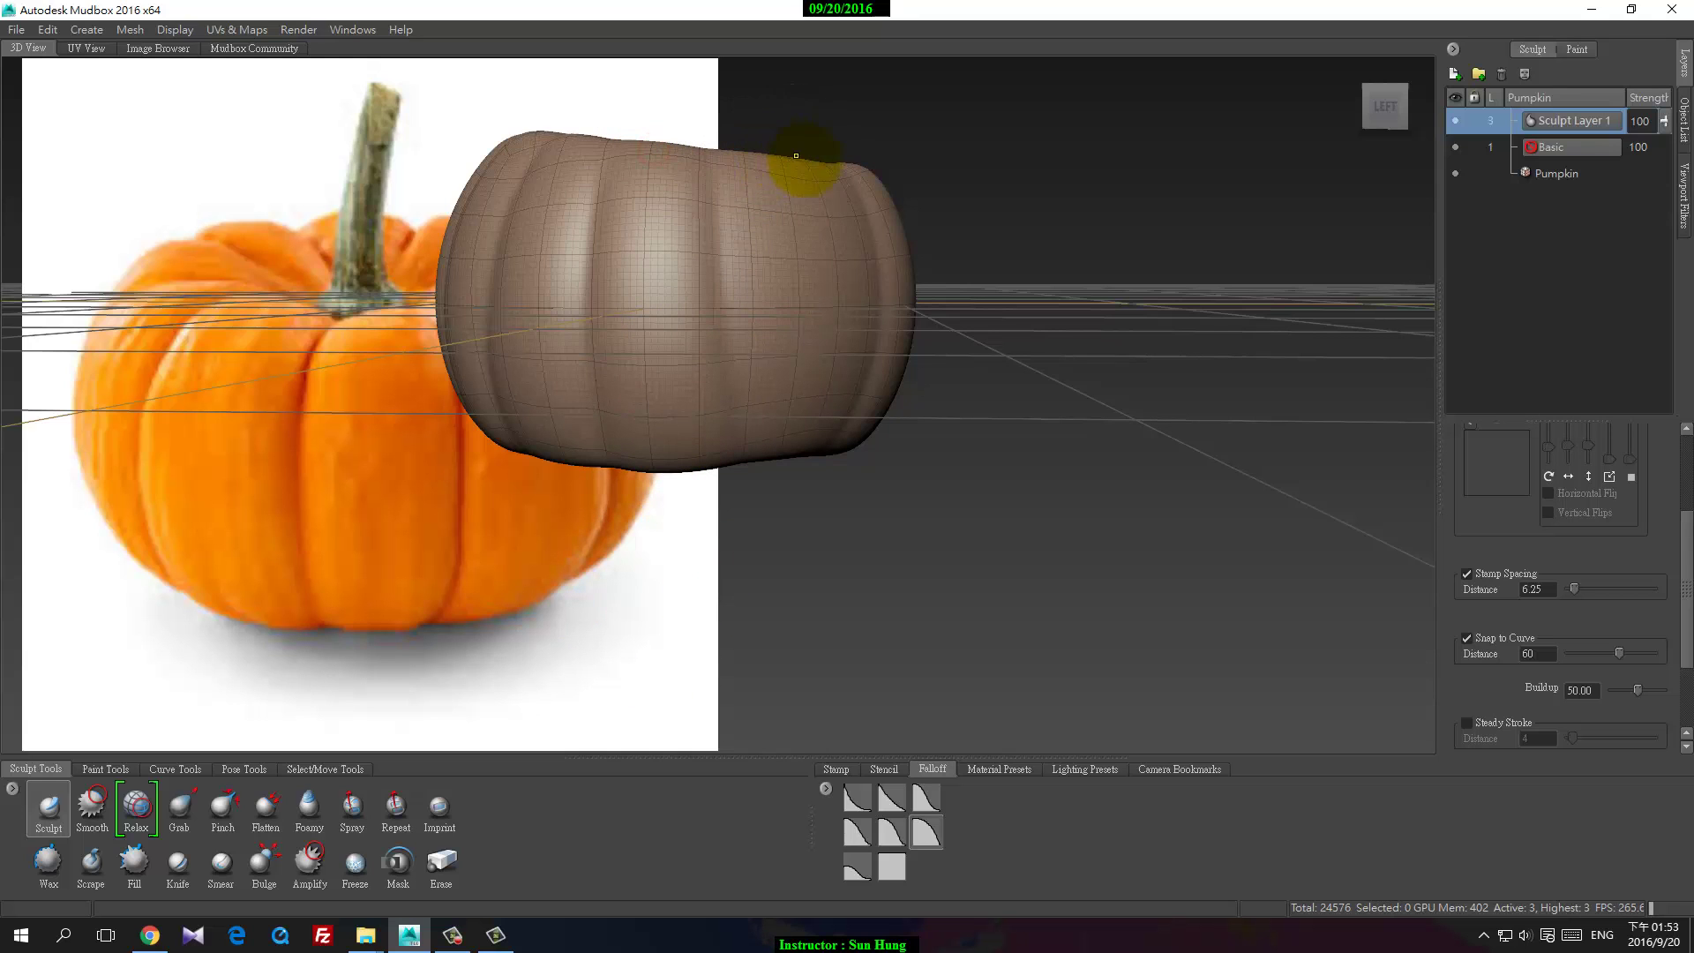
{"action": "mouse_move", "coordinate": [810, 159]}
{"action": "left_mouse_down"}
{"action": "mouse_move", "coordinate": [771, 215]}
{"action": "mouse_move", "coordinate": [757, 405]}
{"action": "mouse_move", "coordinate": [619, 383]}
{"action": "left_mouse_up"}
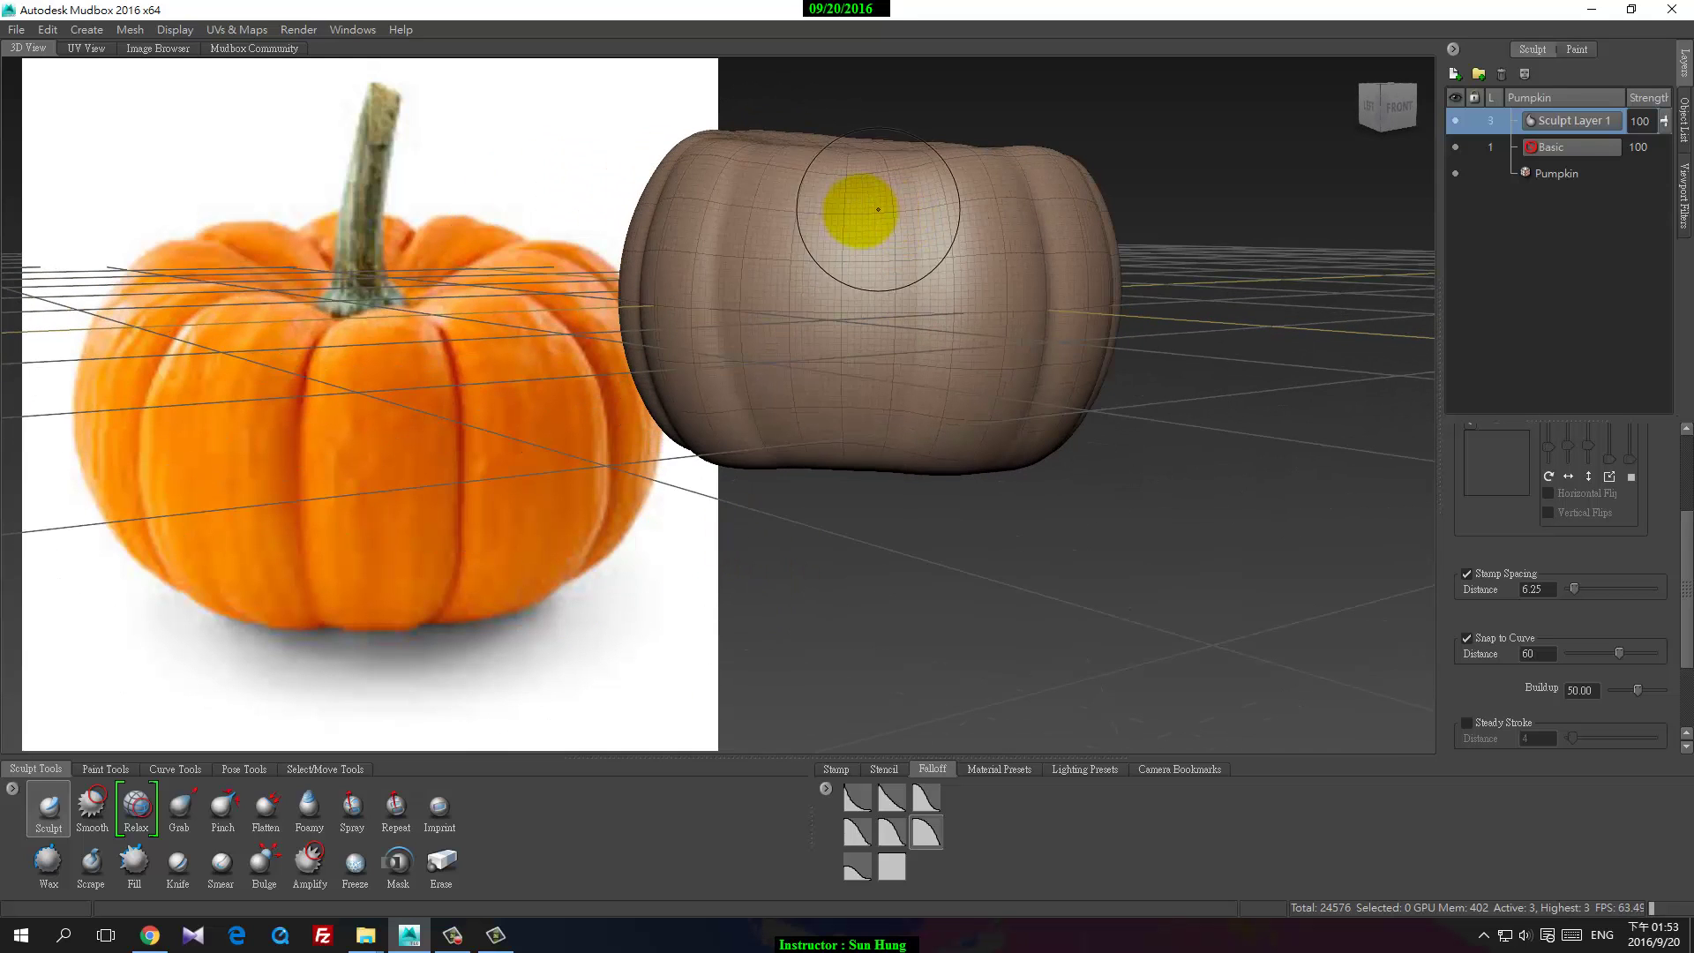
Step: Carve the last vertical grooves between the pumpkin's left side and front to complete the ring of segments
{"action": "left_click_drag", "start_coordinate": [784, 159], "coordinate": [760, 359]}
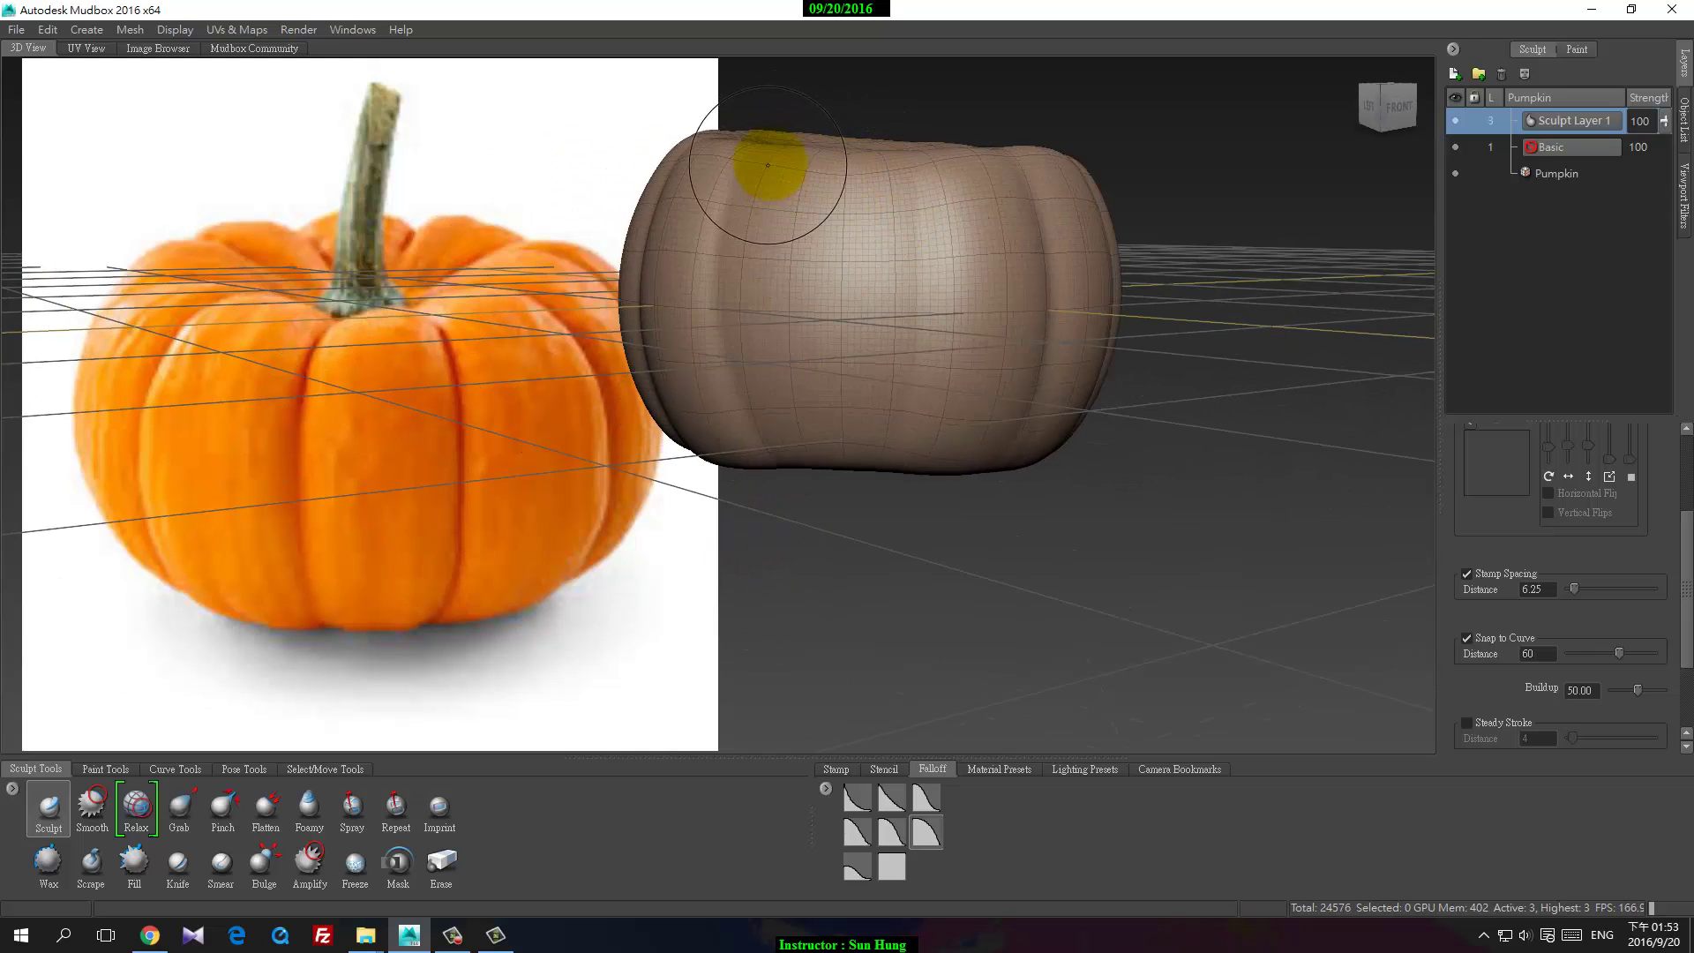
{"action": "left_click_drag", "start_coordinate": [876, 155], "coordinate": [863, 316]}
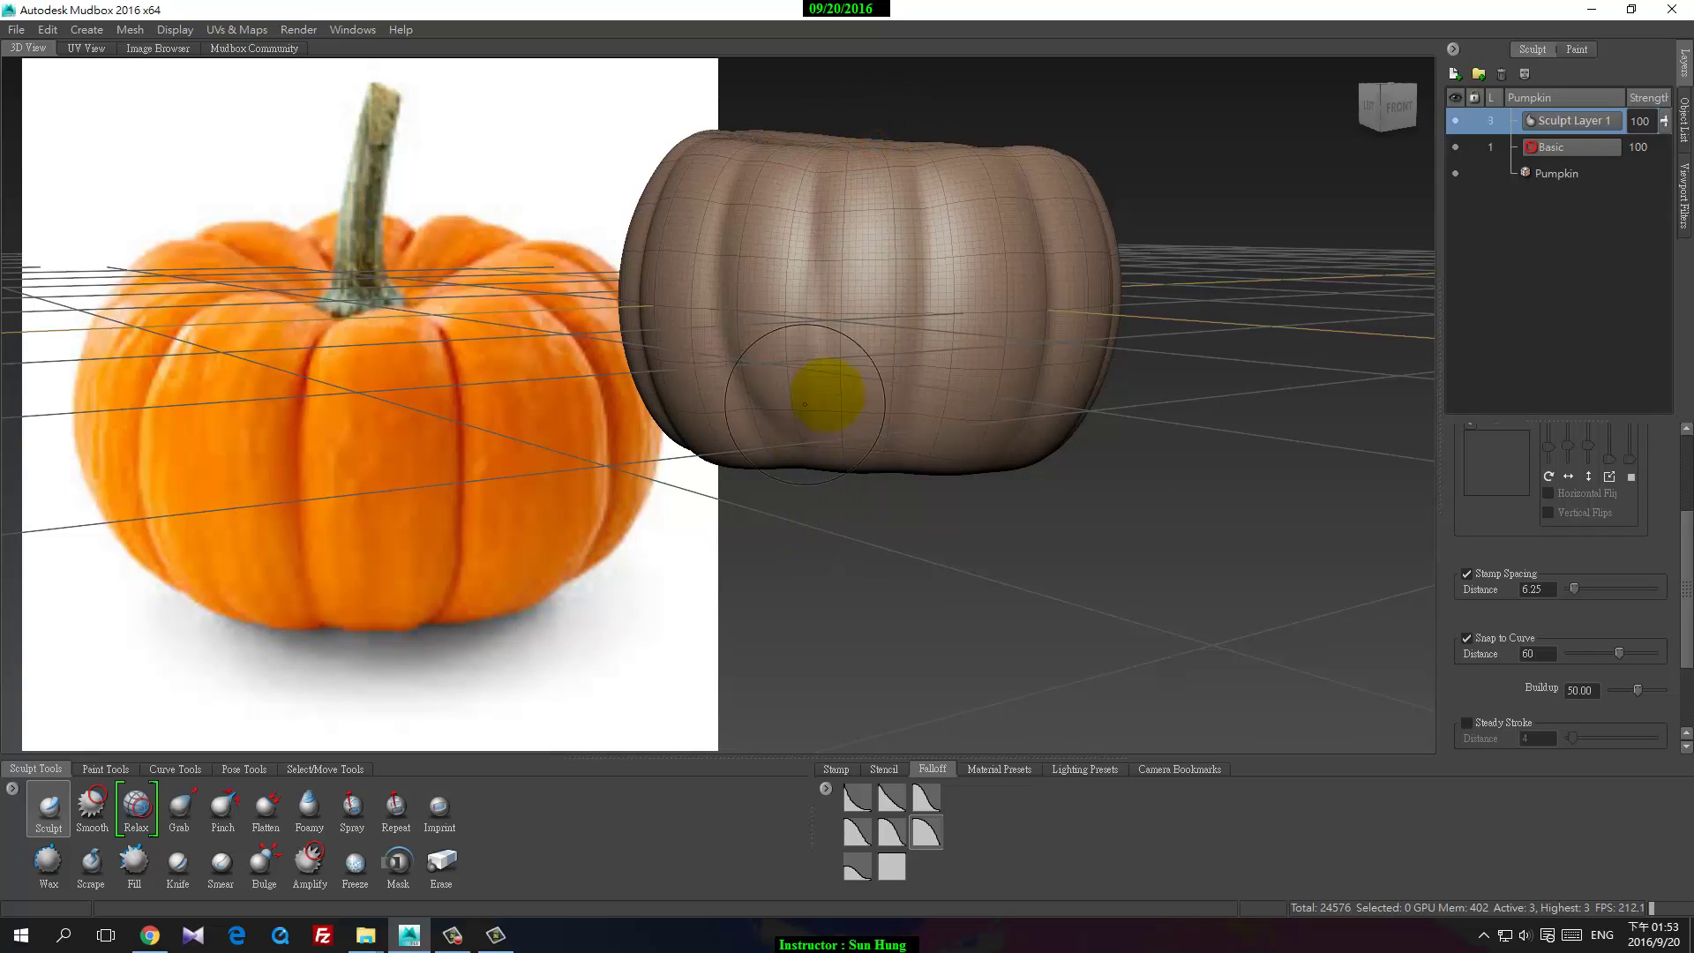
Step: Extend the grooves at the back of the pumpkin over the top rim toward the central hollow with the Sculpt brush
{"action": "left_click_drag", "start_coordinate": [805, 404], "coordinate": [837, 371], "text": "alt"}
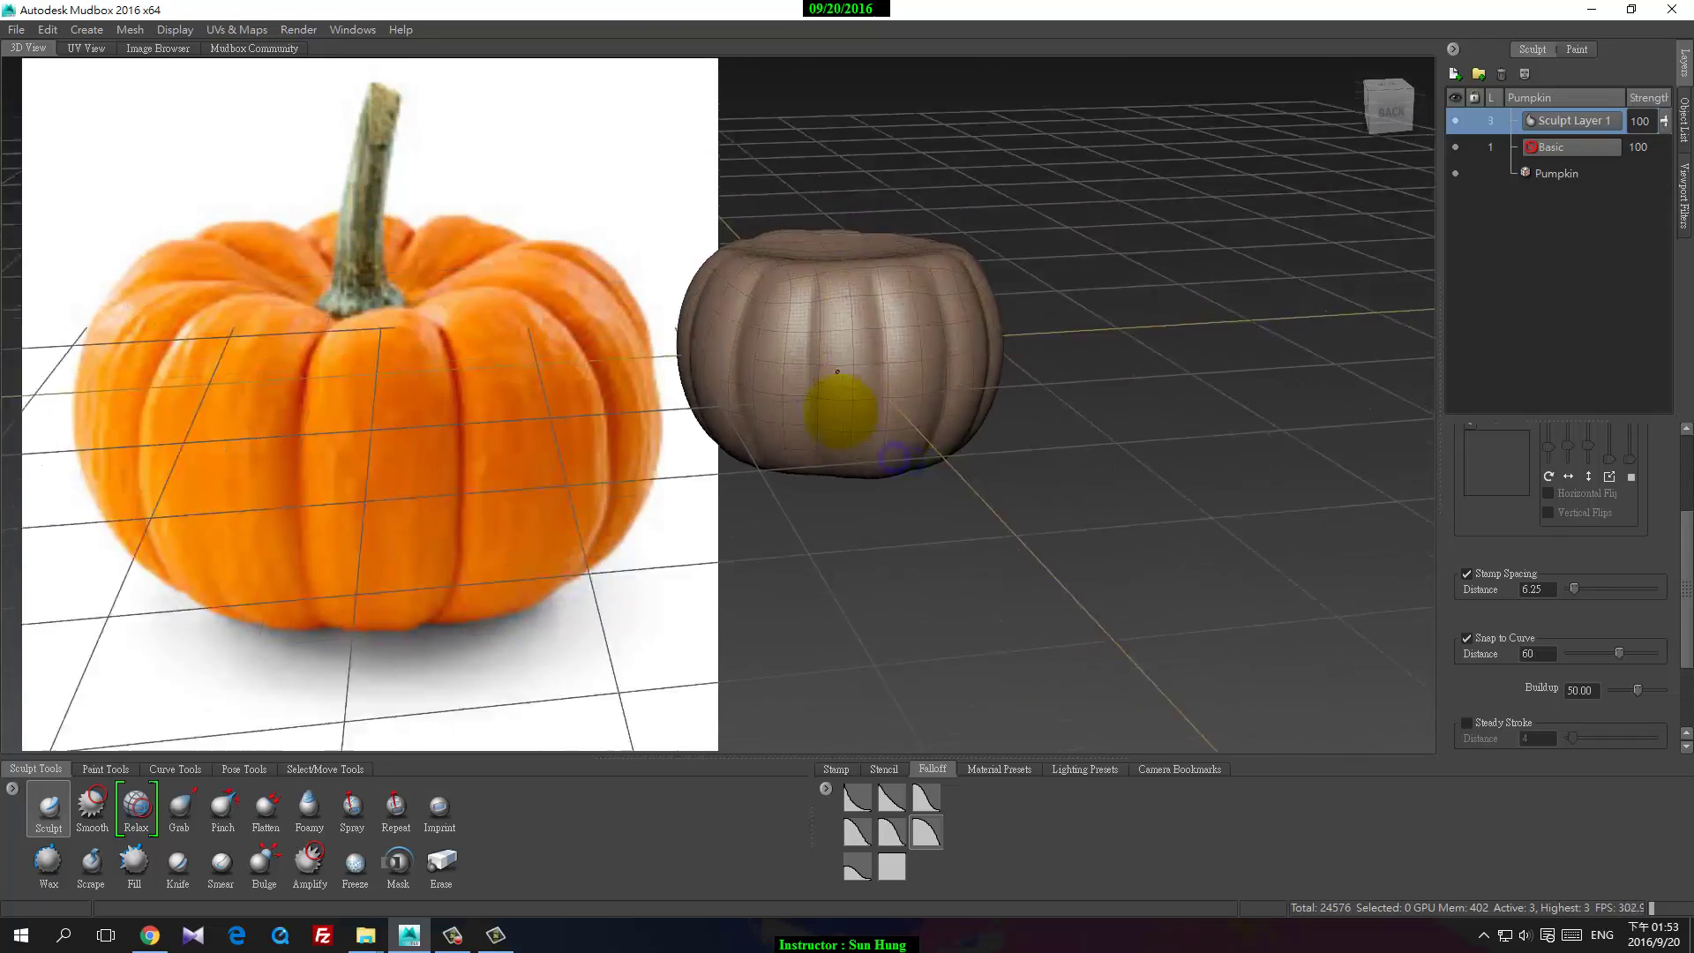
{"action": "right_click_drag", "start_coordinate": [837, 372], "coordinate": [877, 336], "text": "alt"}
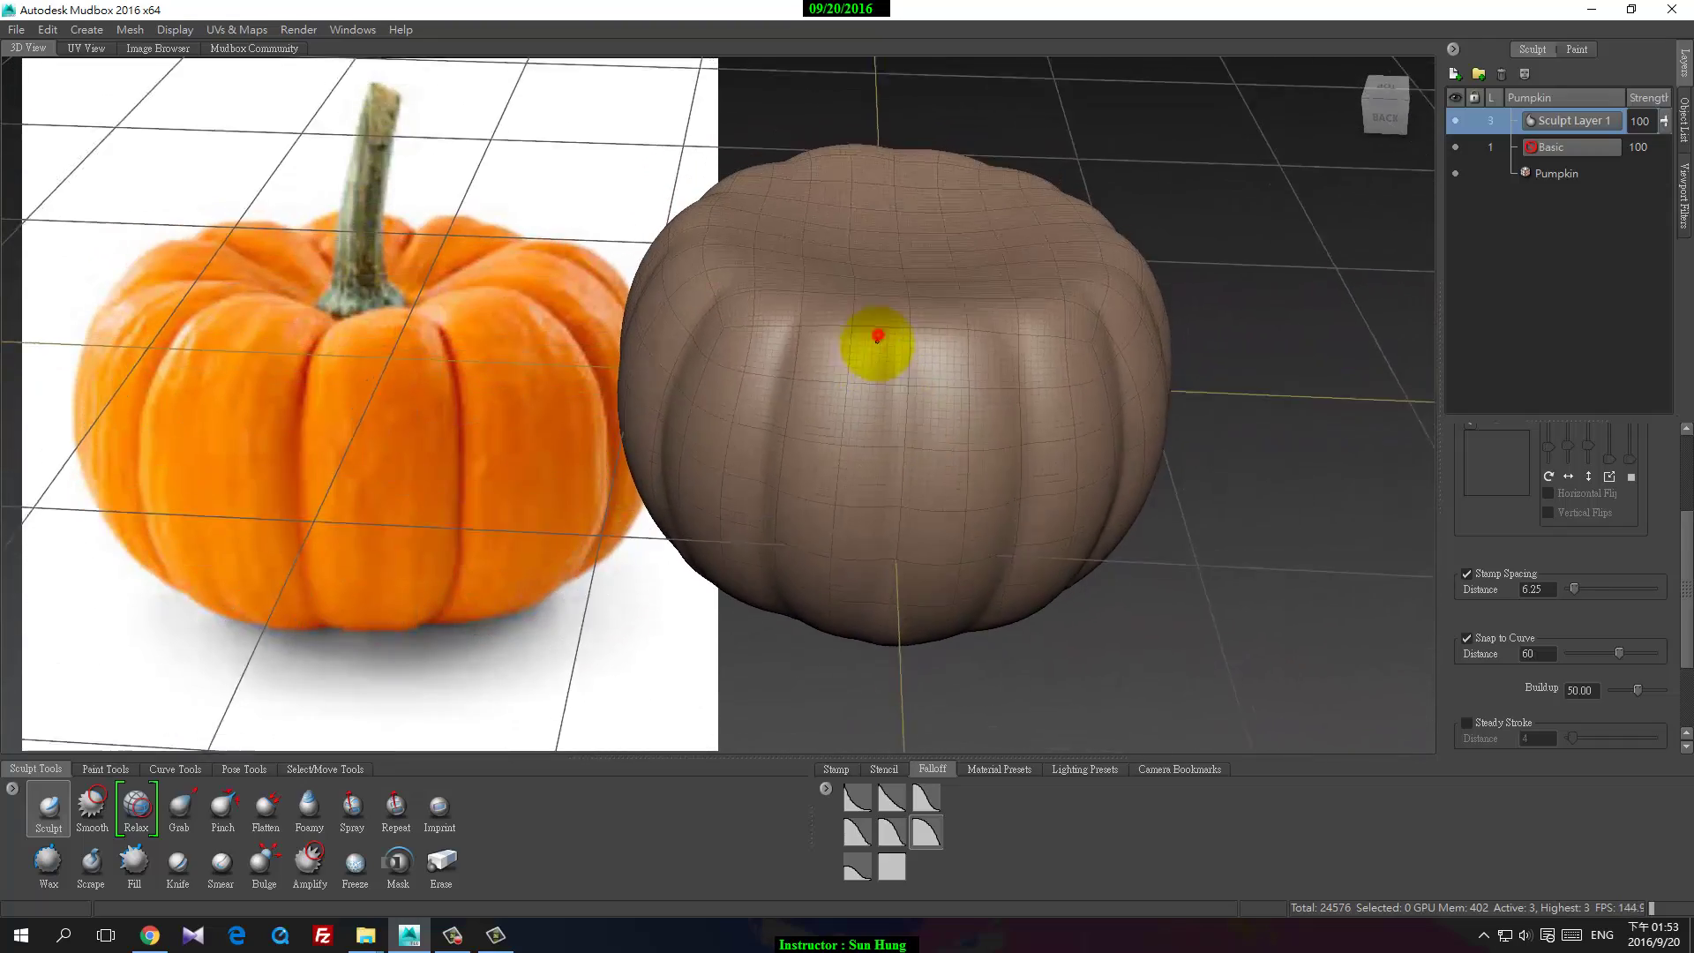
{"action": "left_click_drag", "start_coordinate": [877, 337], "coordinate": [847, 394], "text": "alt"}
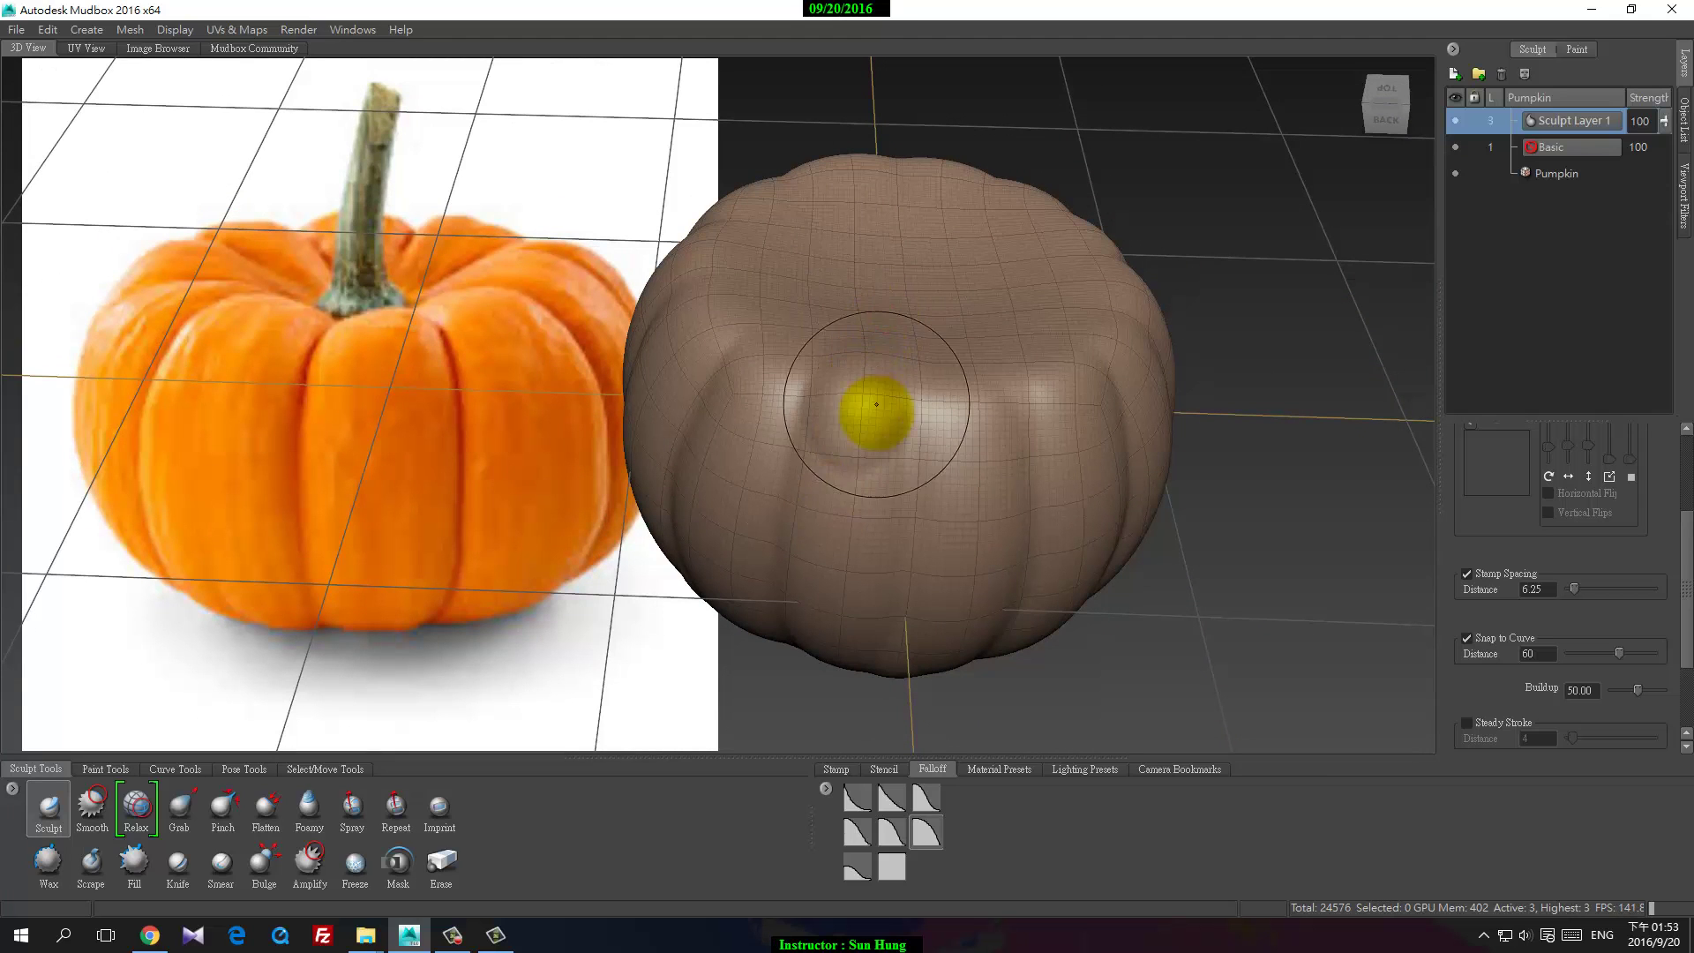
{"action": "mouse_move", "coordinate": [941, 372]}
{"action": "left_mouse_down", "text": "alt"}
{"action": "mouse_move", "coordinate": [857, 387]}
{"action": "mouse_move", "coordinate": [788, 490]}
{"action": "left_mouse_up", "text": "alt"}
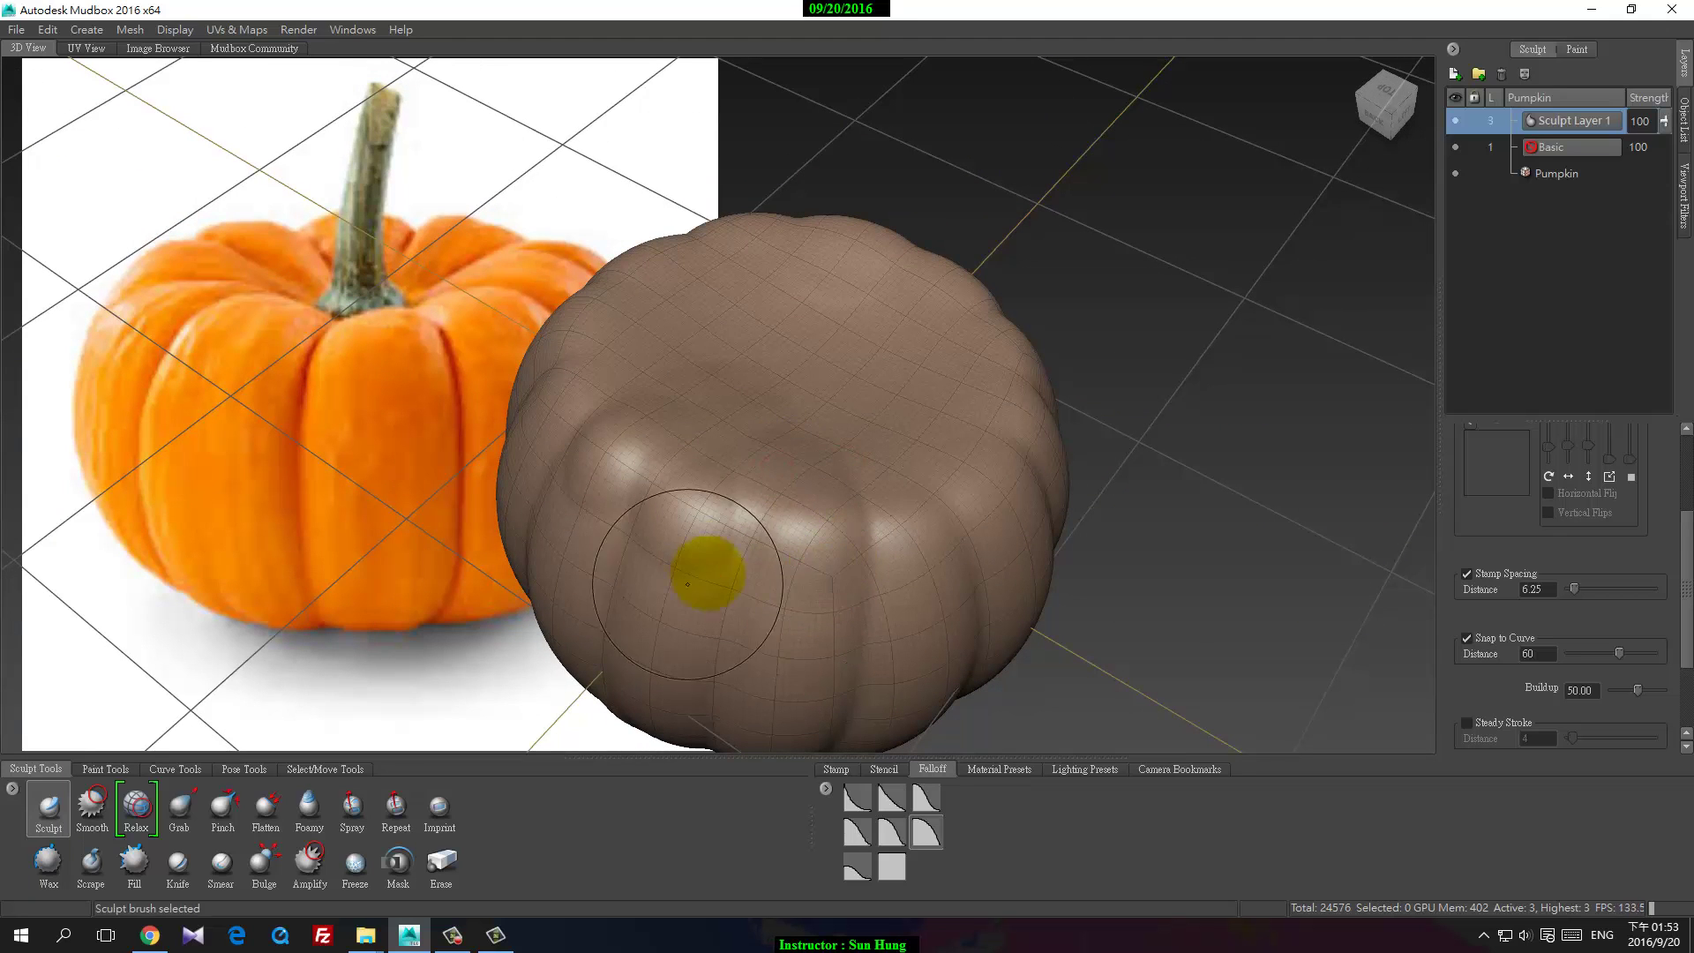
{"action": "left_click_drag", "start_coordinate": [749, 541], "coordinate": [938, 518], "text": "alt"}
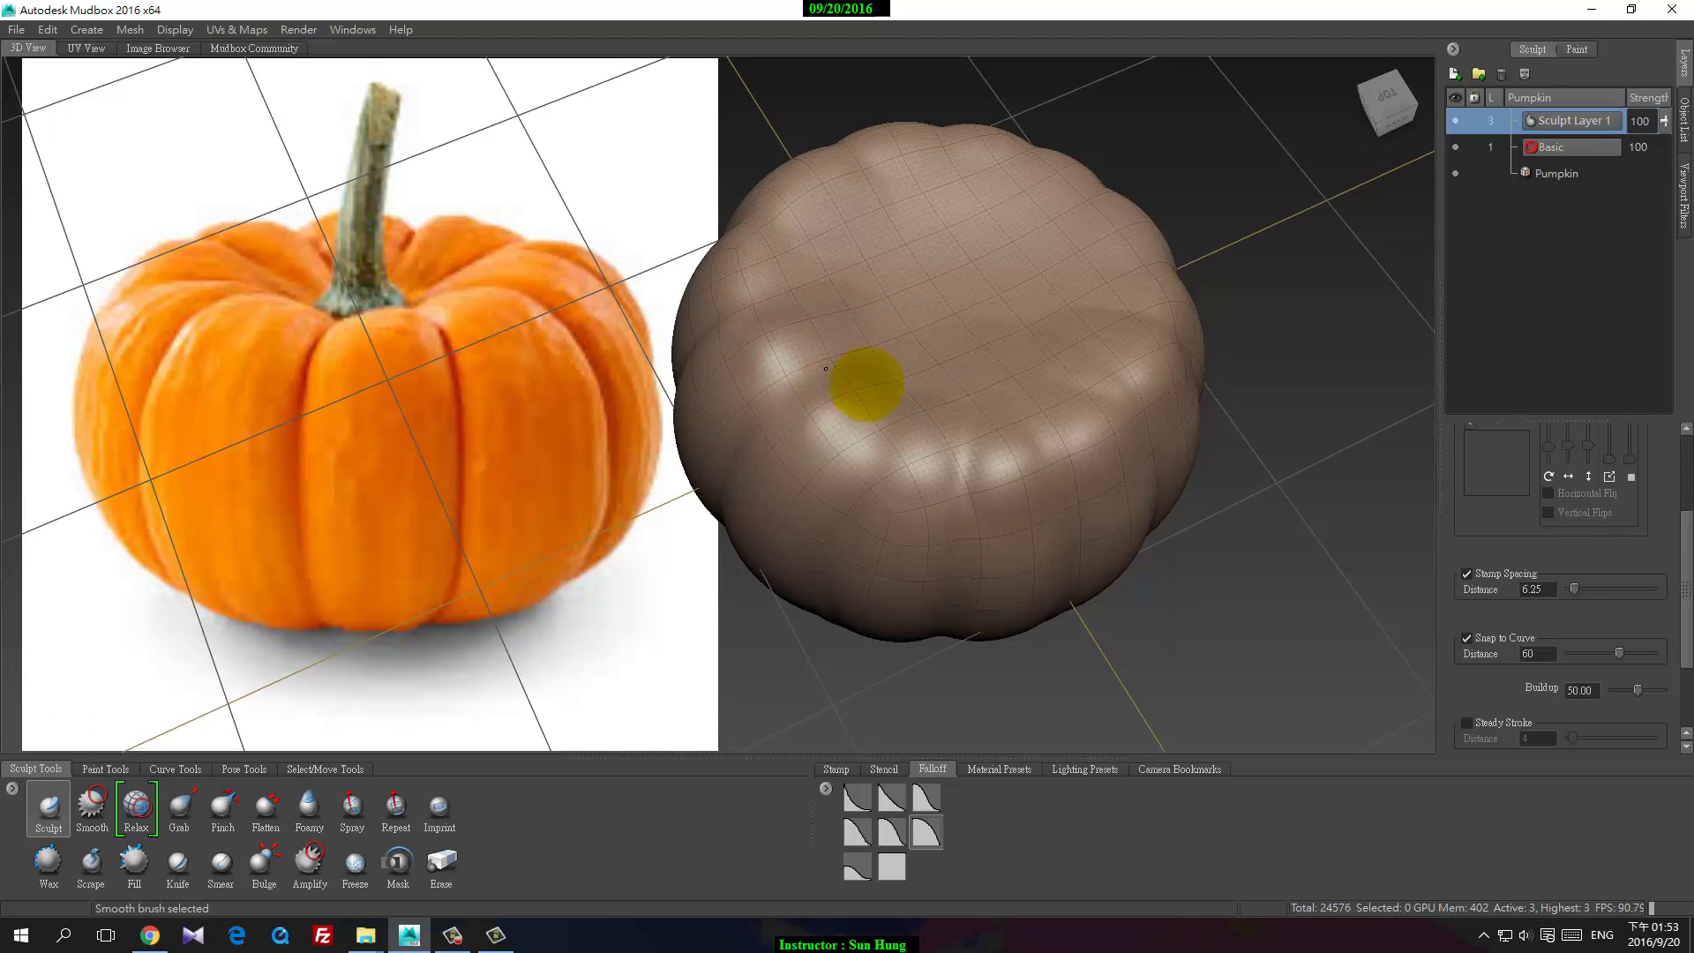
Step: Extend the remaining grooves around the top rim into the central hollow and soften their inner ends with the Smooth brush
{"action": "mouse_move", "coordinate": [866, 378]}
{"action": "left_mouse_down", "text": "alt"}
{"action": "mouse_move", "coordinate": [1074, 518]}
{"action": "mouse_move", "coordinate": [798, 304]}
{"action": "mouse_move", "coordinate": [828, 315]}
{"action": "mouse_move", "coordinate": [788, 288]}
{"action": "mouse_move", "coordinate": [761, 295]}
{"action": "mouse_move", "coordinate": [777, 264]}
{"action": "mouse_move", "coordinate": [704, 181]}
{"action": "mouse_move", "coordinate": [685, 197]}
{"action": "left_mouse_up", "text": "alt"}
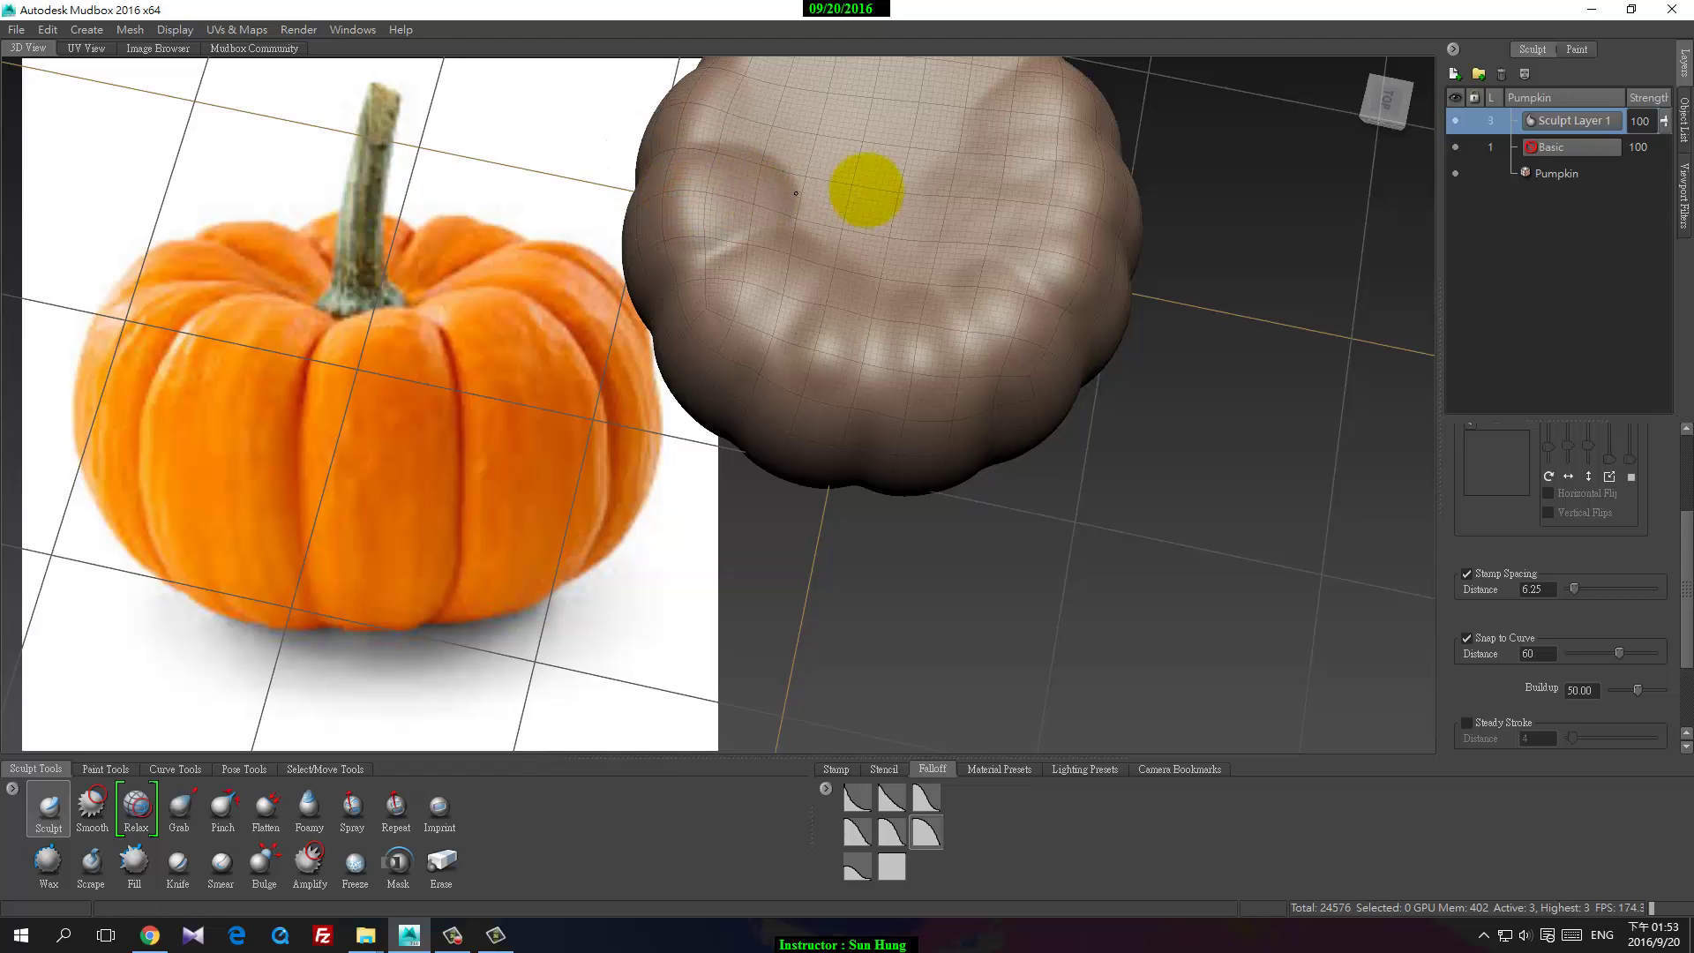
{"action": "left_click_drag", "start_coordinate": [819, 350], "coordinate": [839, 386], "text": "alt"}
{"action": "left_click_drag", "start_coordinate": [951, 390], "coordinate": [777, 342], "text": "alt"}
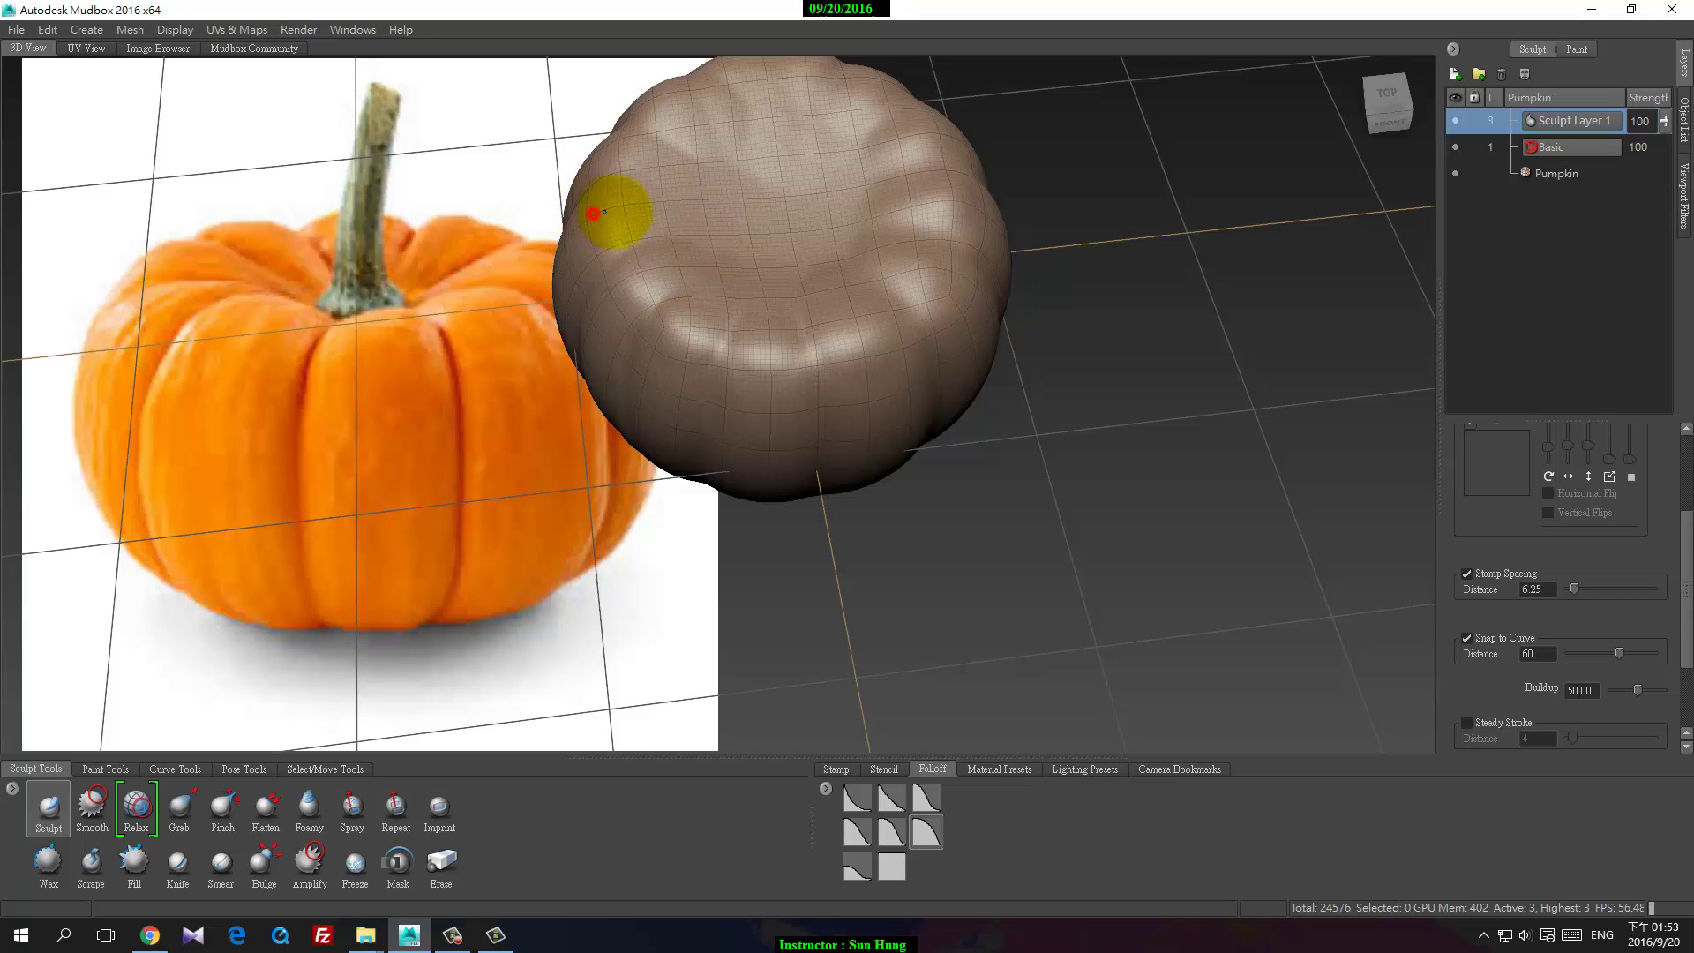
{"action": "key", "text": "shift"}
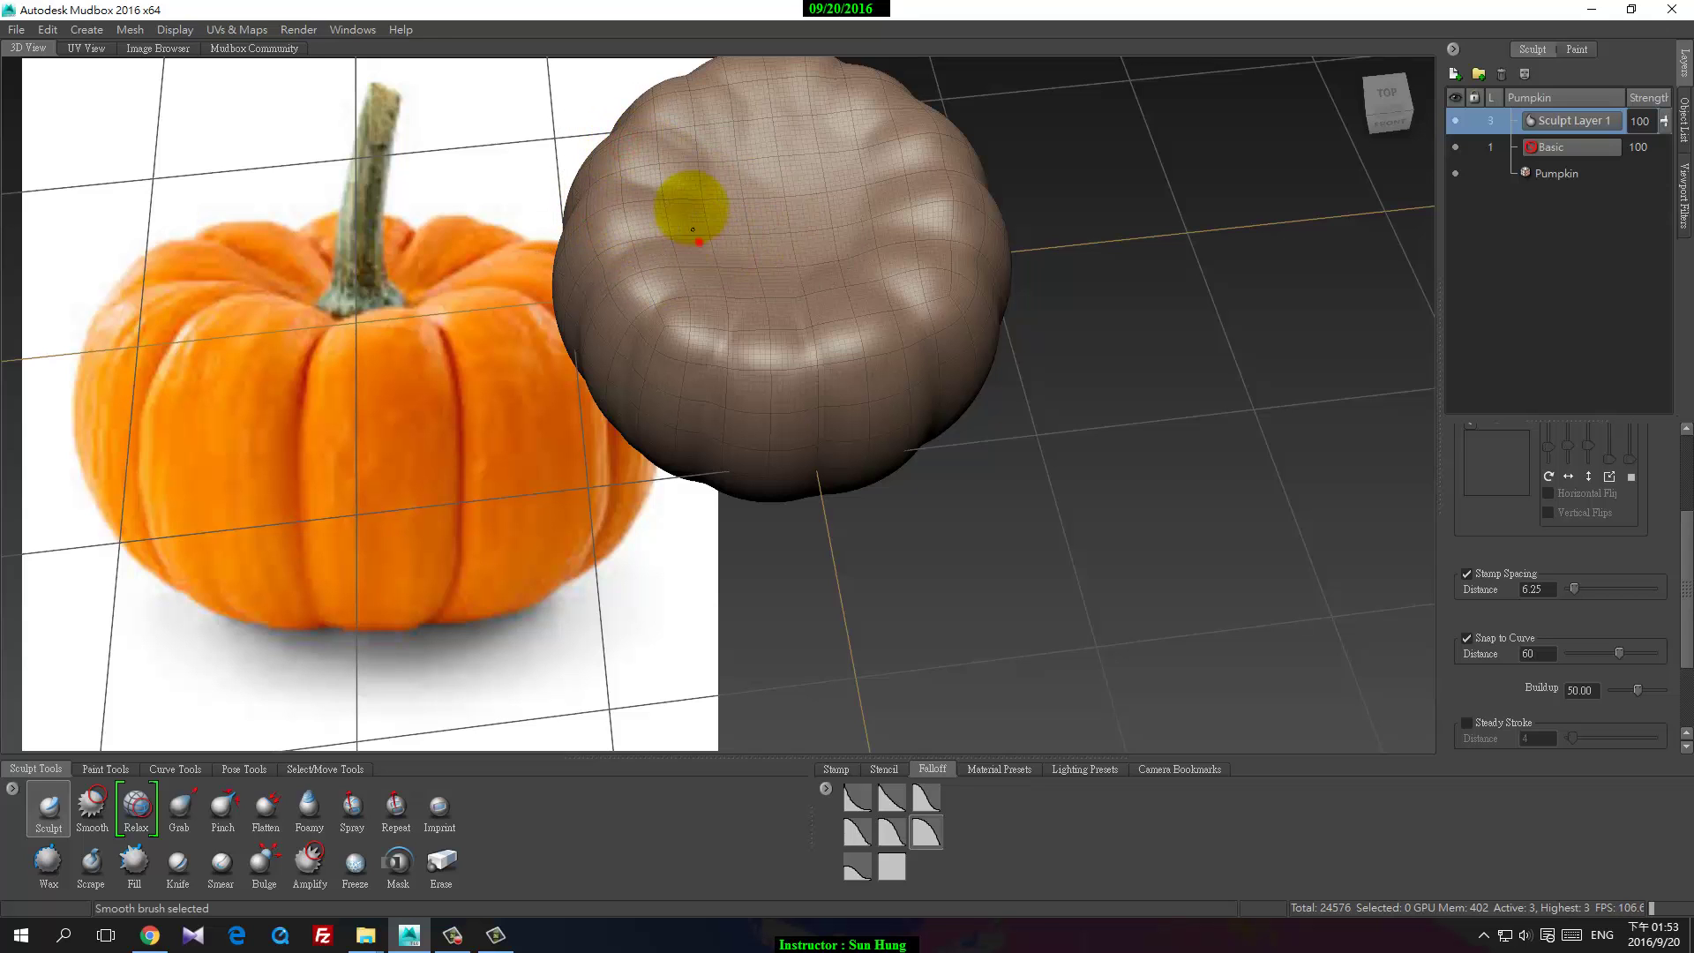
{"action": "mouse_move", "coordinate": [806, 309]}
{"action": "left_mouse_down", "text": "alt"}
{"action": "mouse_move", "coordinate": [938, 341]}
{"action": "mouse_move", "coordinate": [1021, 392]}
{"action": "mouse_move", "coordinate": [923, 362]}
{"action": "mouse_move", "coordinate": [930, 279]}
{"action": "mouse_move", "coordinate": [936, 418]}
{"action": "mouse_move", "coordinate": [828, 453]}
{"action": "left_mouse_up", "text": "alt"}
{"action": "left_click_drag", "start_coordinate": [833, 518], "coordinate": [1355, 360], "text": "alt"}
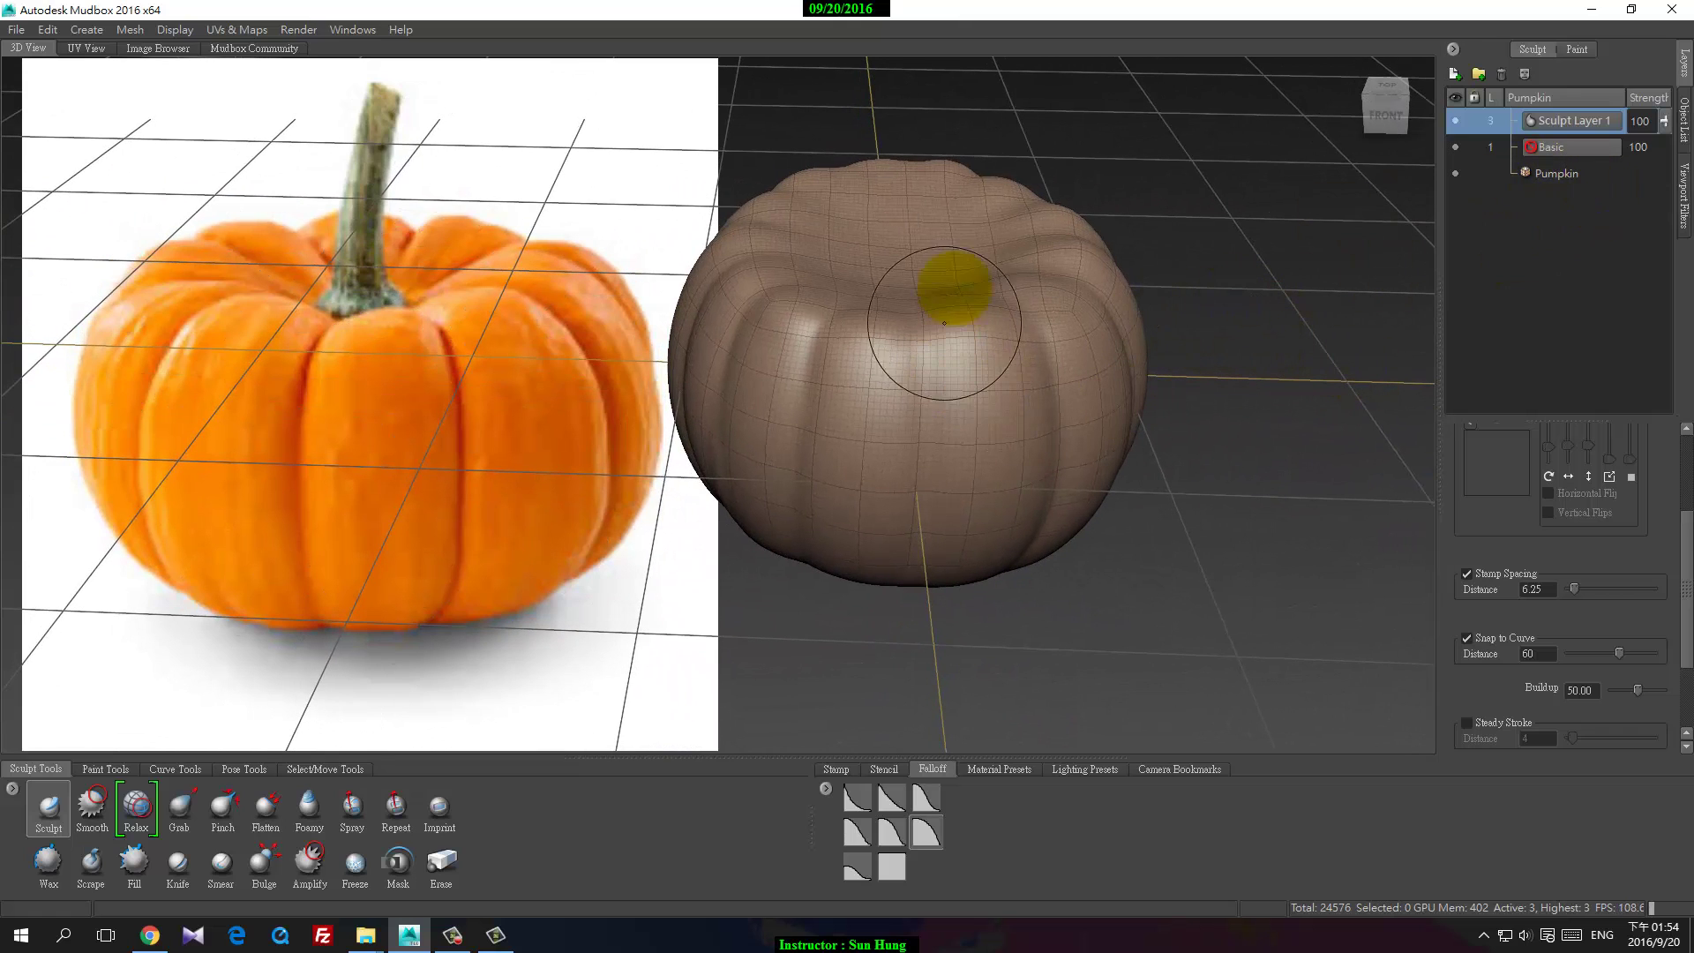
Step: Rename Sculpt Layer 1 as Shape01 and add a new sculpt layer above it
{"action": "left_click", "coordinate": [1567, 125]}
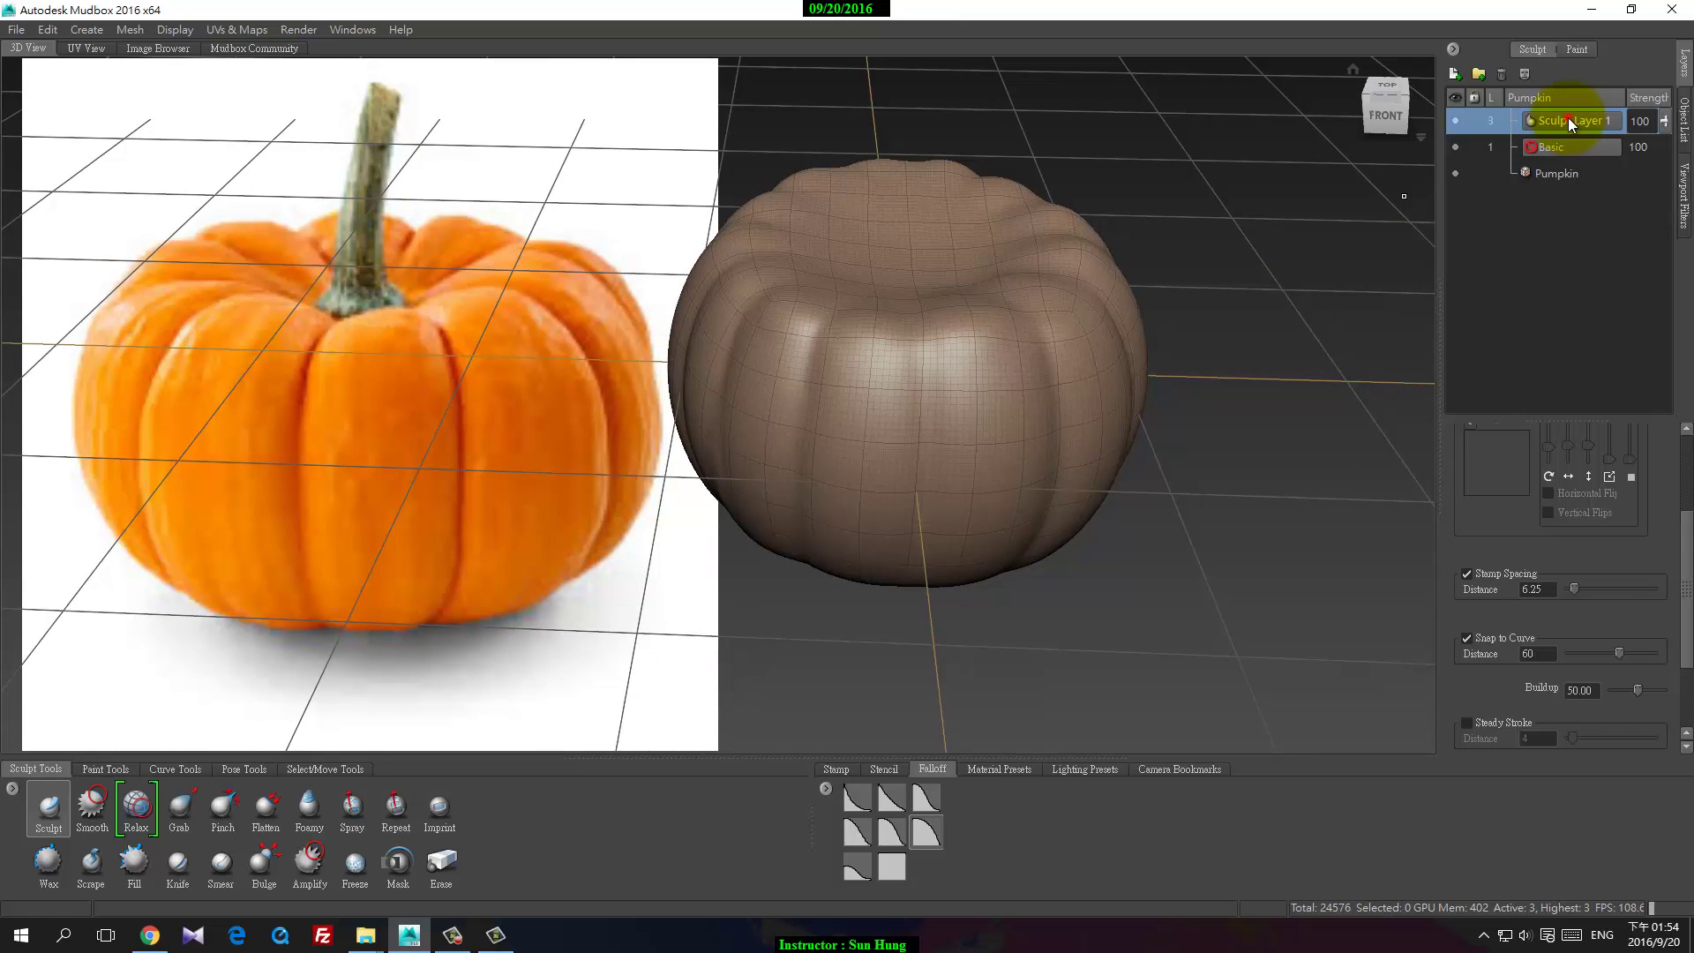
{"action": "double_click", "coordinate": [1569, 118]}
{"action": "type", "text": "S"}
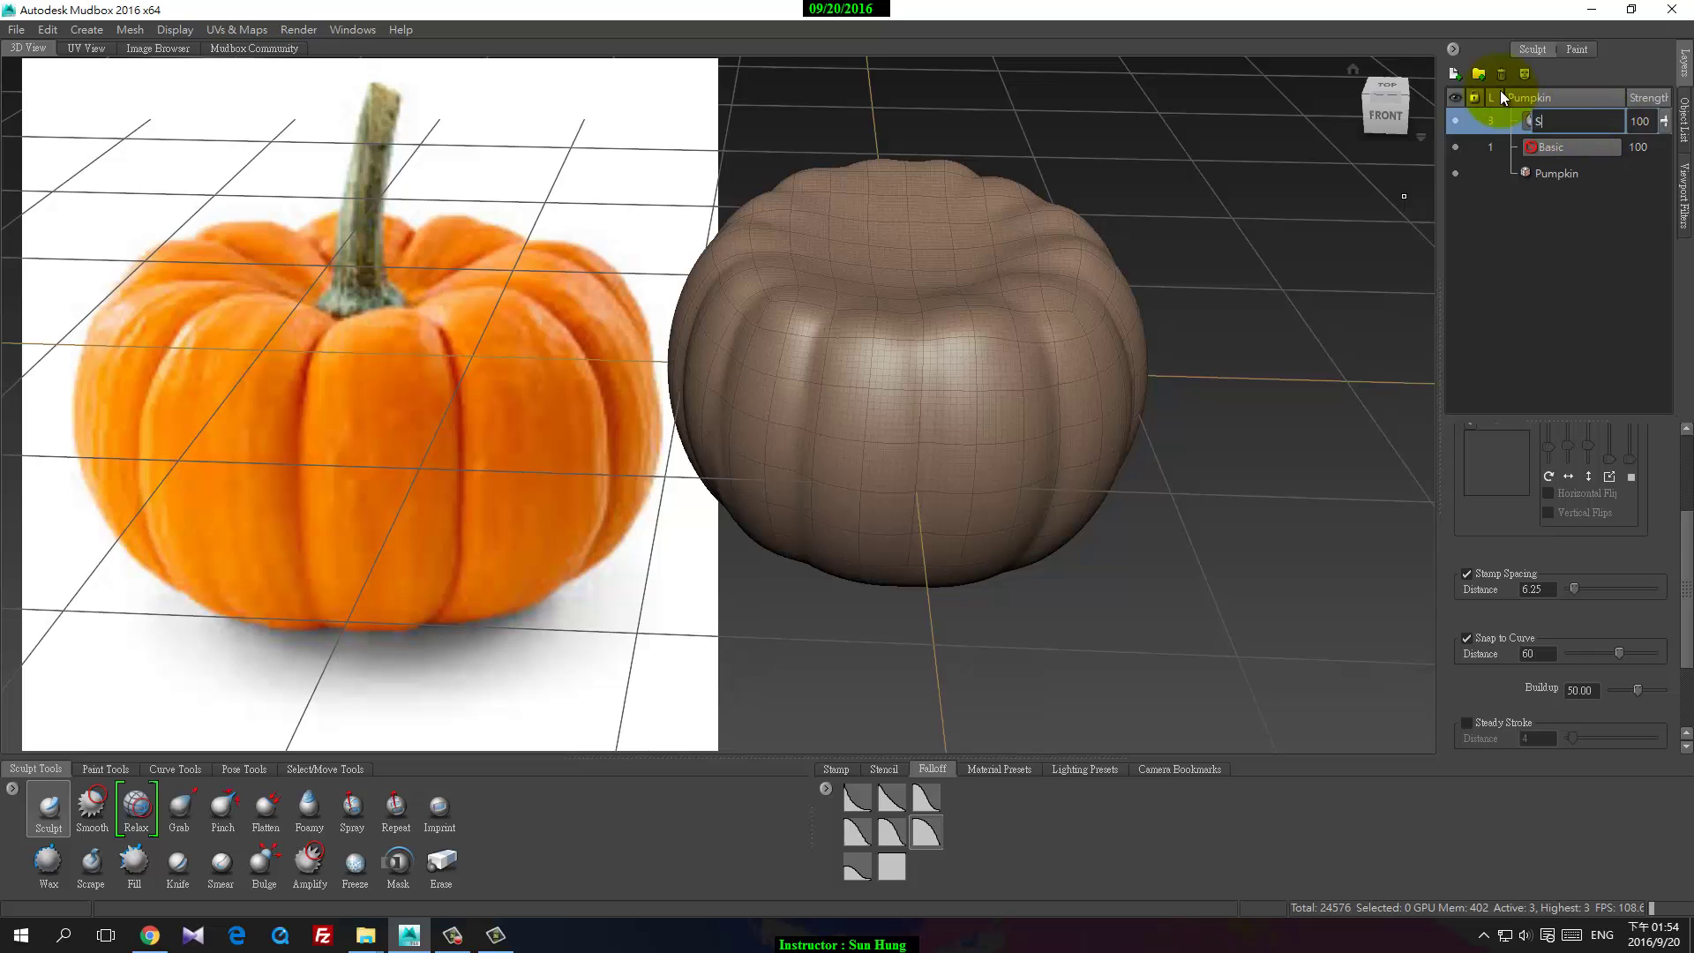
{"action": "type", "text": "hape01"}
{"action": "key", "text": "Return"}
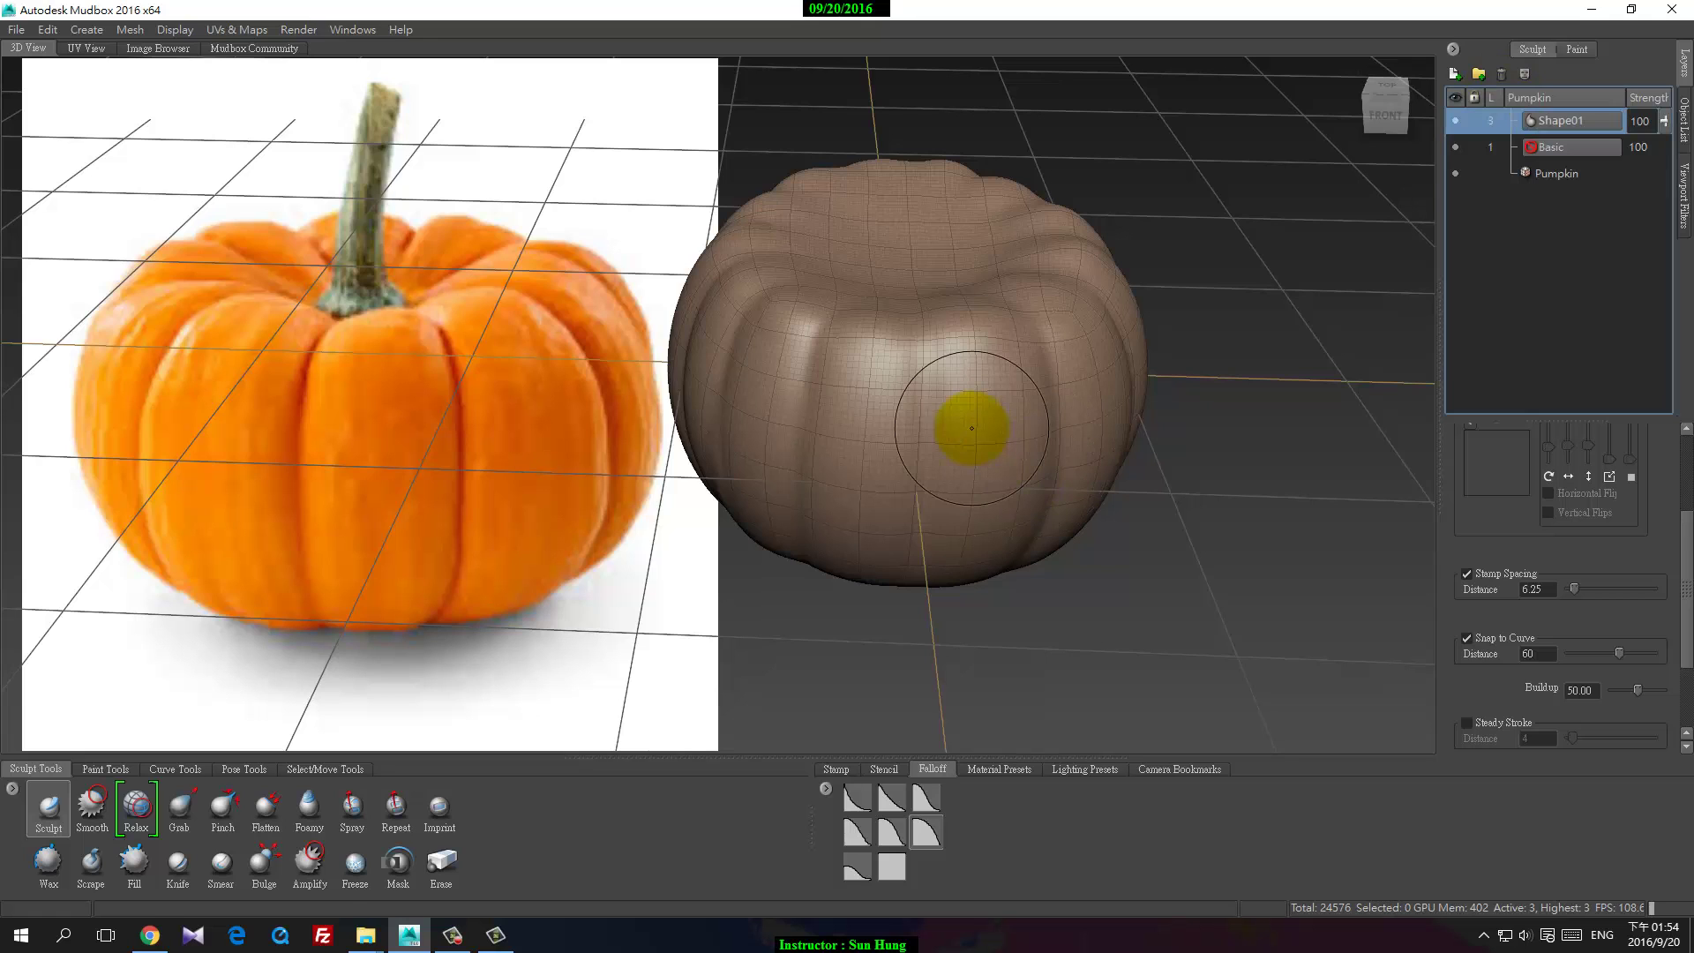
{"action": "left_click", "coordinate": [1454, 76]}
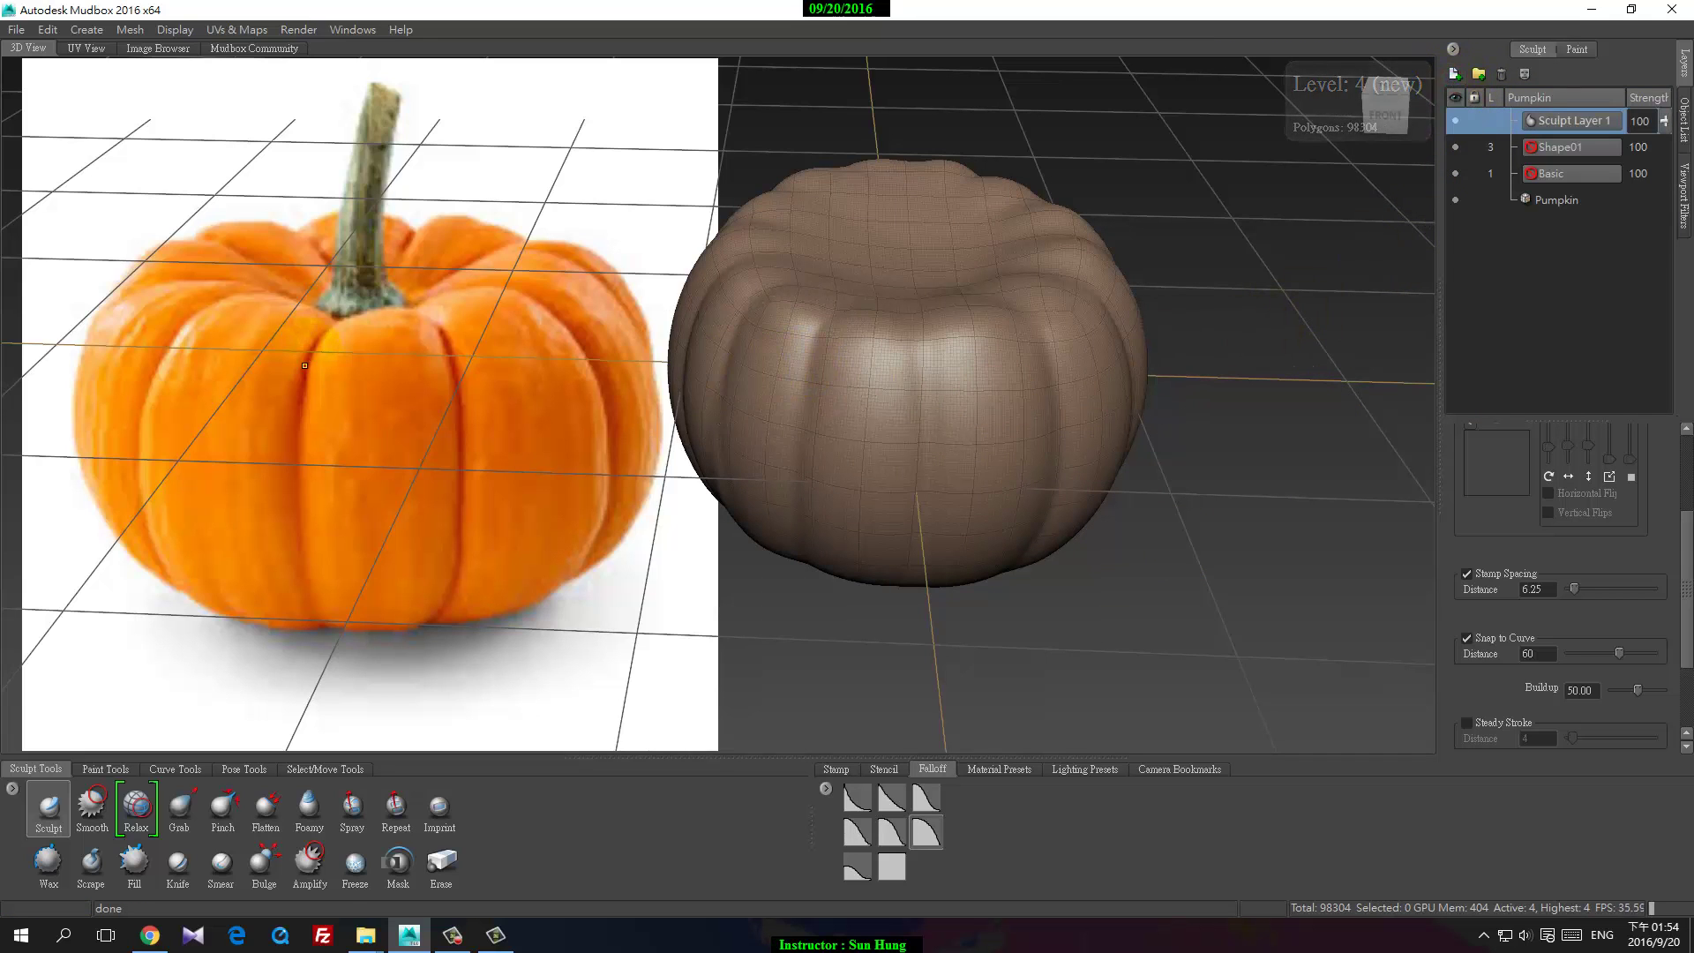